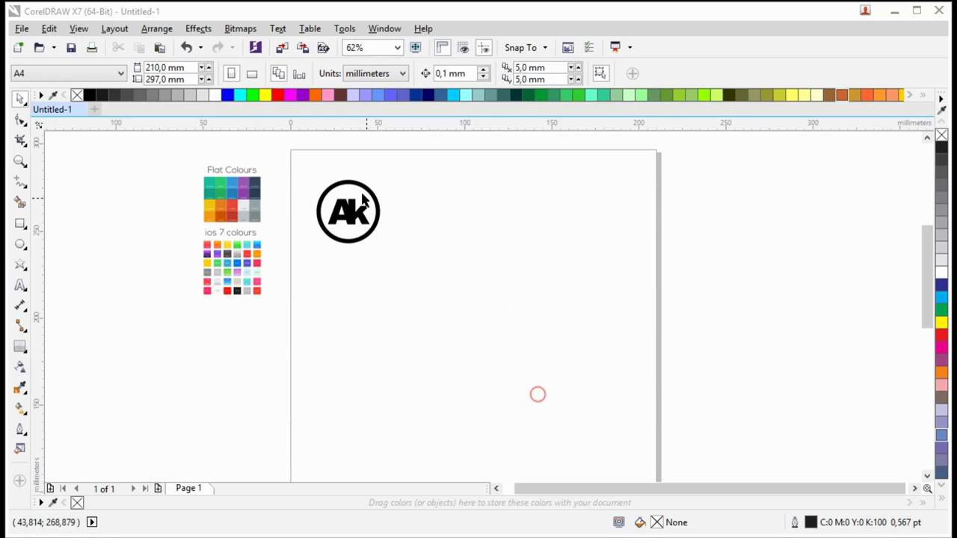
# - Draw an outlined rectangle below the Ak logo and select it with the Pick tool
pyautogui.moveTo(302, 162); pyautogui.dragTo(387, 253)
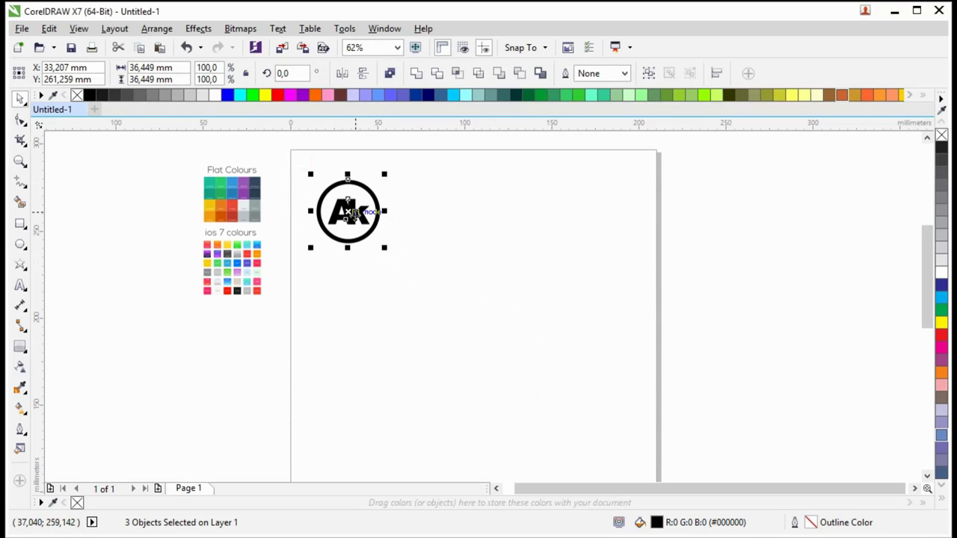
pyautogui.click(20, 224)
pyautogui.moveTo(346, 271)
pyautogui.mouseDown()
pyautogui.moveTo(483, 358)
pyautogui.moveTo(618, 414)
pyautogui.moveTo(610, 409)
pyautogui.mouseUp()
pyautogui.click(20, 98)
pyautogui.click(528, 194)
pyautogui.click(497, 311)
pyautogui.click(428, 224)
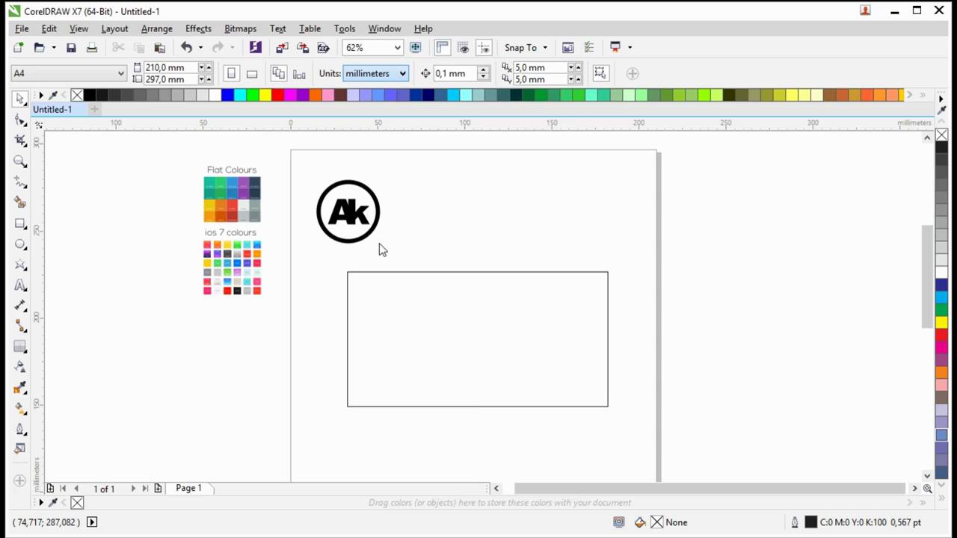
pyautogui.click(489, 326)
# - Switch the document units to meters
pyautogui.click(460, 246)
pyautogui.click(432, 307)
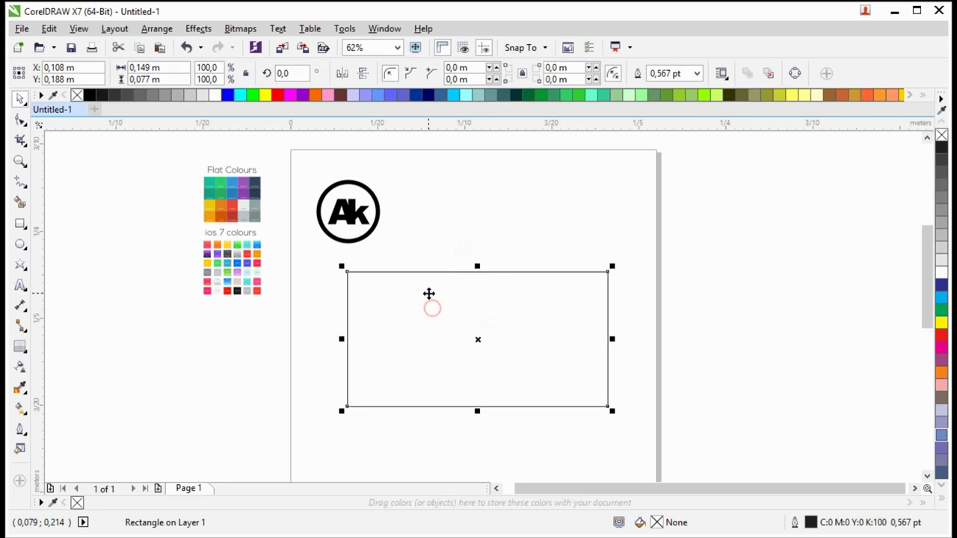
pyautogui.click(425, 241)
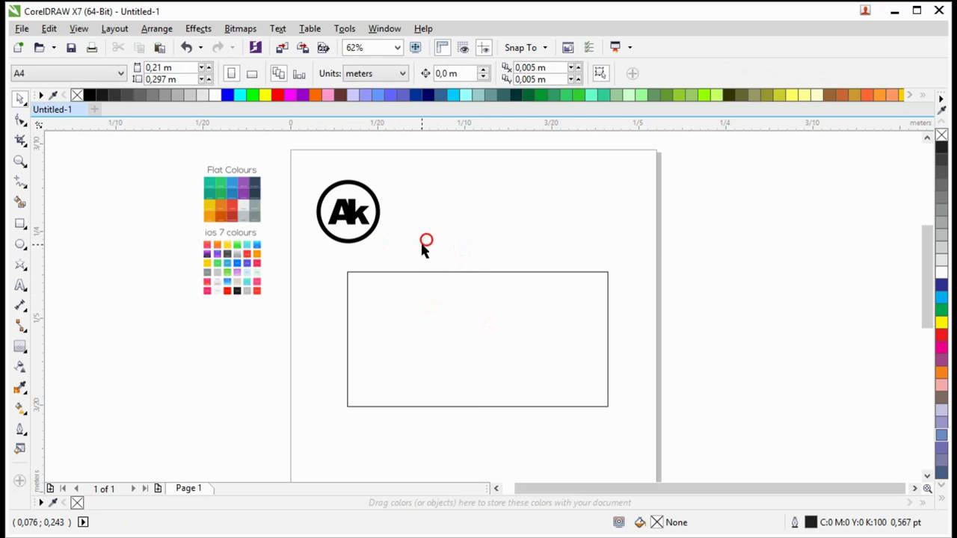
# - Resize the rectangle to 2 m wide and 0.5 m tall
pyautogui.click(425, 328)
pyautogui.scroll(-1, 404, 248)
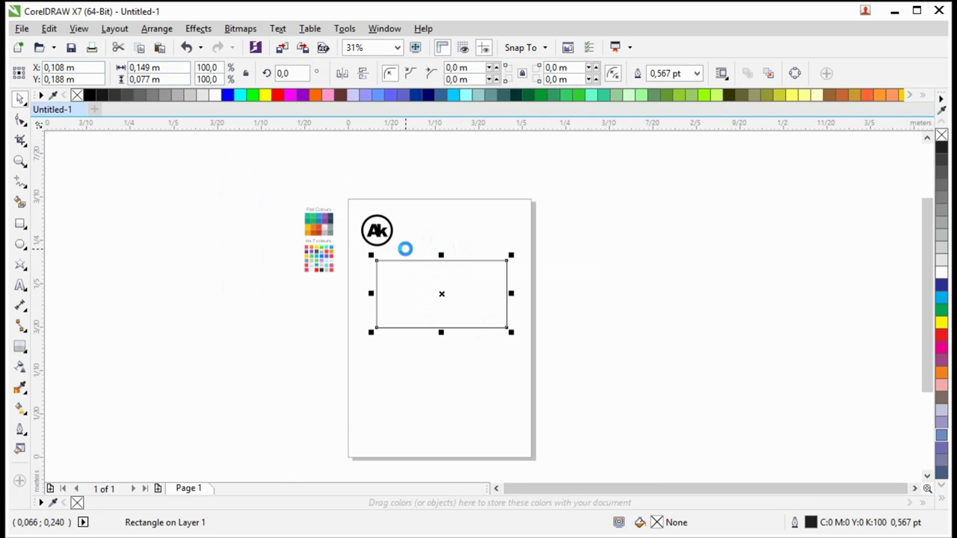
pyautogui.moveTo(130, 67); pyautogui.dragTo(117, 72)
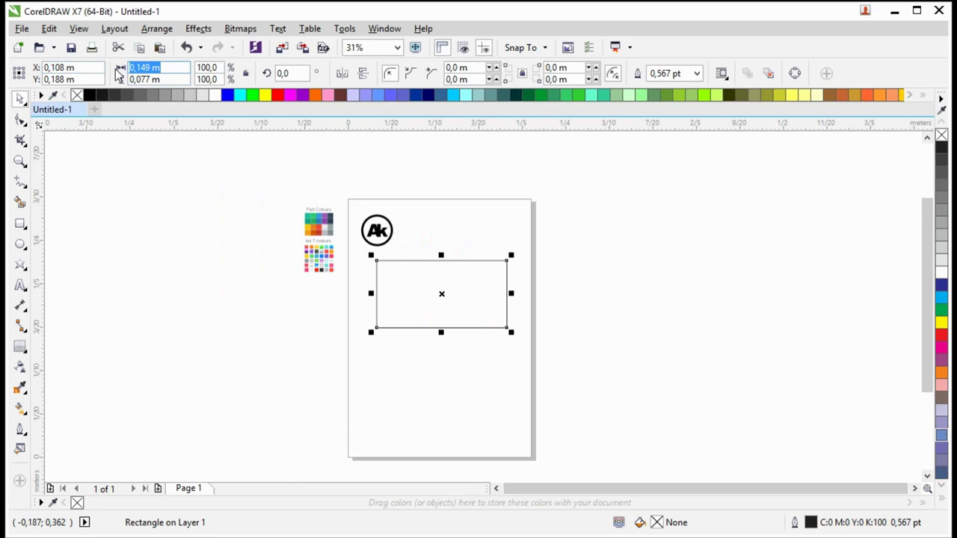
pyautogui.write('2')
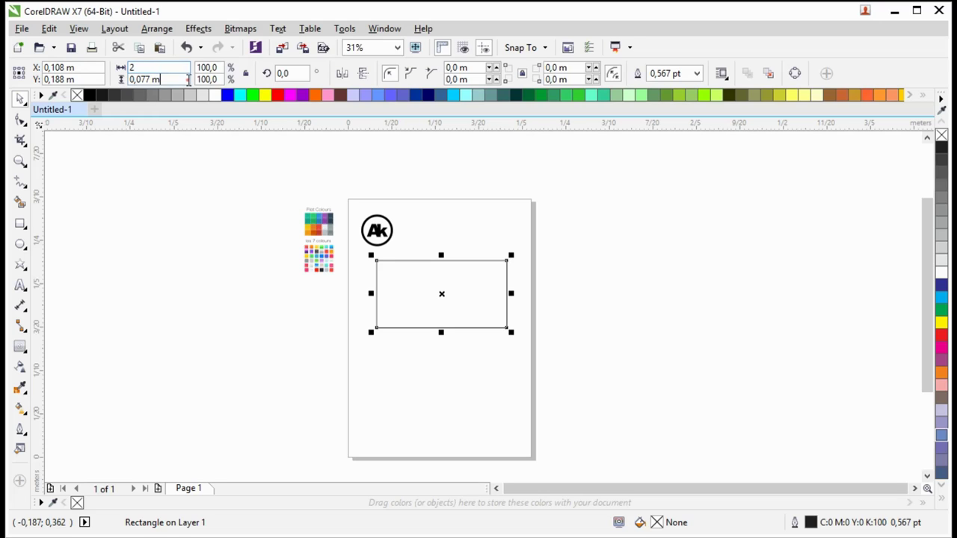
pyautogui.moveTo(187, 79); pyautogui.dragTo(111, 81)
pyautogui.write('5')
pyautogui.press('Return')
# - Scale the Ak logo and both swatch charts up about fourfold, undoing a misplaced first attempt
pyautogui.scroll(-5, 440, 279)
pyautogui.scroll(2, 384, 276)
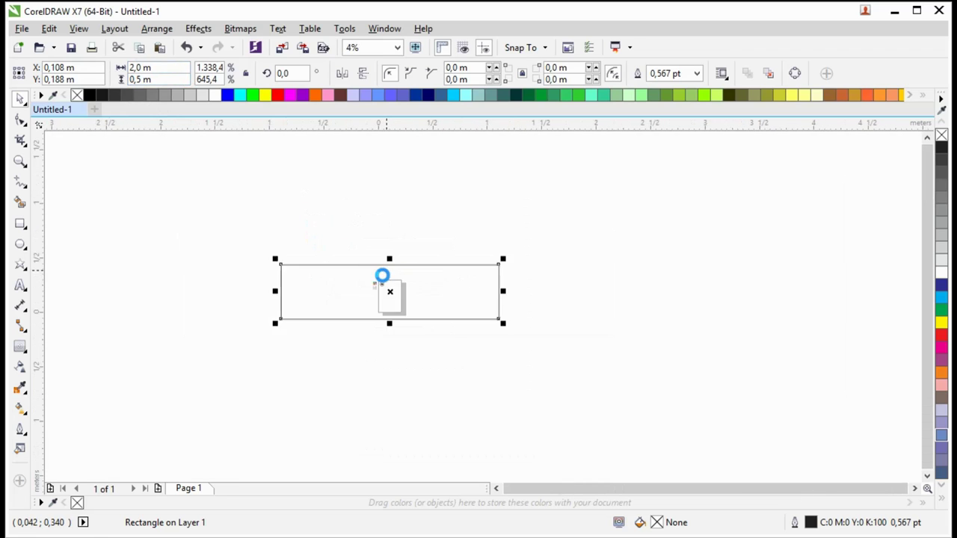
pyautogui.scroll(1, 381, 276)
pyautogui.scroll(1, 349, 303)
pyautogui.scroll(-1, 436, 258)
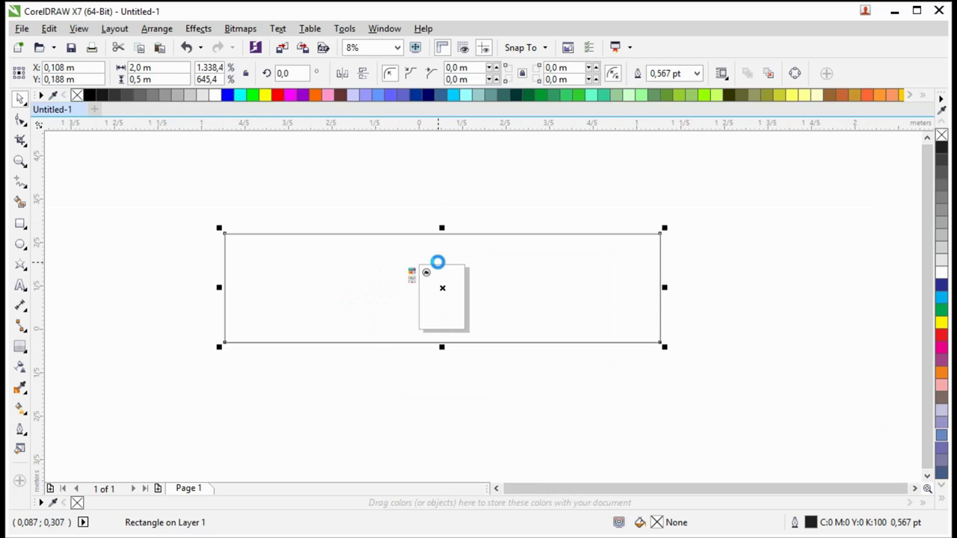
pyautogui.scroll(1, 371, 275)
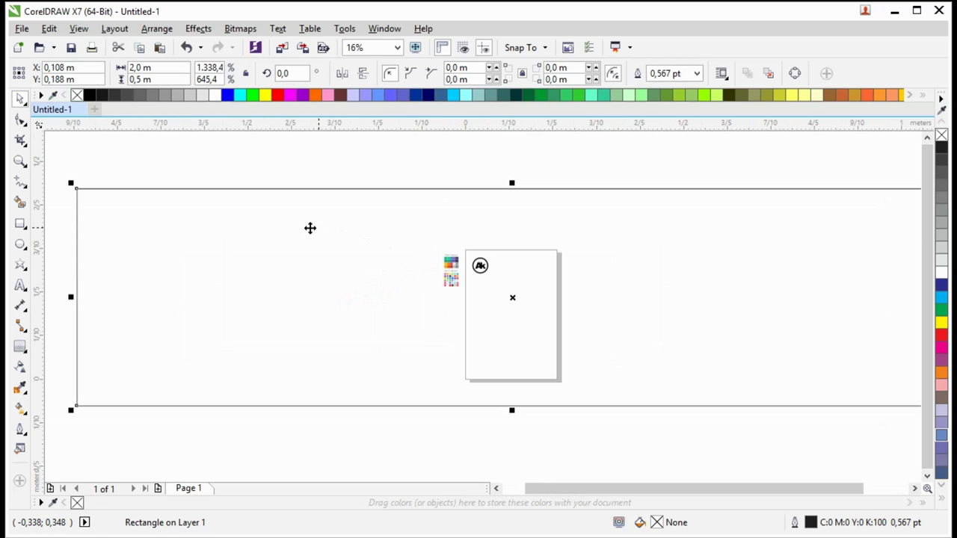
pyautogui.scroll(-1, 303, 233)
pyautogui.scroll(1, 277, 239)
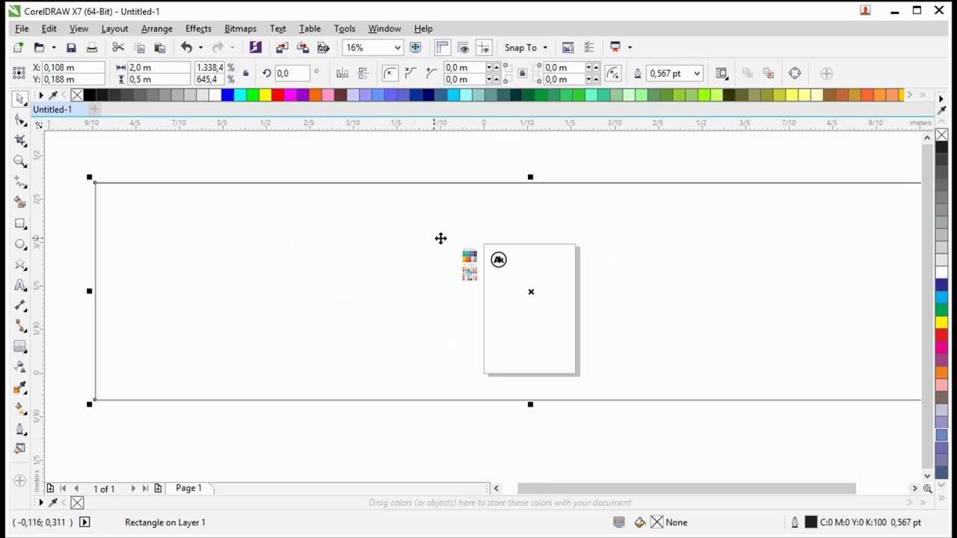
pyautogui.scroll(-1, 351, 229)
pyautogui.scroll(1, 355, 213)
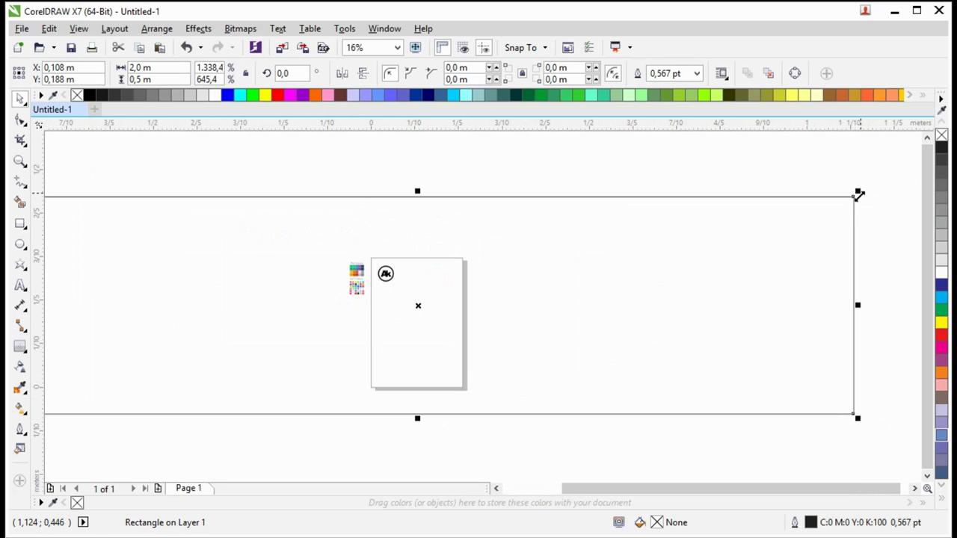
pyautogui.scroll(-1, 858, 193)
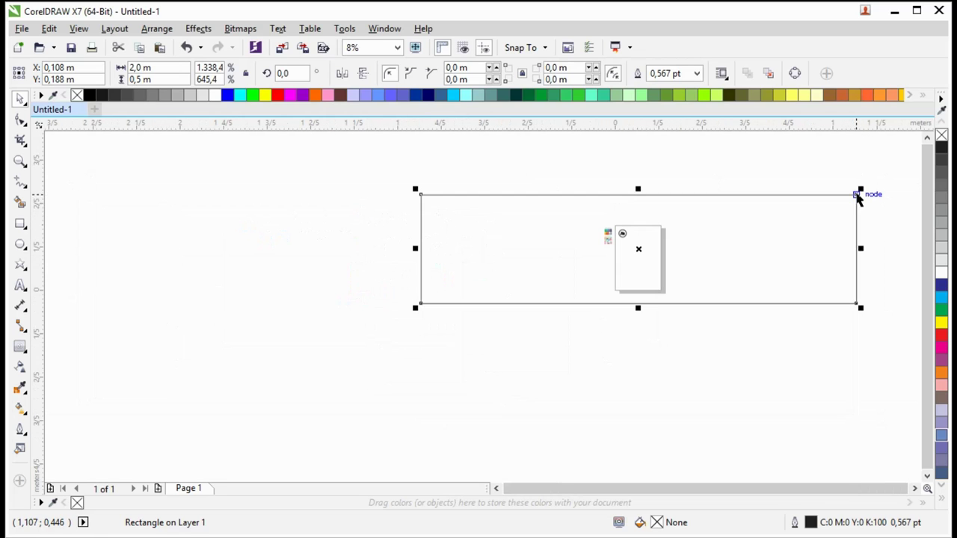
pyautogui.moveTo(560, 170); pyautogui.dragTo(619, 258)
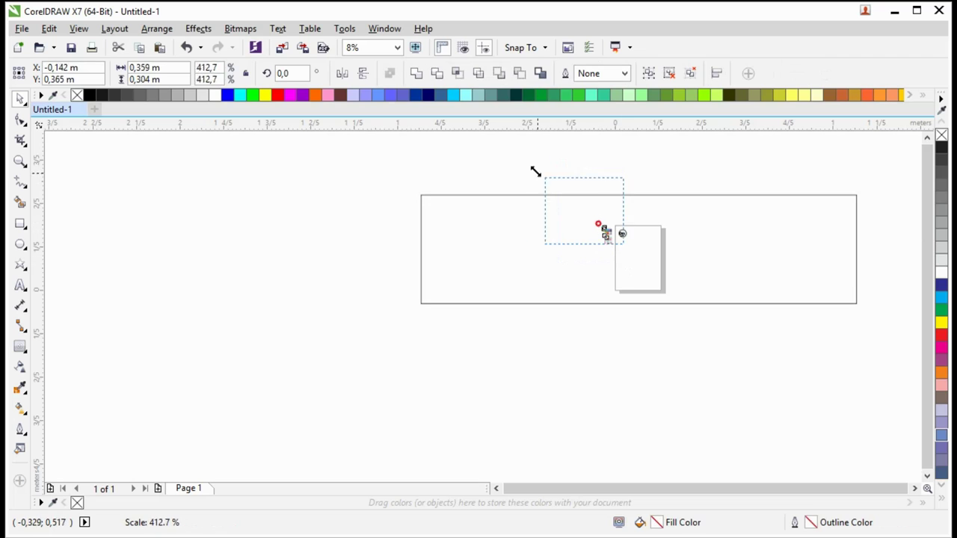
pyautogui.moveTo(597, 222)
pyautogui.mouseDown()
pyautogui.moveTo(502, 157)
pyautogui.moveTo(323, 219)
pyautogui.moveTo(316, 232)
pyautogui.mouseUp()
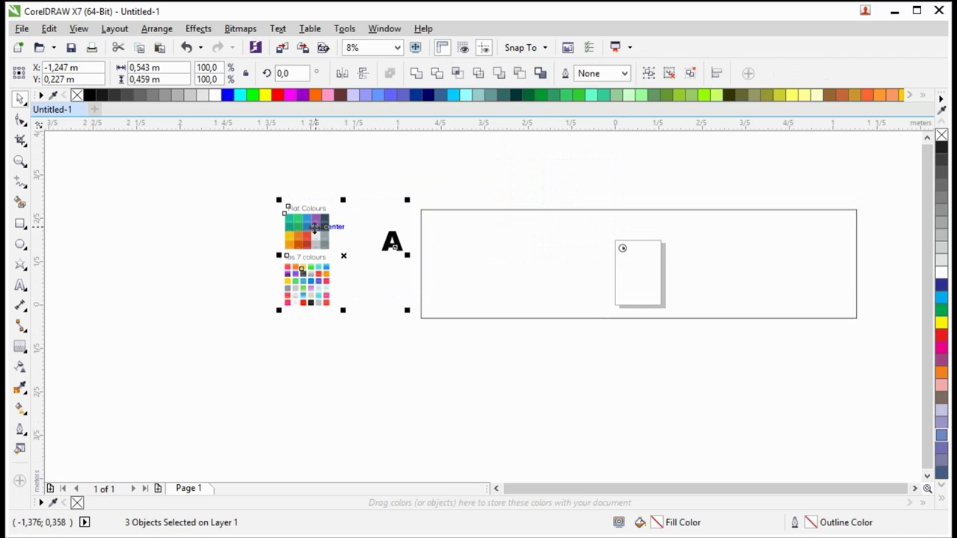
pyautogui.hotkey('ctrl', 'z')
pyautogui.hotkey('ctrl', 'z')
pyautogui.moveTo(445, 175); pyautogui.dragTo(644, 321)
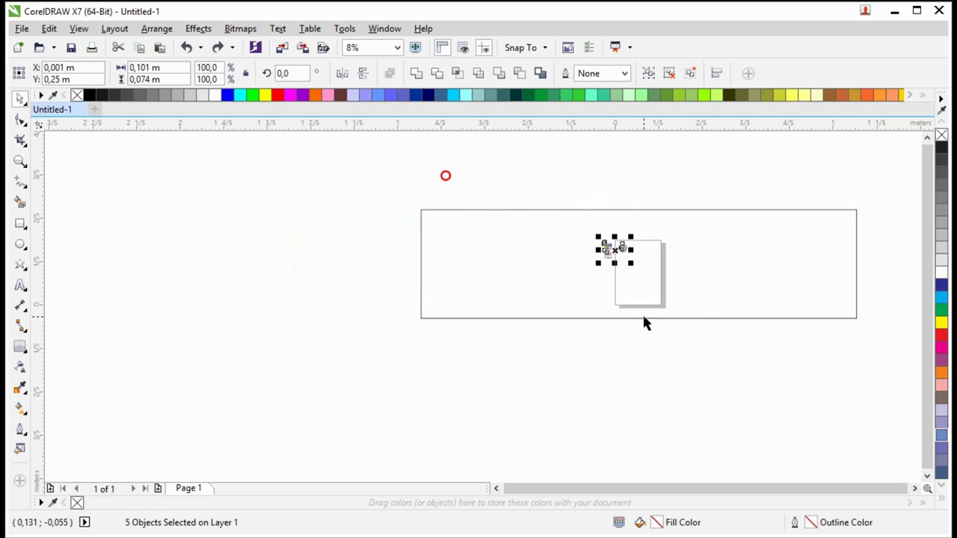
pyautogui.moveTo(599, 268)
pyautogui.mouseDown()
pyautogui.moveTo(521, 347)
pyautogui.moveTo(293, 303)
pyautogui.mouseUp()
# - Copy the Ak logo into the banner rectangle
pyautogui.click(429, 381)
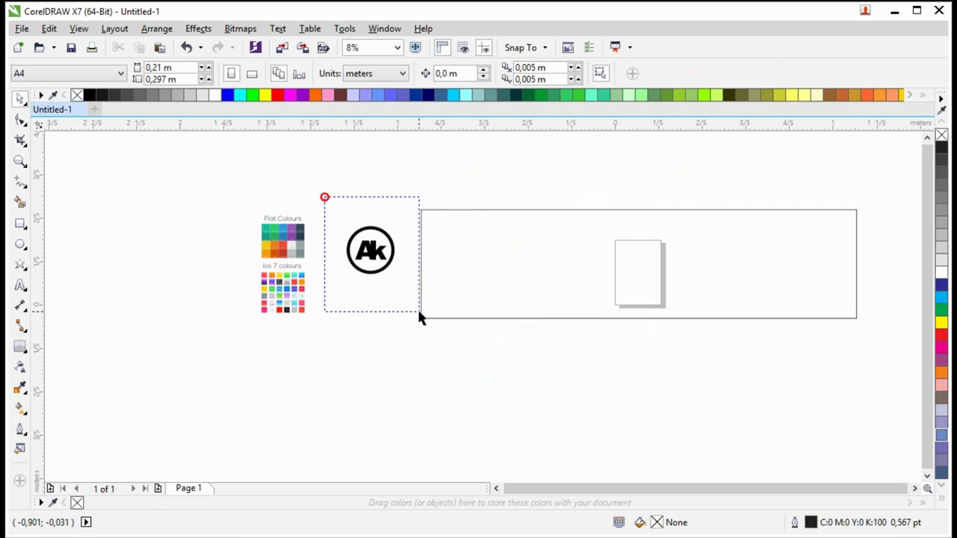
pyautogui.moveTo(326, 199); pyautogui.dragTo(420, 314)
pyautogui.moveTo(394, 274); pyautogui.dragTo(482, 263)
# - Fill the banner rectangle with white
pyautogui.click(489, 280)
pyautogui.click(469, 265)
pyautogui.click(568, 247)
pyautogui.click(217, 95)
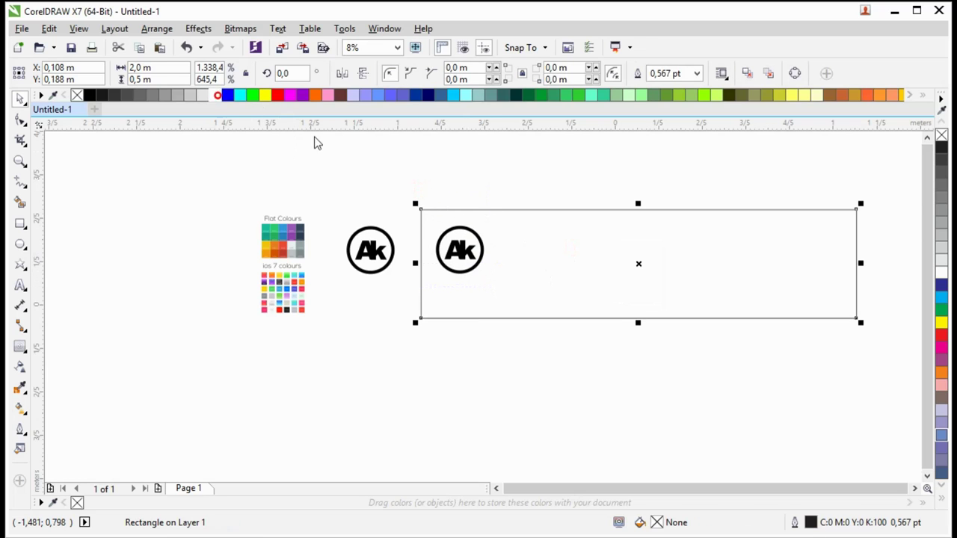
# - Enlarge and centre the logo copy, then draw an ellipse at the banner's left end
pyautogui.moveTo(403, 173)
pyautogui.mouseDown()
pyautogui.moveTo(500, 291)
pyautogui.moveTo(536, 310)
pyautogui.mouseUp()
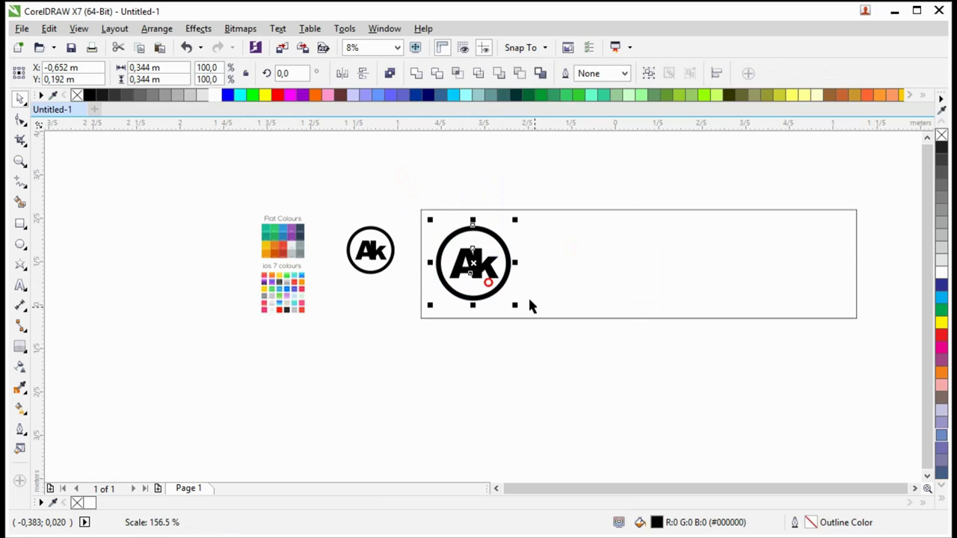
pyautogui.moveTo(466, 266); pyautogui.dragTo(605, 267)
pyautogui.press('F7')
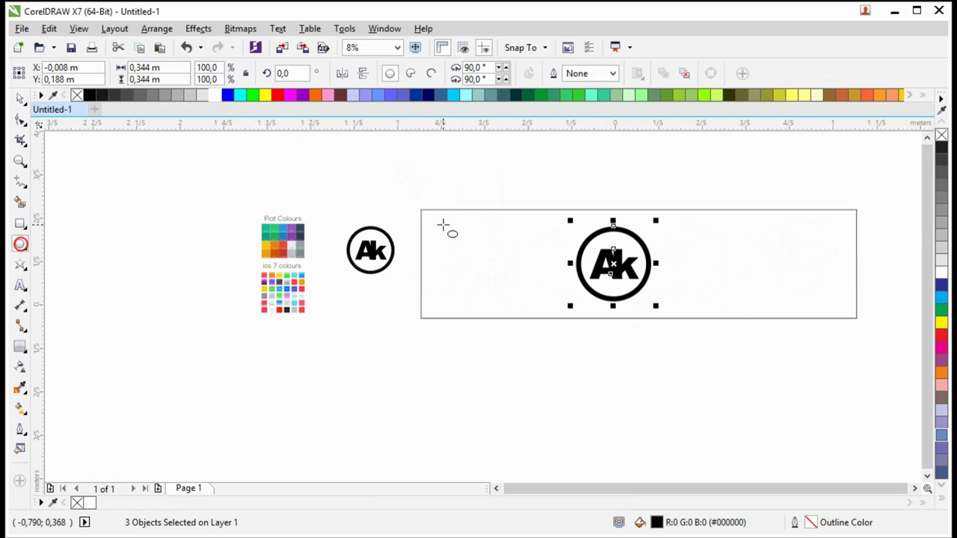
pyautogui.moveTo(429, 225); pyautogui.dragTo(511, 303)
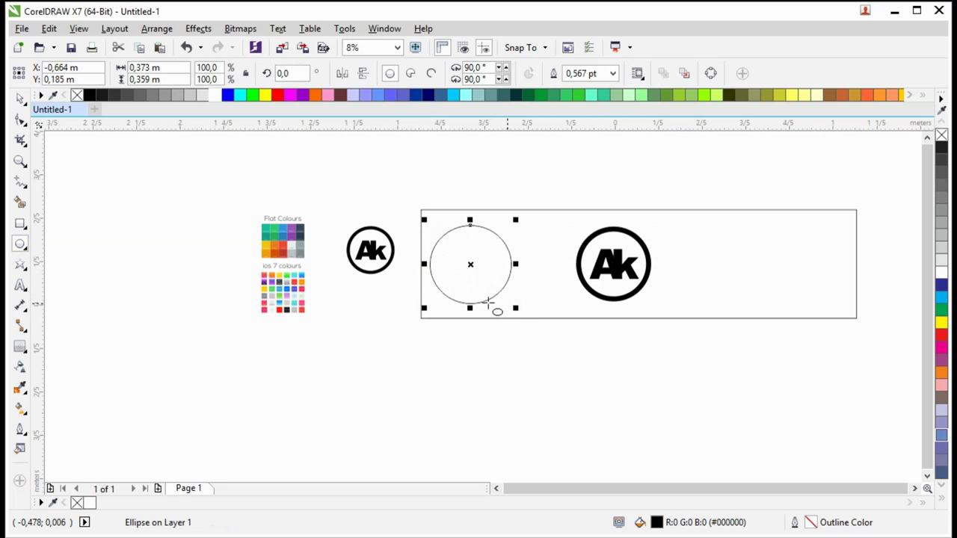
# - Switch units to pixels and make the ellipse a circle with 4400 px height
pyautogui.click(20, 98)
pyautogui.click(343, 185)
pyautogui.click(393, 77)
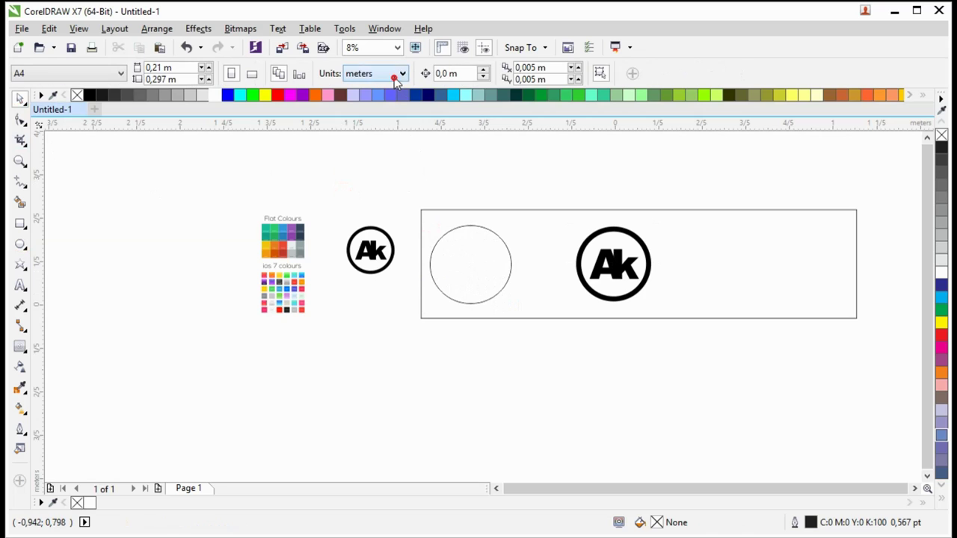
pyautogui.click(376, 147)
pyautogui.click(463, 266)
pyautogui.moveTo(171, 79); pyautogui.dragTo(144, 80)
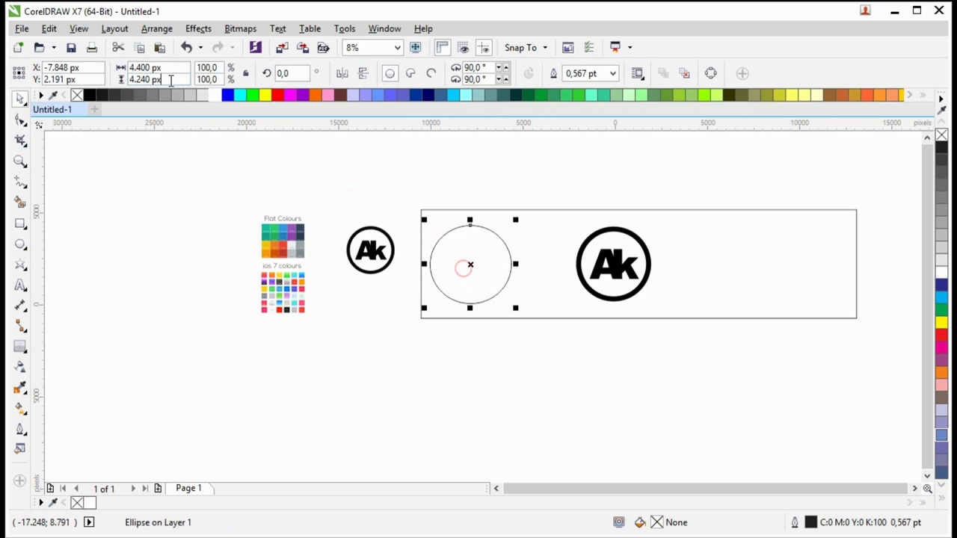
pyautogui.write('0')
pyautogui.press('Return')
# - Place circles over the banner's top and lower-left edges, shrinking one to about 70%
pyautogui.scroll(1, 546, 258)
pyautogui.moveTo(432, 306); pyautogui.dragTo(378, 229)
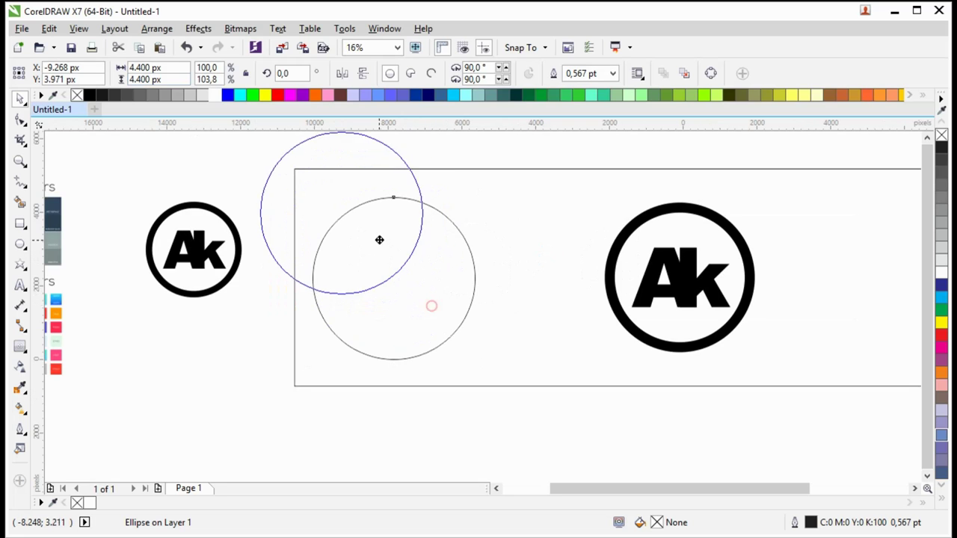
pyautogui.scroll(-1, 305, 212)
pyautogui.moveTo(324, 214)
pyautogui.mouseDown()
pyautogui.moveTo(394, 269)
pyautogui.moveTo(348, 307)
pyautogui.mouseUp()
pyautogui.moveTo(400, 344); pyautogui.dragTo(372, 318)
pyautogui.moveTo(341, 290)
pyautogui.mouseDown()
pyautogui.moveTo(423, 278)
pyautogui.moveTo(424, 226)
pyautogui.mouseUp()
# - Flip the two left circles vertically, shrink the middle one to 56%, and add an enlarged duplicate on the right
pyautogui.moveTo(384, 142); pyautogui.dragTo(280, 350)
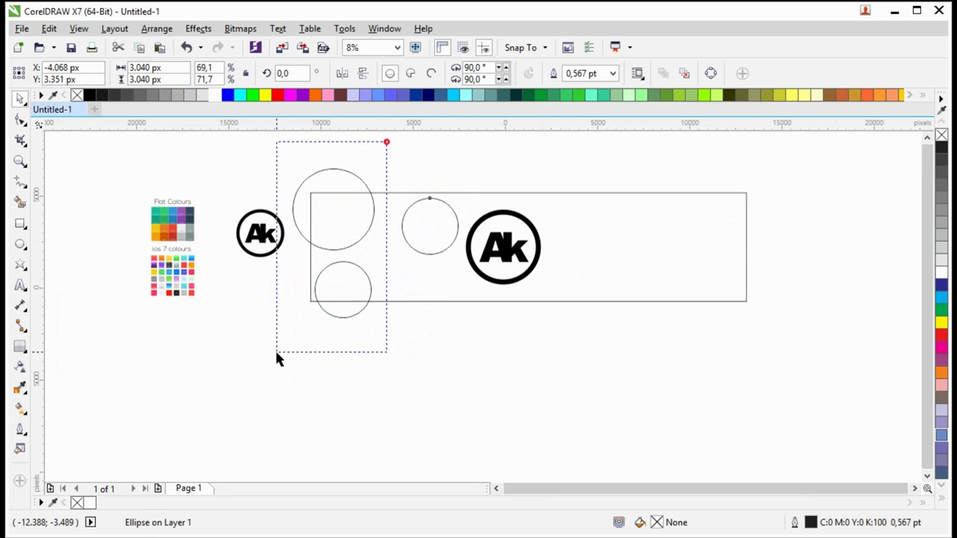
pyautogui.click(363, 73)
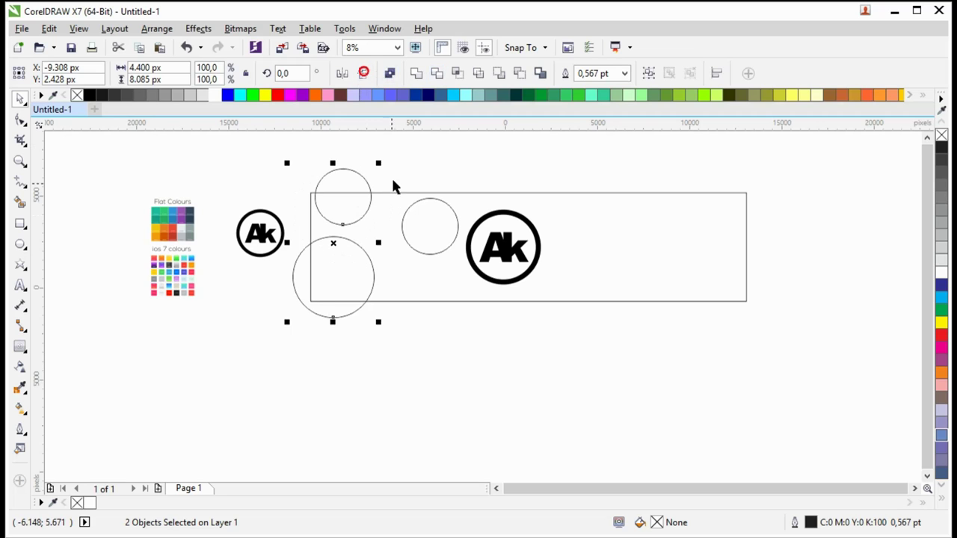
pyautogui.click(419, 160)
pyautogui.click(342, 177)
pyautogui.moveTo(443, 216); pyautogui.dragTo(435, 224)
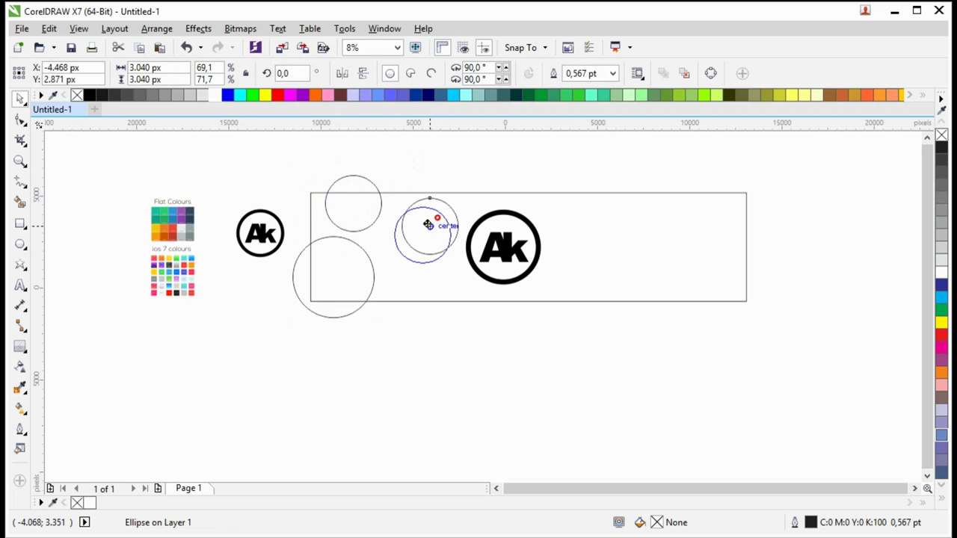
pyautogui.moveTo(457, 267); pyautogui.dragTo(444, 256)
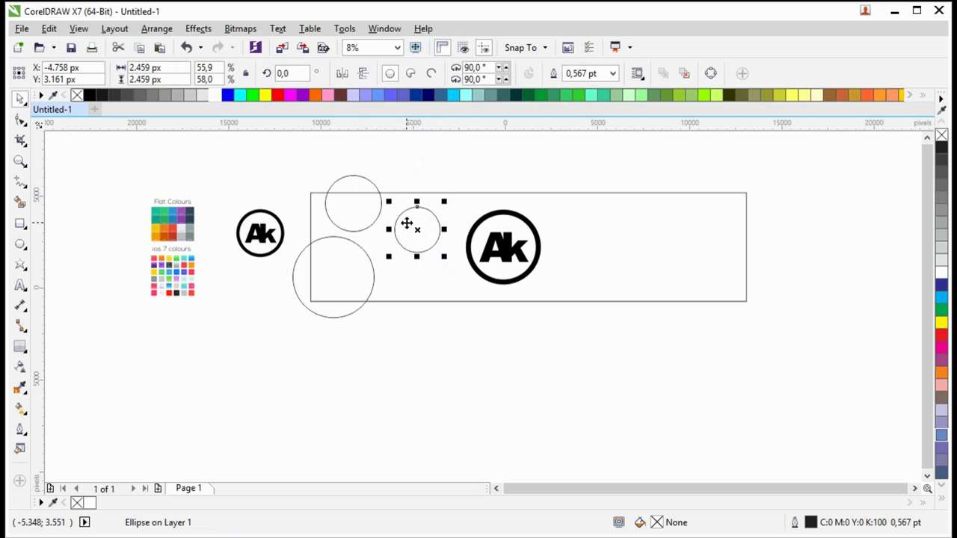
pyautogui.moveTo(406, 224)
pyautogui.mouseDown()
pyautogui.moveTo(456, 281)
pyautogui.moveTo(494, 230)
pyautogui.moveTo(494, 193)
pyautogui.moveTo(454, 275)
pyautogui.mouseUp()
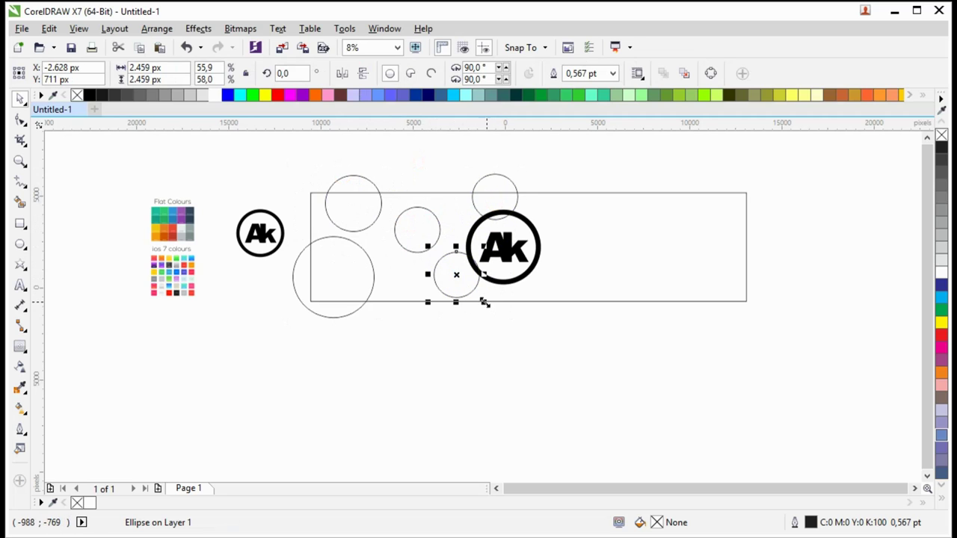
pyautogui.moveTo(487, 304)
pyautogui.mouseDown()
pyautogui.moveTo(498, 331)
pyautogui.moveTo(725, 277)
pyautogui.moveTo(714, 303)
pyautogui.mouseUp()
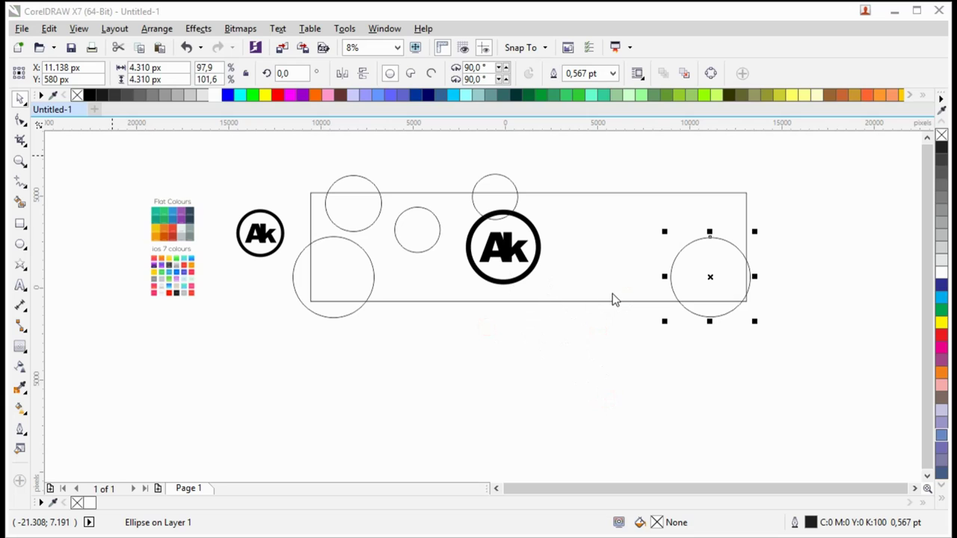
# - Import the 3D Wall Logo mockup photo into the drawing
pyautogui.click(615, 299)
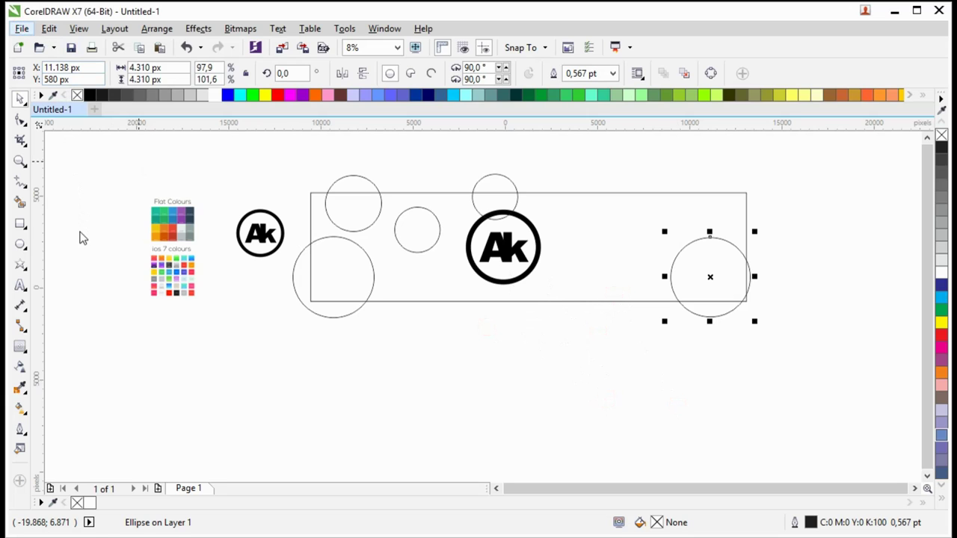
pyautogui.click(84, 258)
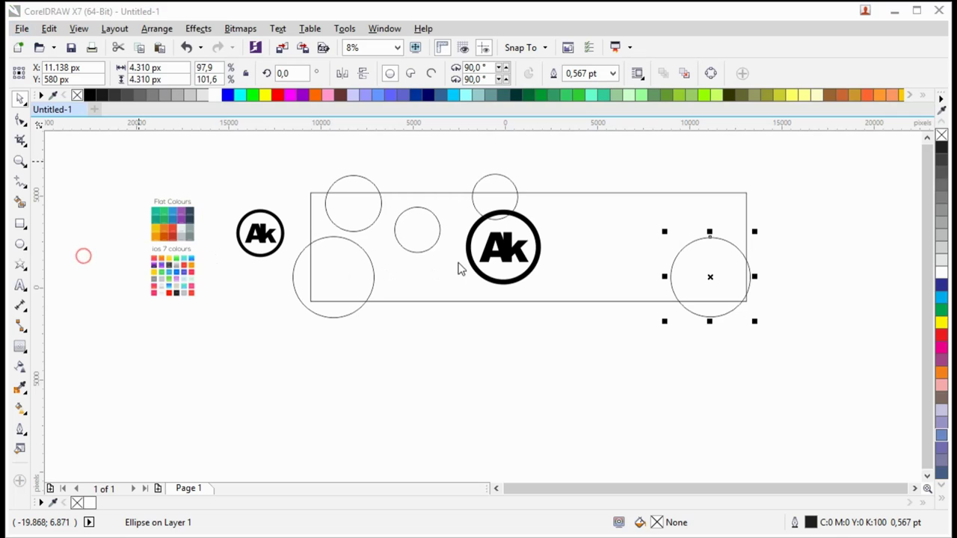
pyautogui.click(297, 189)
pyautogui.click(560, 189)
pyautogui.click(652, 275)
# - Place the wall logo, business card, letterhead, phone, laptop and rubber stamp photos around the banner
pyautogui.click(610, 405)
pyautogui.moveTo(434, 304); pyautogui.dragTo(574, 398)
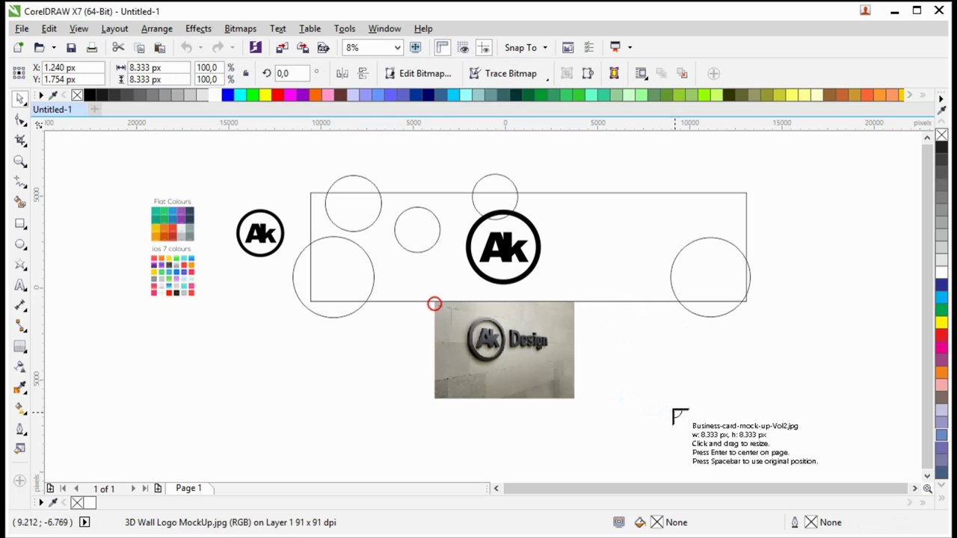
pyautogui.moveTo(561, 264); pyautogui.dragTo(653, 356)
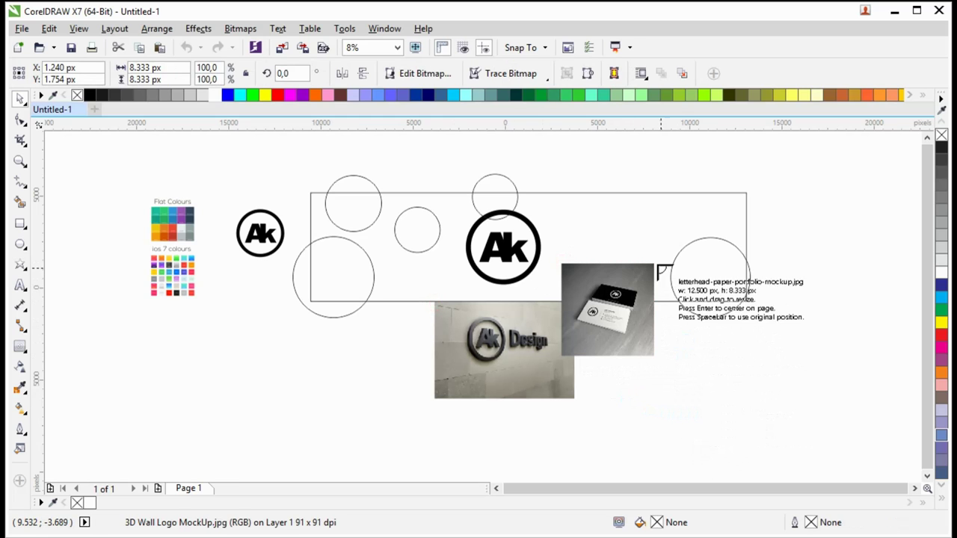
pyautogui.moveTo(639, 225); pyautogui.dragTo(744, 294)
pyautogui.moveTo(643, 175); pyautogui.dragTo(731, 233)
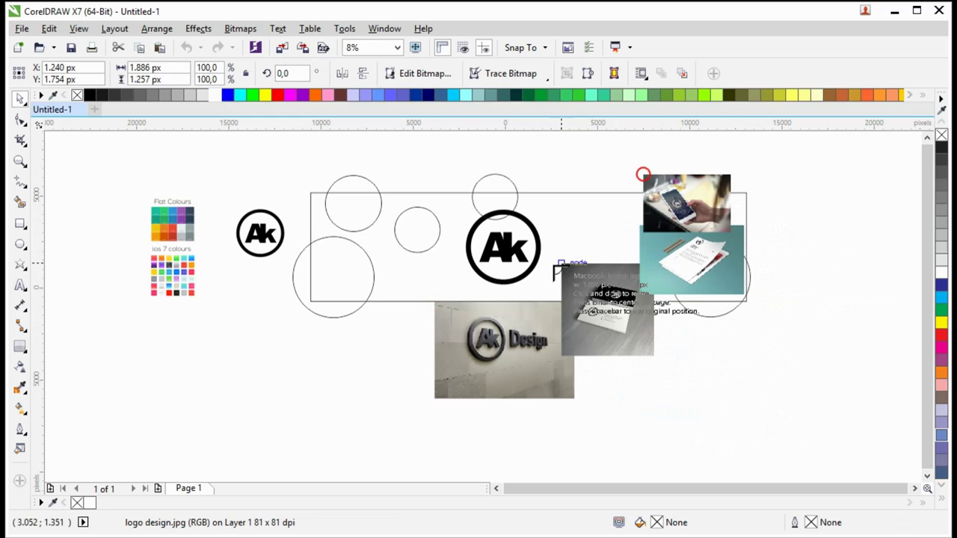
pyautogui.moveTo(375, 263); pyautogui.dragTo(458, 318)
pyautogui.moveTo(290, 327); pyautogui.dragTo(392, 403)
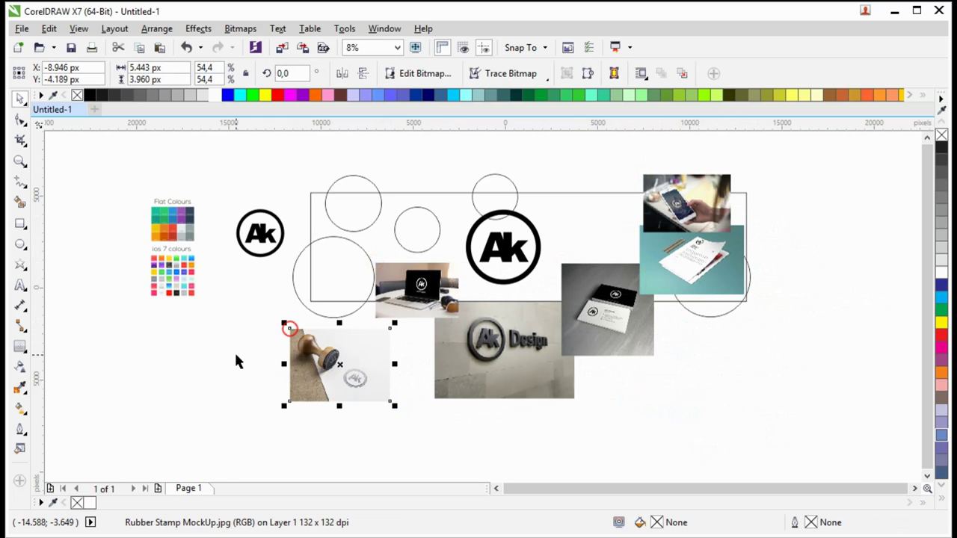
pyautogui.click(420, 412)
pyautogui.click(348, 361)
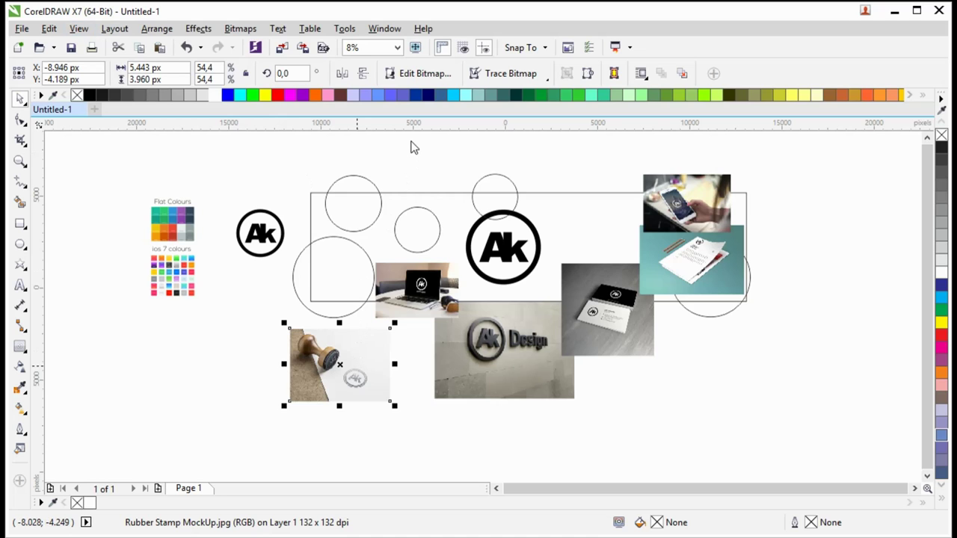
# - PowerClip the rubber stamp photo into the large lower-left circle, enlarging and repositioning it
pyautogui.click(331, 273)
pyautogui.scroll(1, 335, 267)
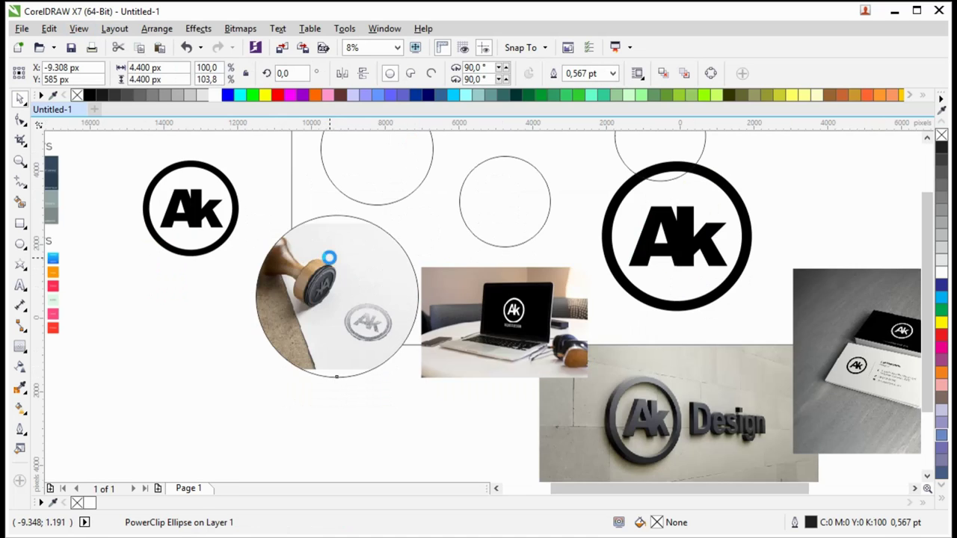
pyautogui.click(397, 162)
pyautogui.click(418, 232)
pyautogui.moveTo(441, 218); pyautogui.dragTo(473, 197)
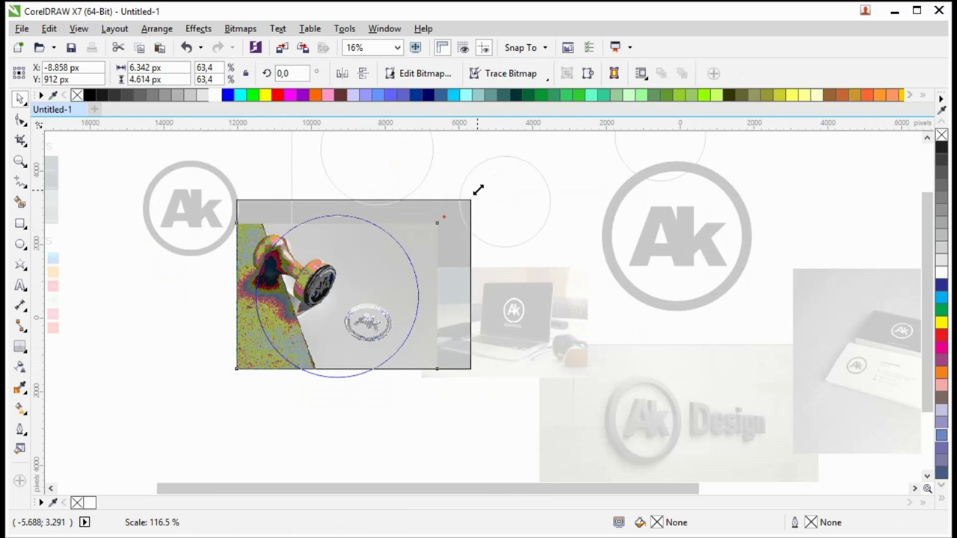
pyautogui.moveTo(440, 250); pyautogui.dragTo(423, 256)
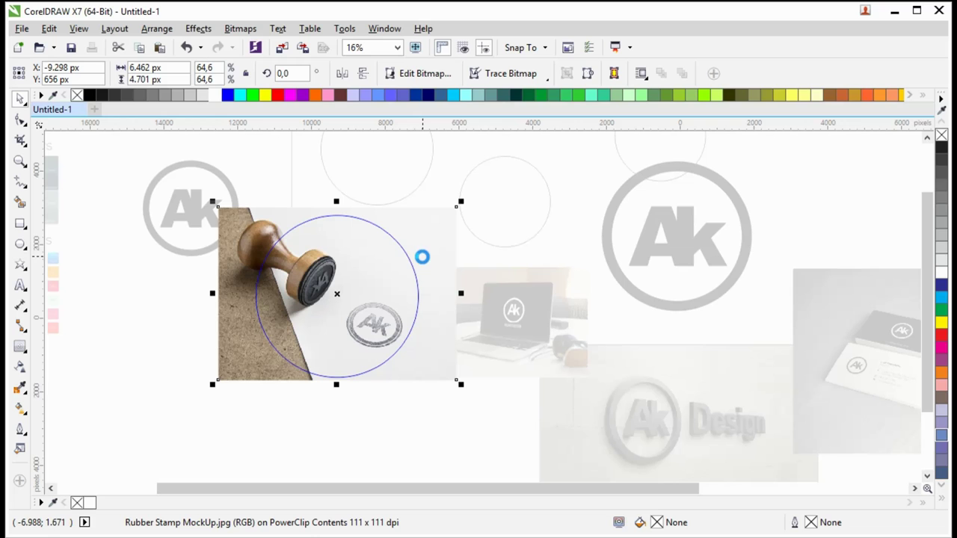
pyautogui.keyDown('ctrl'); pyautogui.click(463, 209); pyautogui.keyUp('ctrl')
pyautogui.click(367, 420)
pyautogui.click(363, 316)
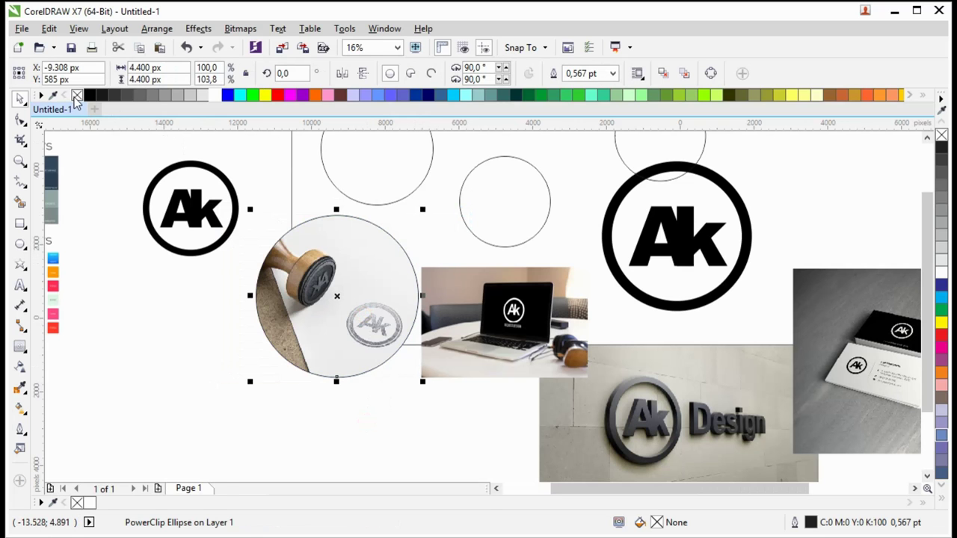
# - PowerClip the Macbook laptop photo into the small circle, shrinking it and centring the screen
pyautogui.click(557, 343)
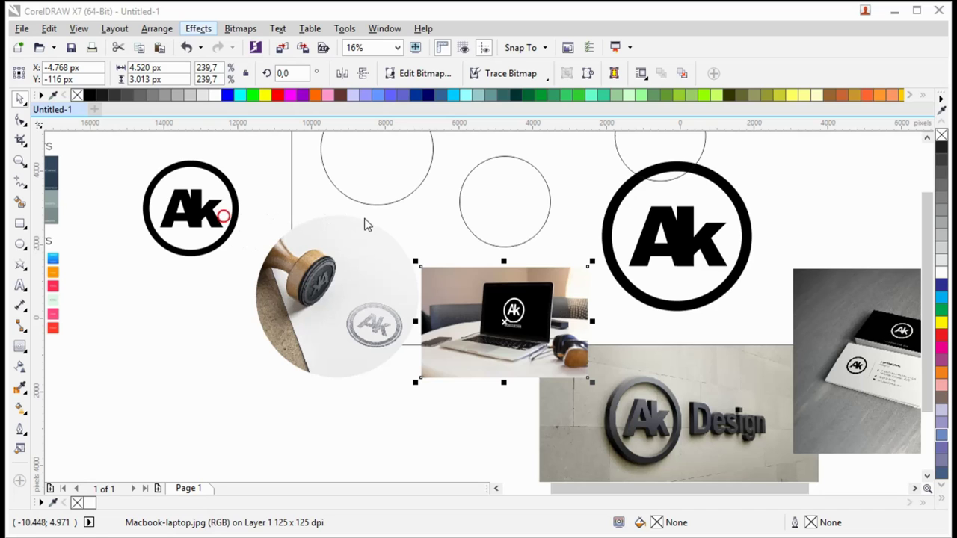
pyautogui.click(491, 207)
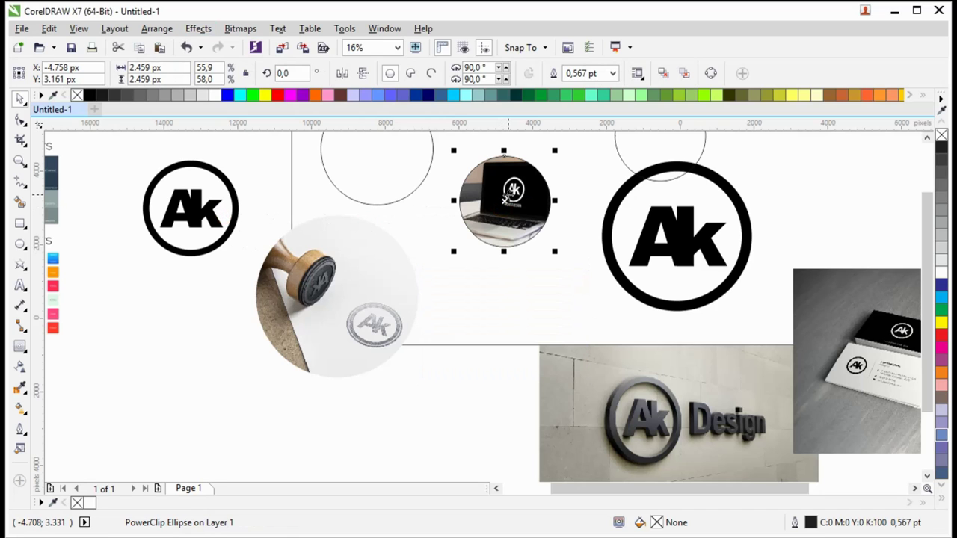
pyautogui.keyDown('ctrl'); pyautogui.click(531, 196); pyautogui.keyUp('ctrl')
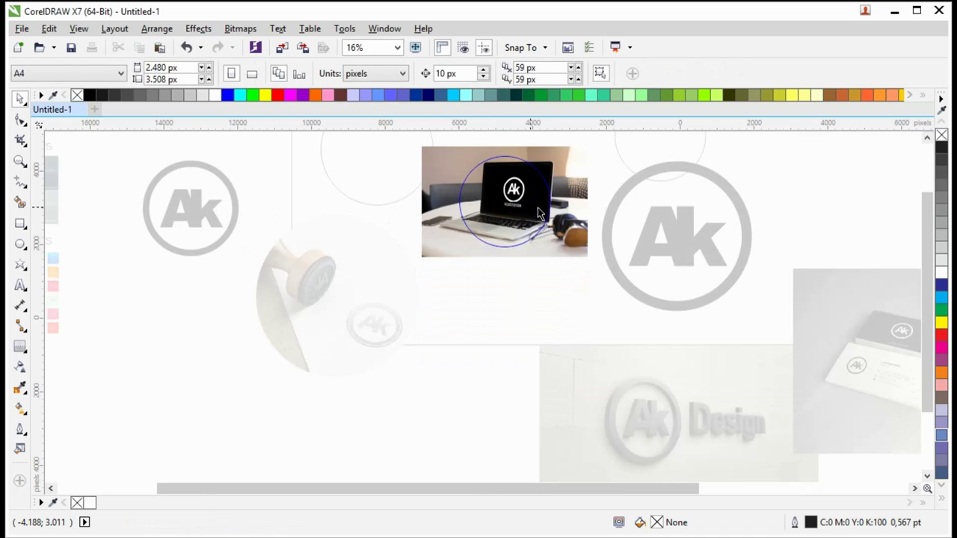
pyautogui.moveTo(593, 142); pyautogui.dragTo(553, 167)
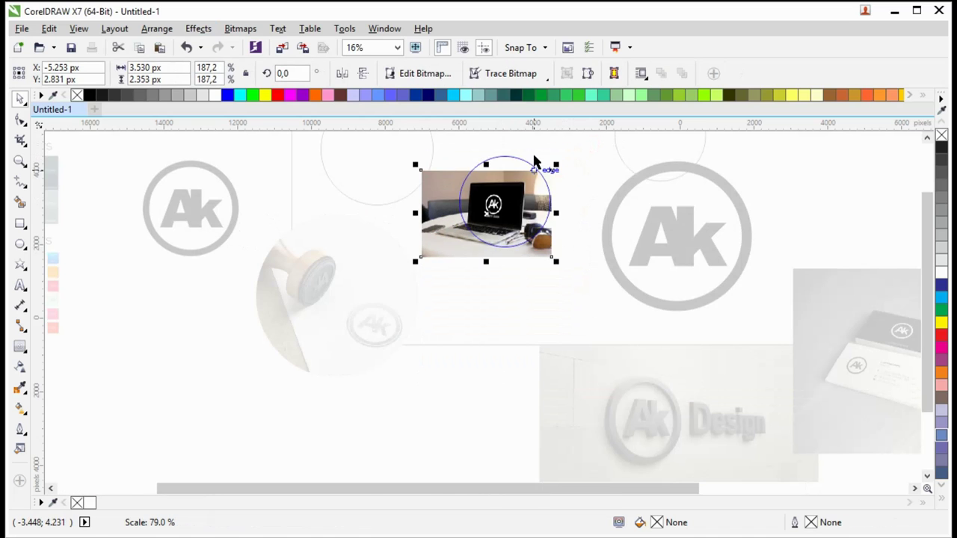
pyautogui.scroll(4, 542, 164)
pyautogui.moveTo(190, 289); pyautogui.dragTo(229, 225)
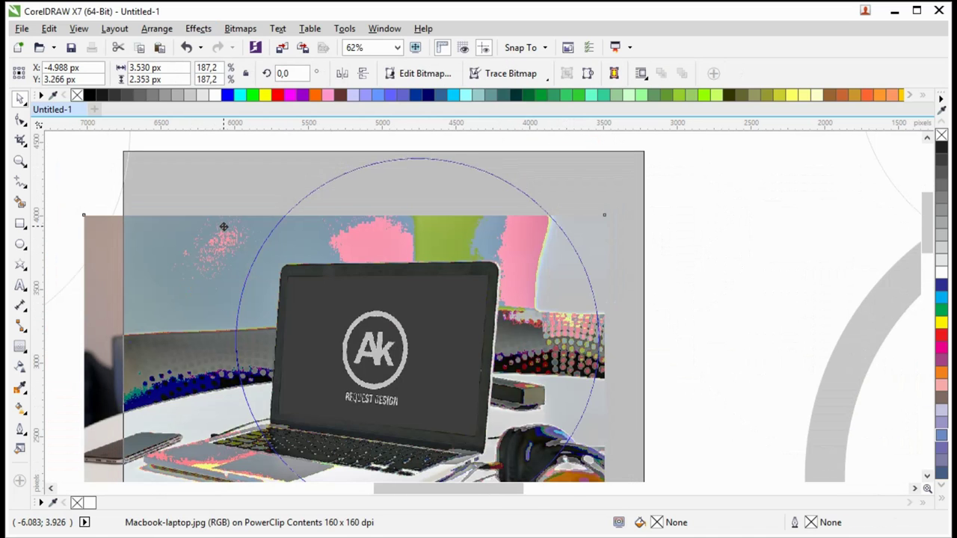
pyautogui.keyDown('ctrl'); pyautogui.click(534, 217); pyautogui.keyUp('ctrl')
pyautogui.scroll(-4, 463, 315)
# - PowerClip the business card photo into the upper-left circle, repositioning and shrinking it
pyautogui.moveTo(781, 434)
pyautogui.mouseDown()
pyautogui.moveTo(622, 307)
pyautogui.moveTo(142, 224)
pyautogui.mouseUp()
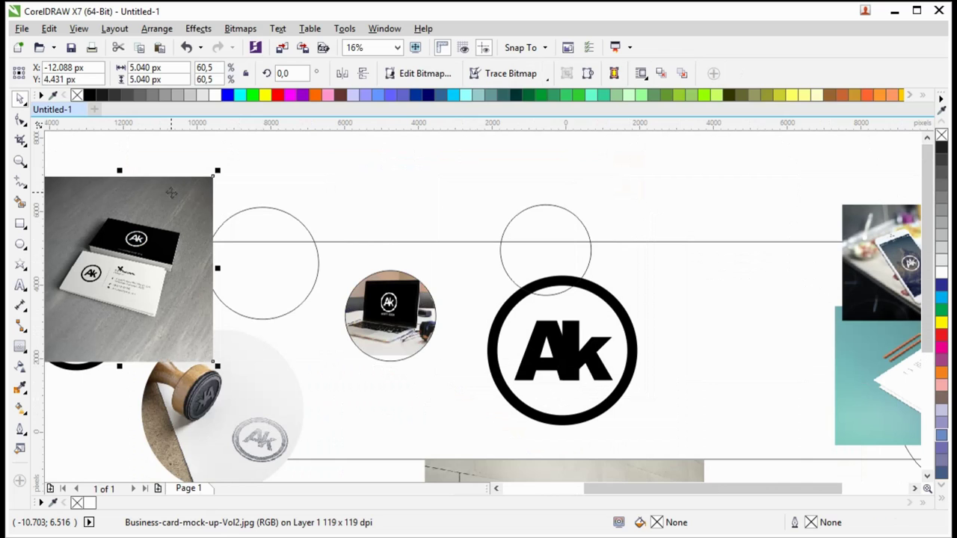
pyautogui.click(258, 251)
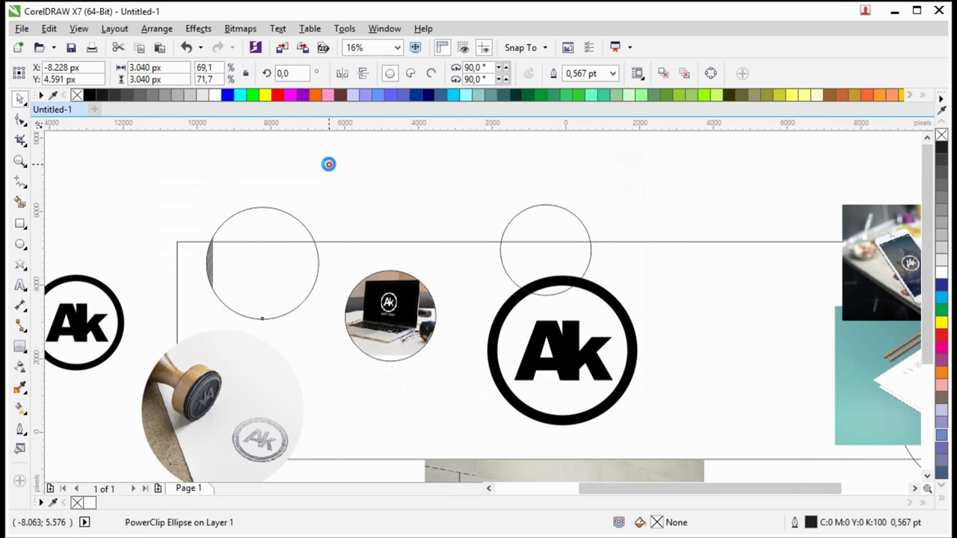
pyautogui.keyDown('ctrl'); pyautogui.click(289, 219); pyautogui.keyUp('ctrl')
pyautogui.moveTo(269, 222); pyautogui.dragTo(297, 220)
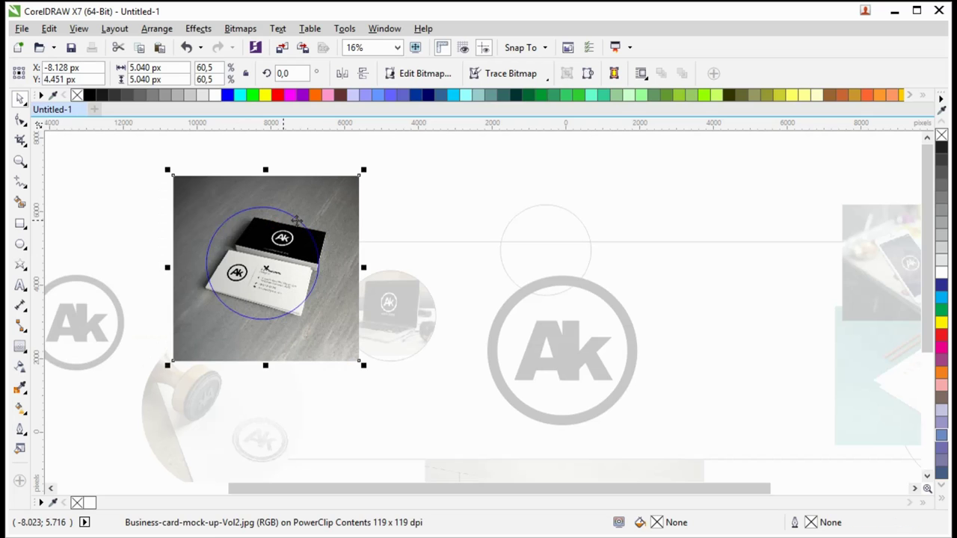
pyautogui.moveTo(365, 169); pyautogui.dragTo(341, 186)
pyautogui.scroll(1, 310, 219)
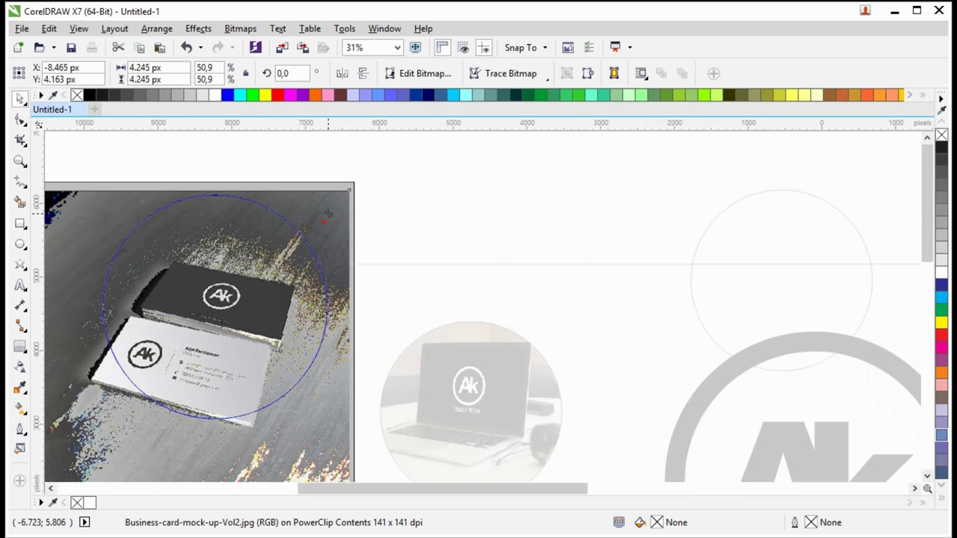
pyautogui.keyDown('ctrl'); pyautogui.click(389, 213); pyautogui.keyUp('ctrl')
pyautogui.scroll(-1, 393, 224)
pyautogui.scroll(-1, 417, 222)
pyautogui.click(539, 380)
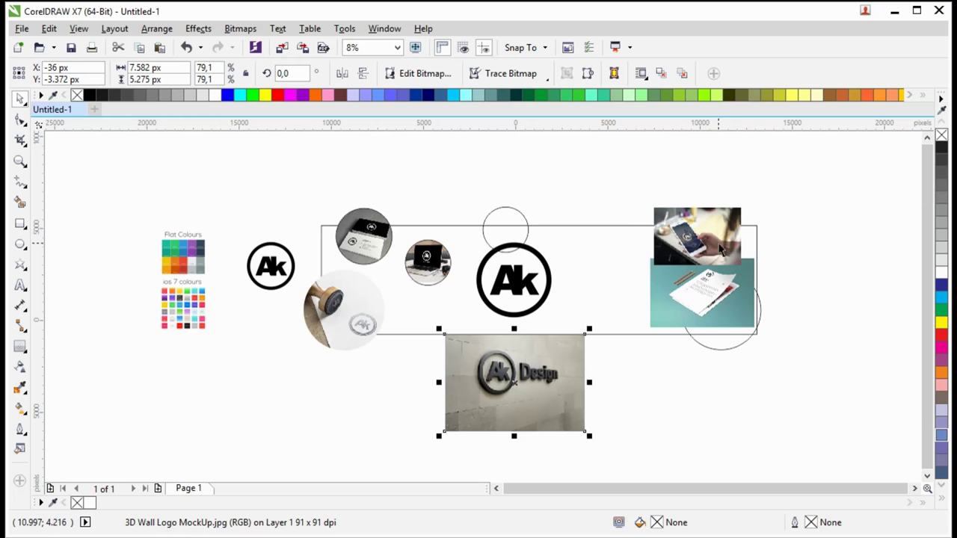
# - Move the phone and letterhead photos aside and PowerClip the wall logo photo into the right circle
pyautogui.moveTo(722, 249); pyautogui.dragTo(653, 209)
pyautogui.moveTo(687, 293); pyautogui.dragTo(846, 309)
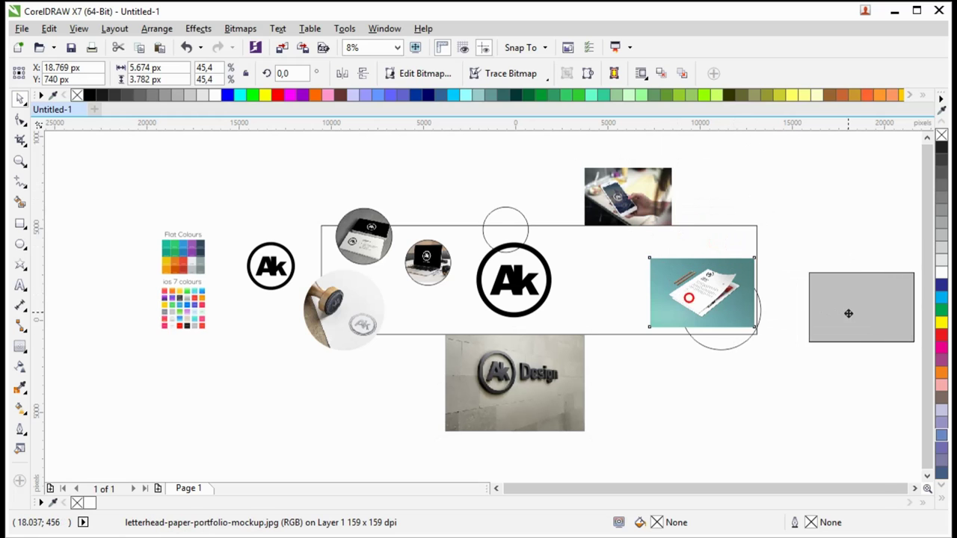
pyautogui.click(546, 383)
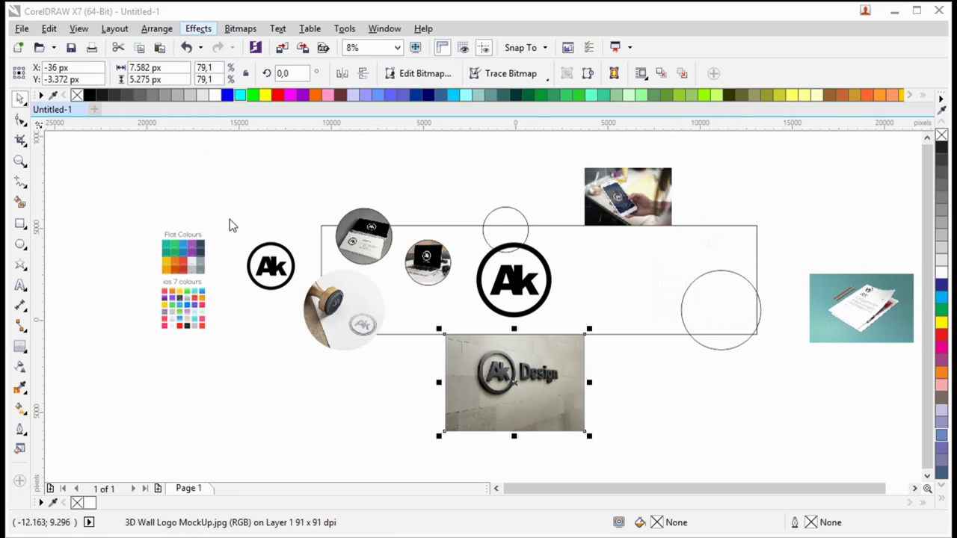
pyautogui.click(710, 317)
pyautogui.scroll(1, 762, 311)
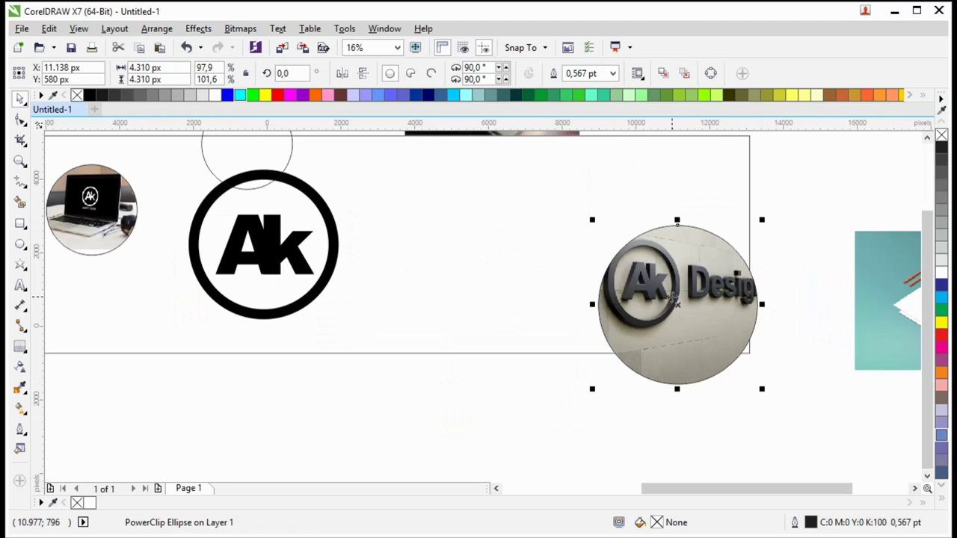
pyautogui.click(722, 158)
pyautogui.moveTo(766, 239); pyautogui.dragTo(781, 254)
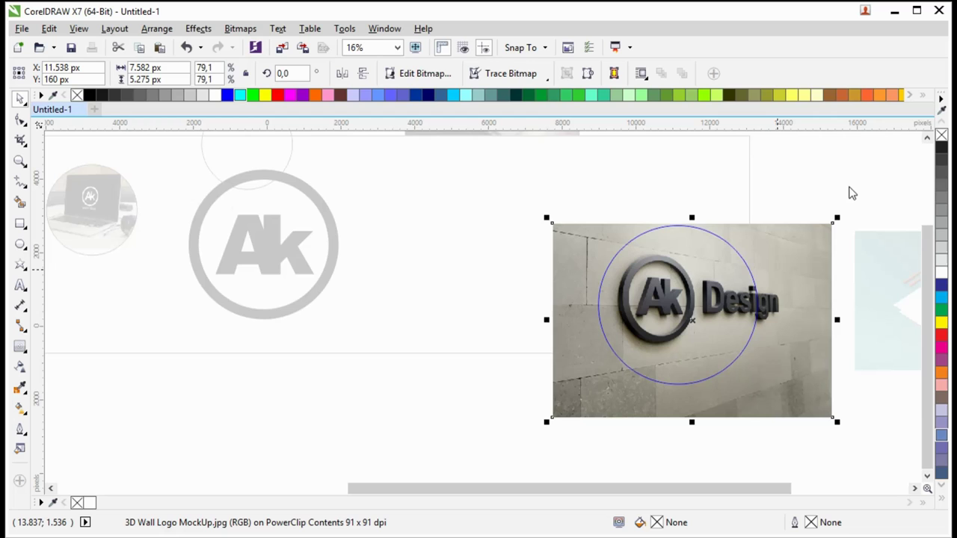
pyautogui.click(837, 210)
pyautogui.scroll(-1, 551, 318)
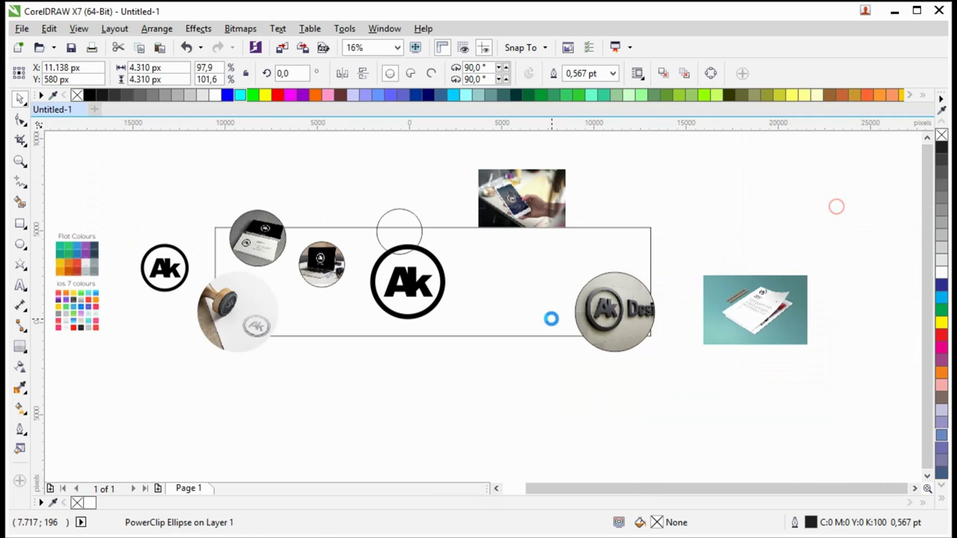
# - Move the letterhead photo, then reposition and enlarge the empty circle near the frame's right side
pyautogui.click(697, 246)
pyautogui.moveTo(753, 318); pyautogui.dragTo(641, 240)
pyautogui.moveTo(390, 216); pyautogui.dragTo(484, 290)
pyautogui.moveTo(516, 335); pyautogui.dragTo(567, 379)
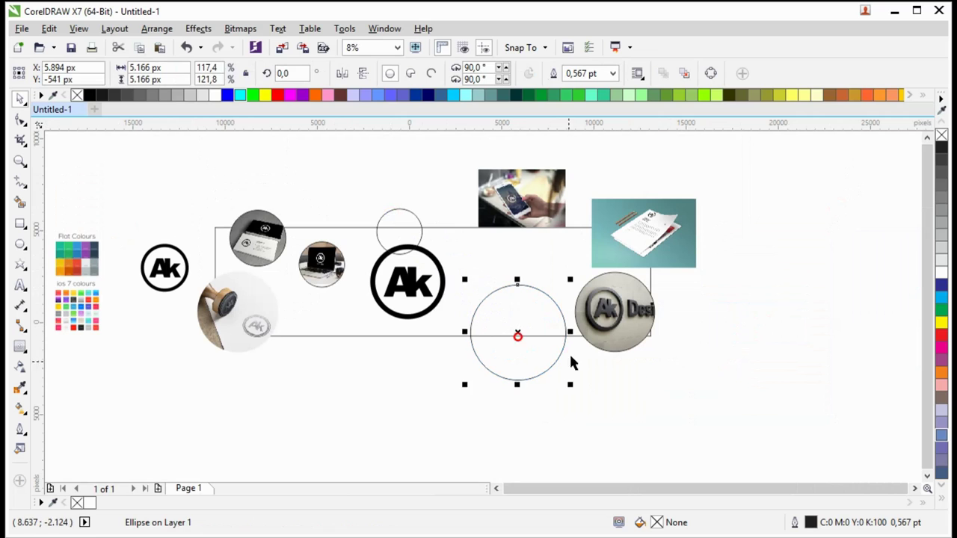
pyautogui.click(666, 216)
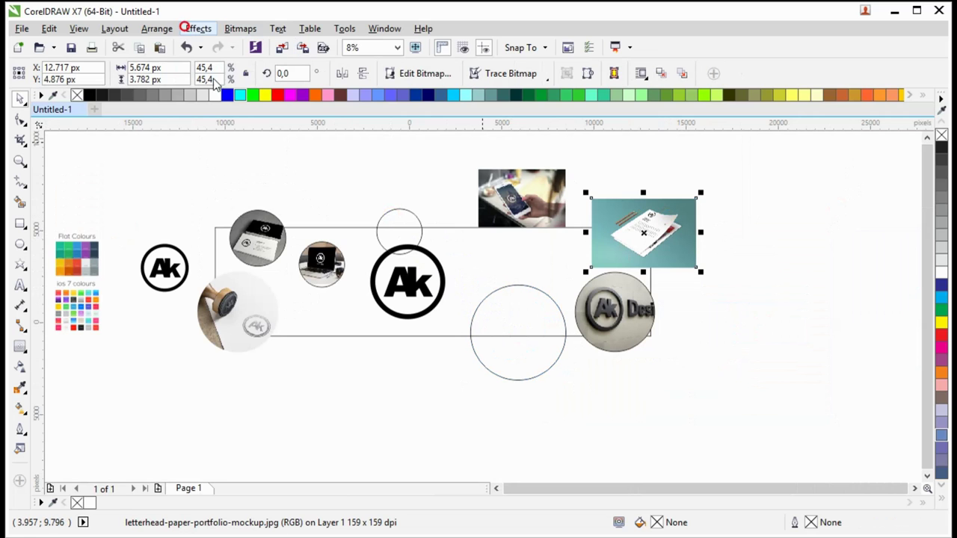
# - PowerClip the letterhead photo into that circle, enlarging, nudging and stretching it taller
pyautogui.click(536, 320)
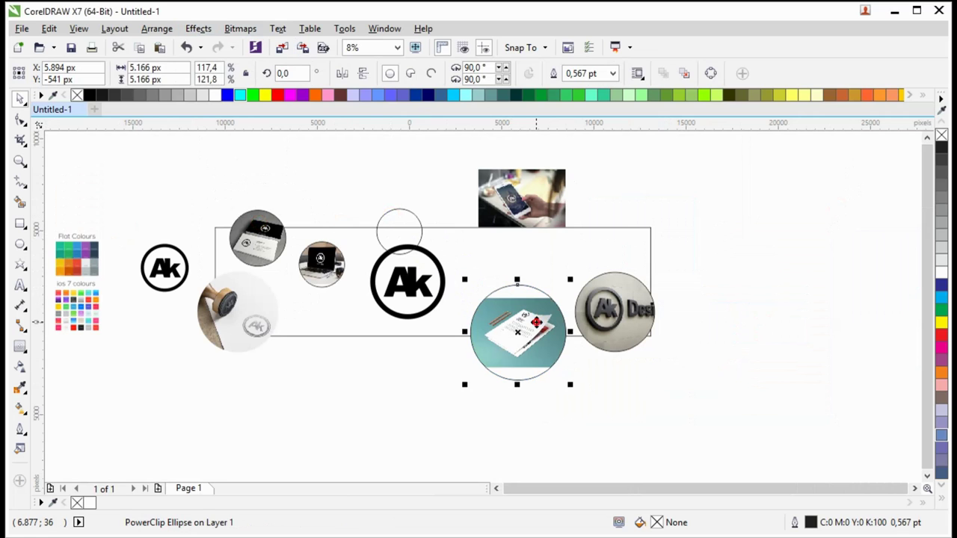
pyautogui.keyDown('ctrl'); pyautogui.click(536, 320); pyautogui.keyUp('ctrl')
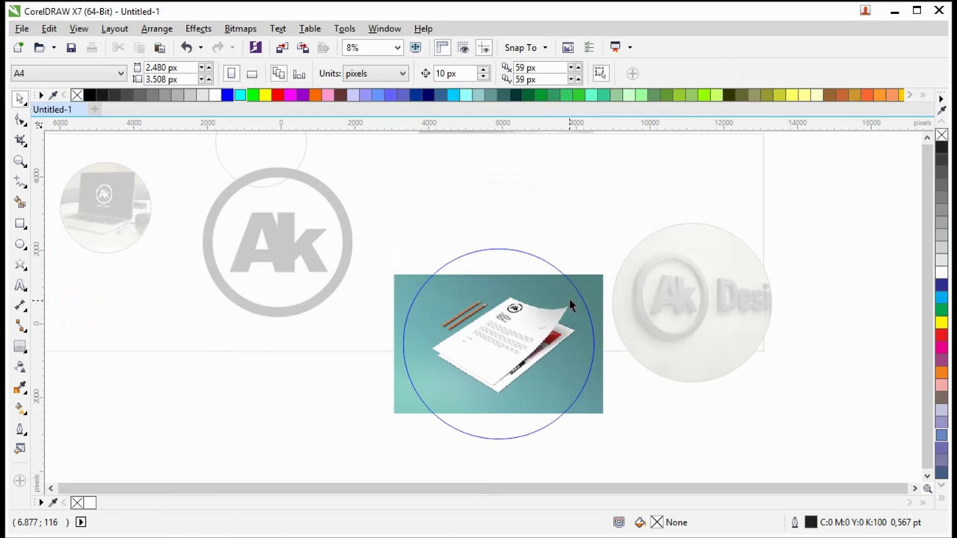
pyautogui.moveTo(607, 271); pyautogui.dragTo(658, 231)
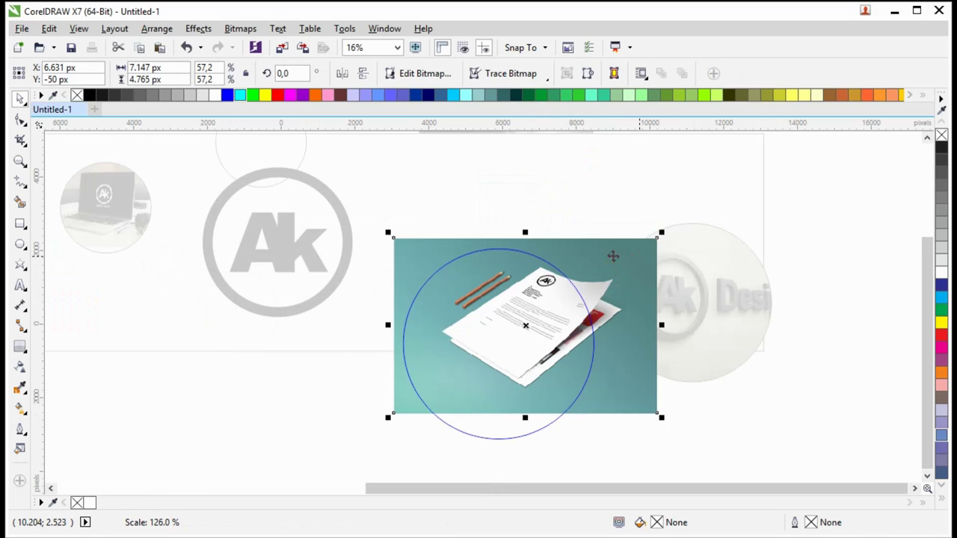
pyautogui.moveTo(611, 252); pyautogui.dragTo(588, 263)
pyautogui.moveTo(498, 432); pyautogui.dragTo(498, 444)
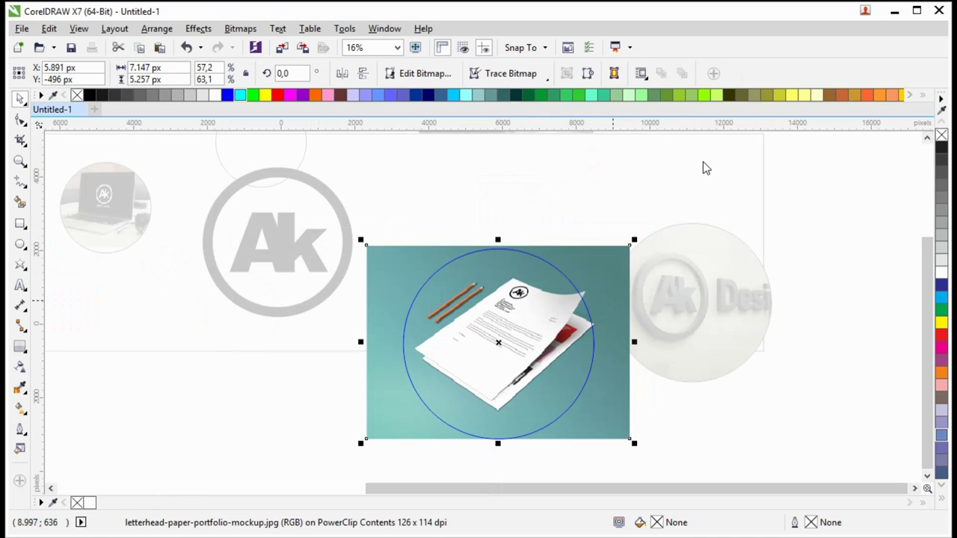
pyautogui.keyDown('ctrl'); pyautogui.click(693, 218); pyautogui.keyUp('ctrl')
pyautogui.scroll(-1, 590, 377)
pyautogui.click(543, 213)
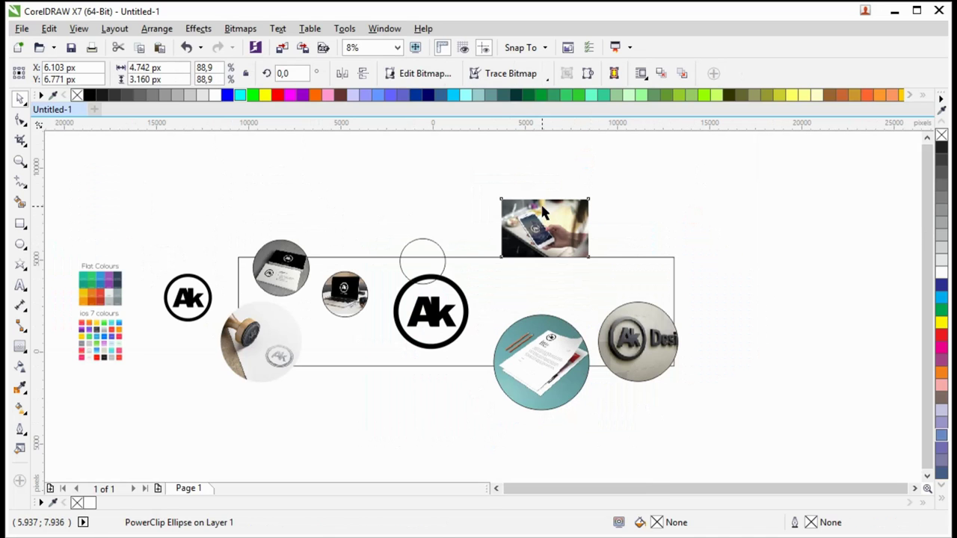
# - PowerClip the phone photo into the small circle instead of the rectangle
pyautogui.click(543, 213)
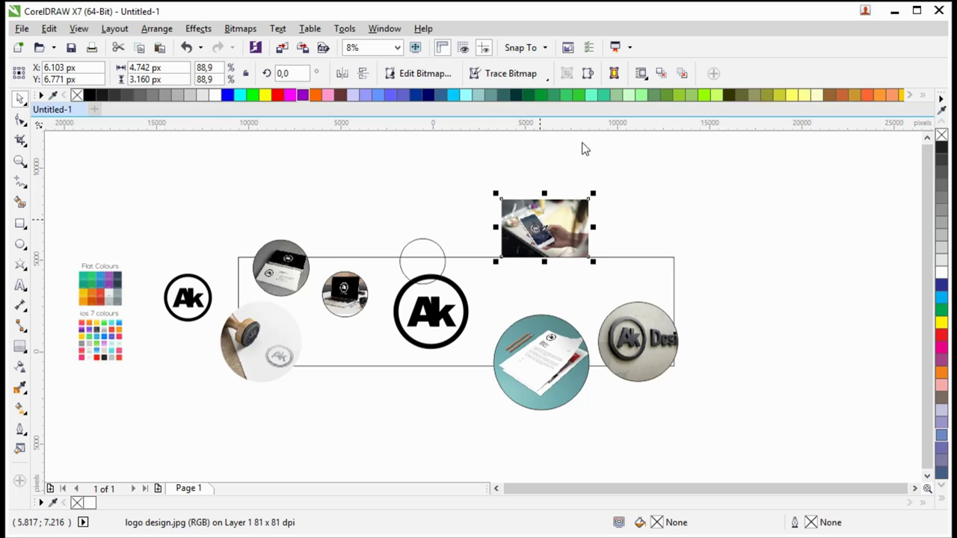
pyautogui.click(426, 254)
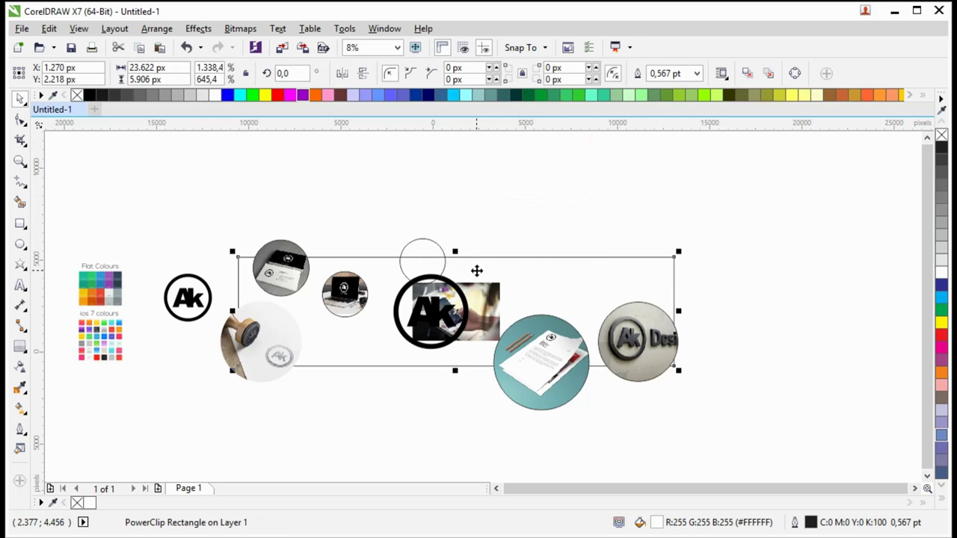
pyautogui.hotkey('ctrl', 'z')
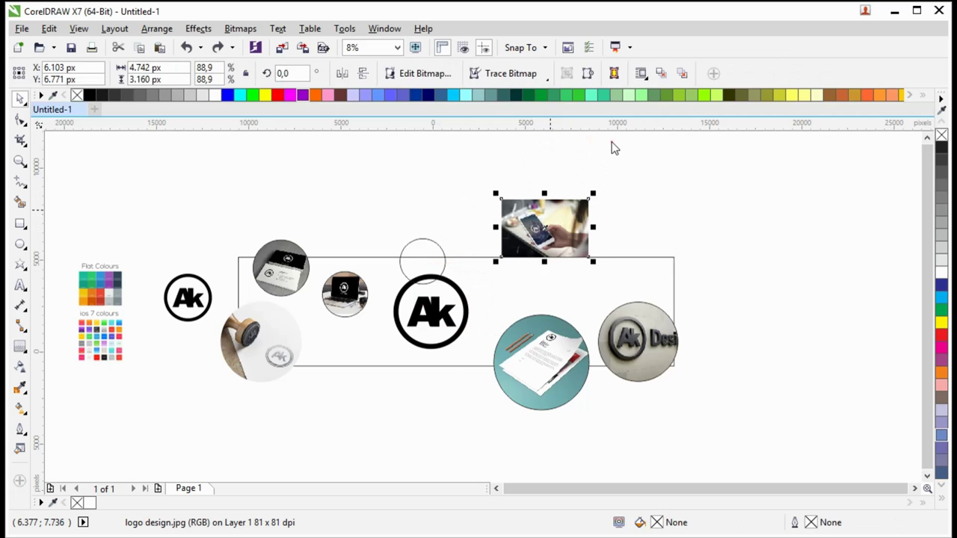
pyautogui.click(423, 249)
pyautogui.scroll(3, 426, 253)
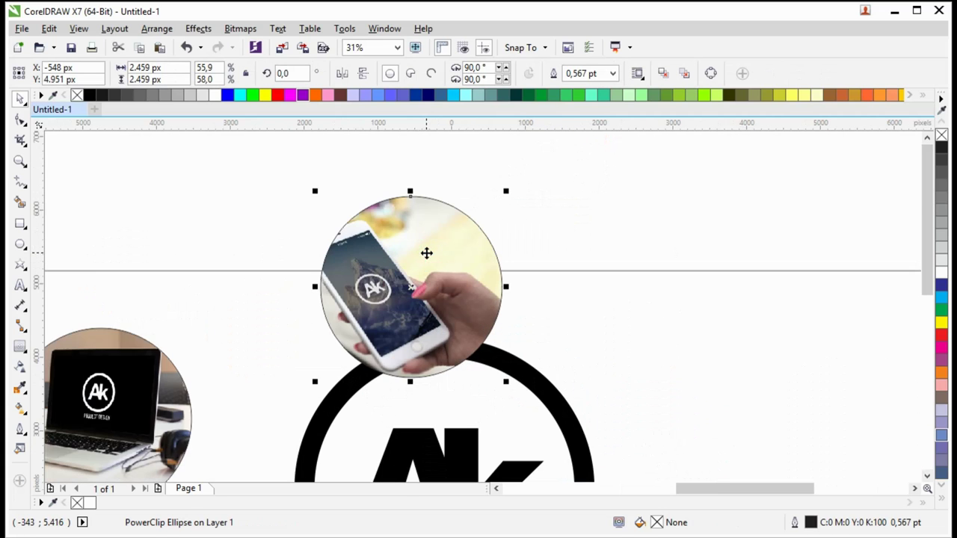
pyautogui.scroll(-2, 420, 202)
# - Group the logo's black ring with the Ak letters, undoing an accidental merge
pyautogui.click(467, 292)
pyautogui.click(523, 203)
pyautogui.click(481, 320)
pyautogui.press('F10')
pyautogui.moveTo(535, 469)
pyautogui.mouseDown()
pyautogui.moveTo(343, 300)
pyautogui.moveTo(335, 241)
pyautogui.mouseUp()
pyautogui.click(420, 73)
pyautogui.click(517, 173)
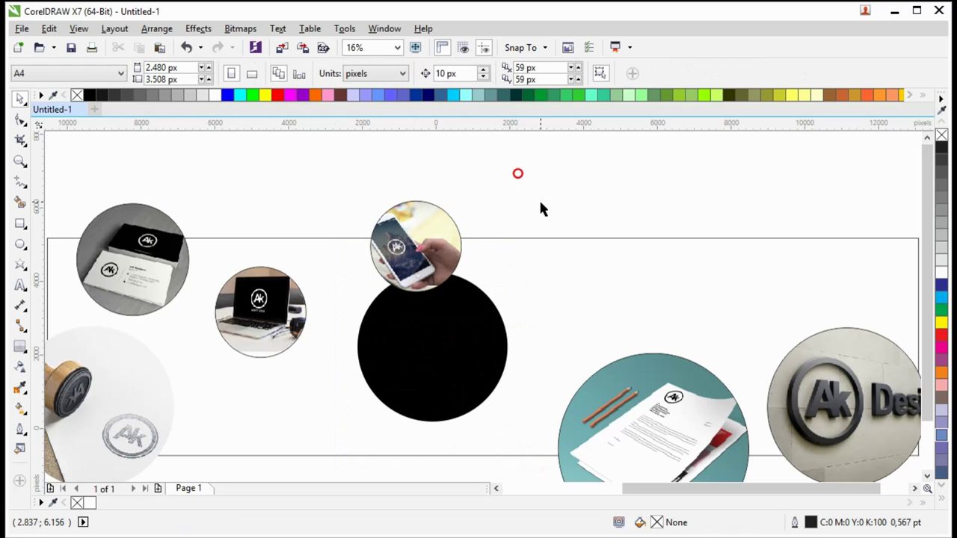
pyautogui.hotkey('ctrl', 'z')
pyautogui.hotkey('ctrl', 'g')
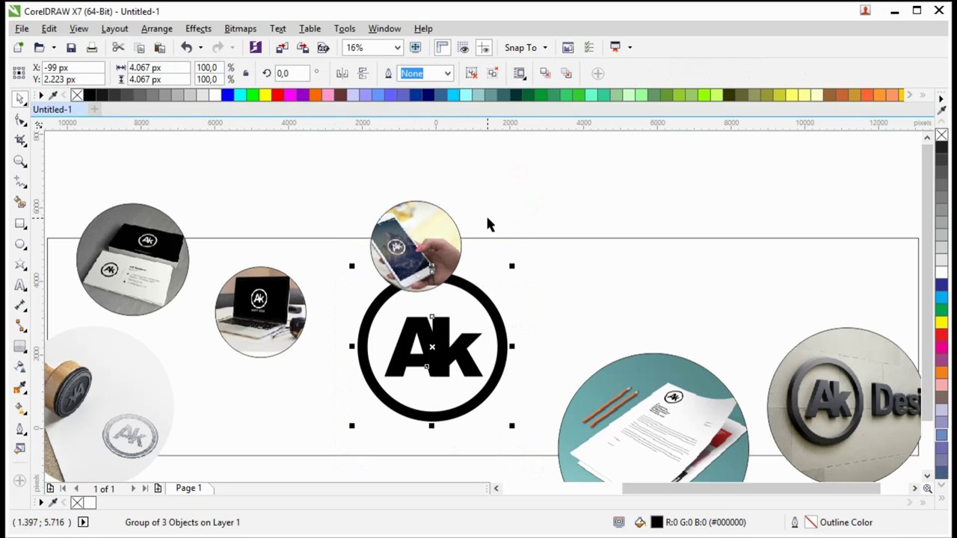
pyautogui.scroll(-2, 487, 224)
pyautogui.scroll(1, 421, 244)
# - Move the stamp circle to the banner's right; enlarge the wall-sign circle to 130% on the left
pyautogui.click(374, 276)
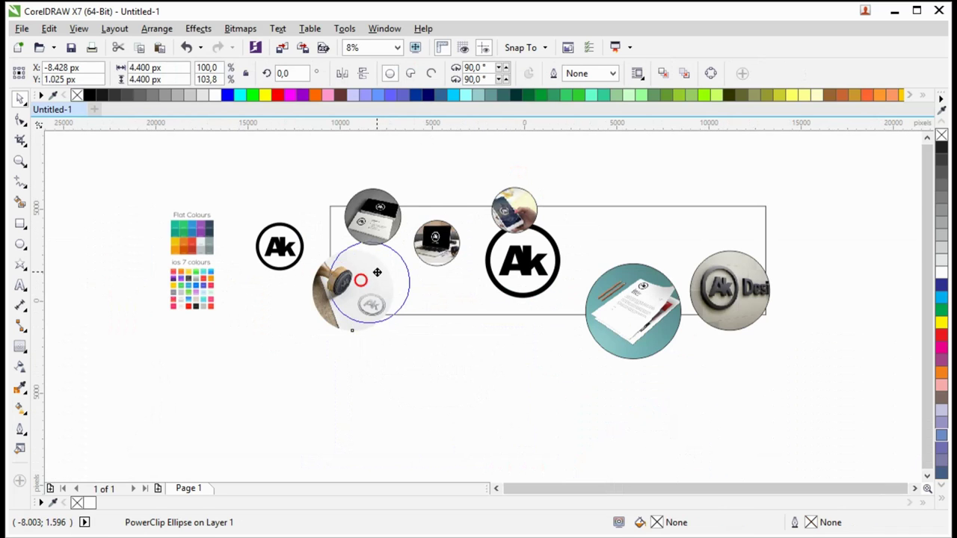
pyautogui.scroll(2, 376, 276)
pyautogui.moveTo(376, 276)
pyautogui.mouseDown()
pyautogui.moveTo(364, 331)
pyautogui.moveTo(636, 278)
pyautogui.mouseUp()
pyautogui.scroll(-2, 391, 323)
pyautogui.moveTo(694, 280); pyautogui.dragTo(669, 257)
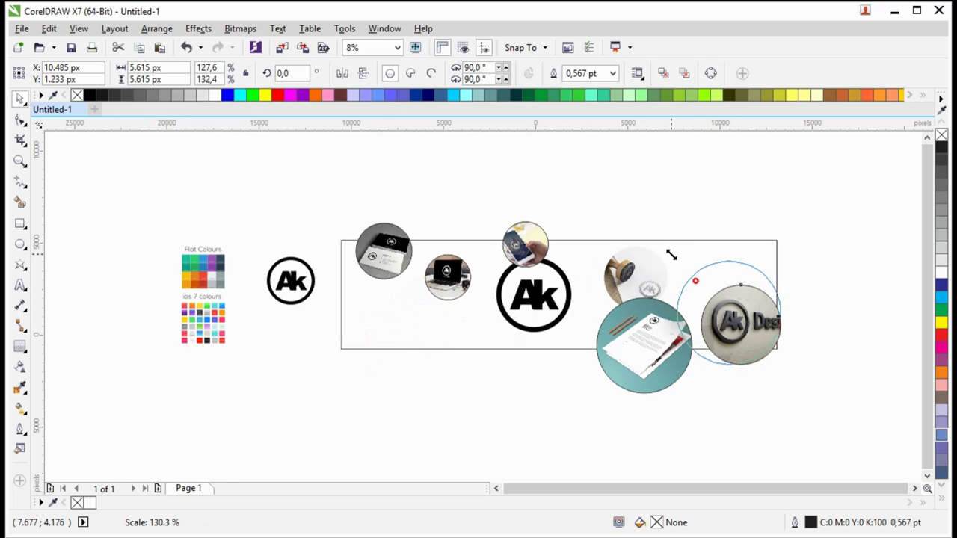
pyautogui.moveTo(463, 317); pyautogui.dragTo(413, 267)
# - Move business-card and laptop circles below; shrink the wall-sign circle to 68%, top-left, without outline
pyautogui.moveTo(502, 167); pyautogui.dragTo(350, 342)
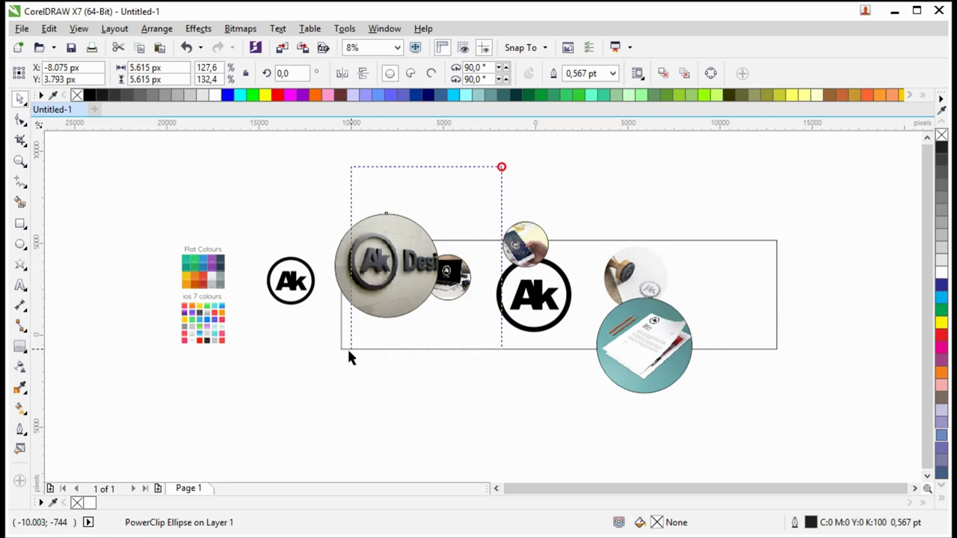
pyautogui.moveTo(412, 267)
pyautogui.mouseDown()
pyautogui.moveTo(447, 412)
pyautogui.moveTo(397, 268)
pyautogui.mouseUp()
pyautogui.moveTo(433, 185); pyautogui.dragTo(399, 221)
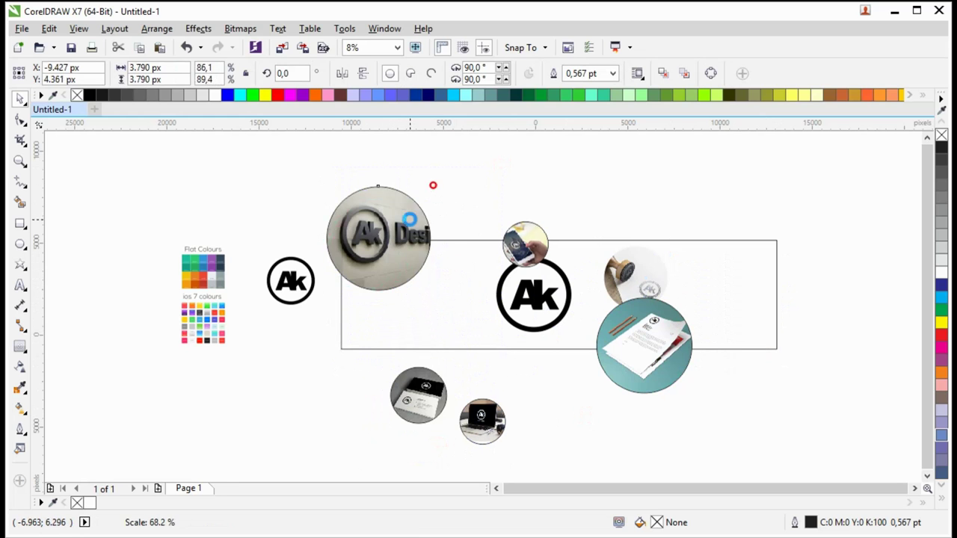
pyautogui.scroll(2, 384, 267)
pyautogui.moveTo(362, 255); pyautogui.dragTo(384, 277)
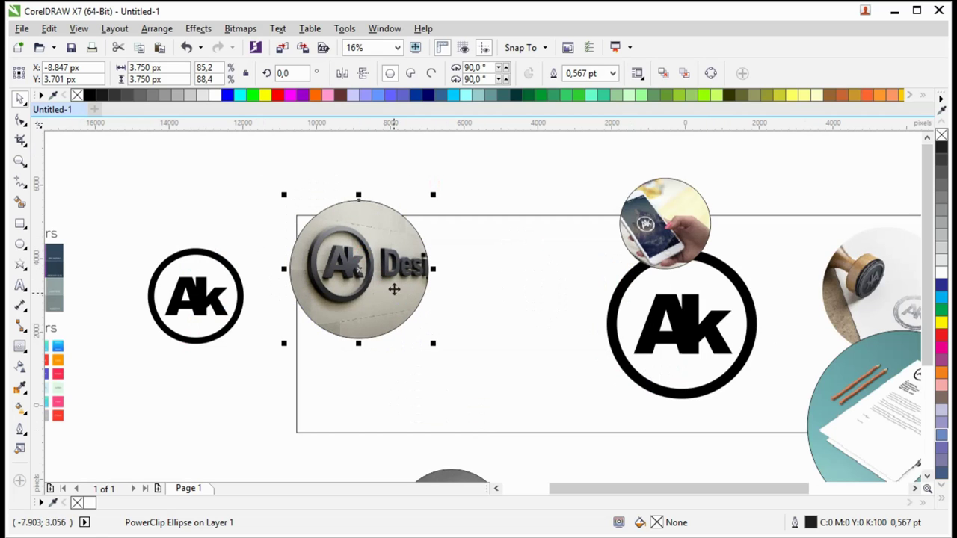
pyautogui.rightClick(77, 95)
# - Fill the banner rectangle with a blue sampled from the flat colour swatches
pyautogui.click(20, 388)
pyautogui.scroll(-2, 191, 298)
pyautogui.scroll(2, 136, 302)
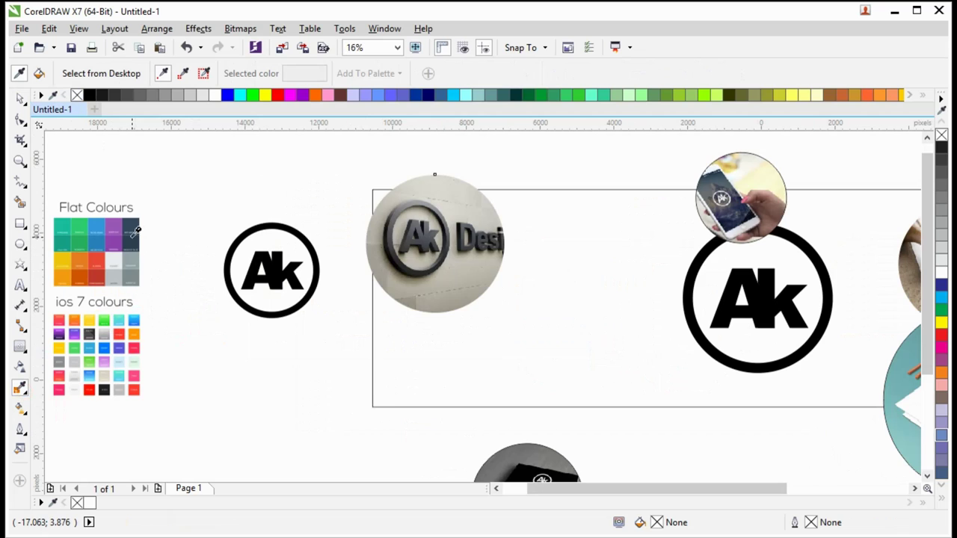
pyautogui.click(135, 229)
pyautogui.click(629, 255)
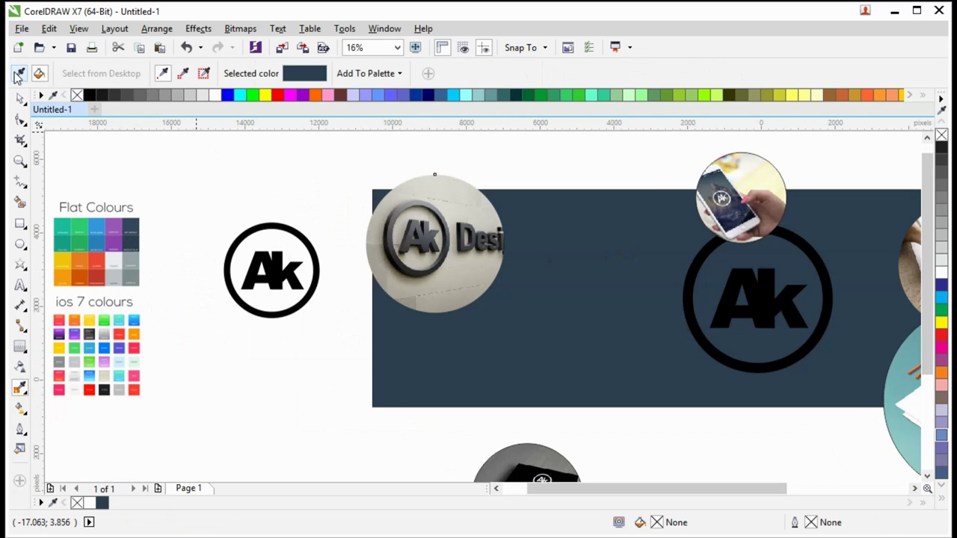
pyautogui.click(98, 233)
pyautogui.click(602, 315)
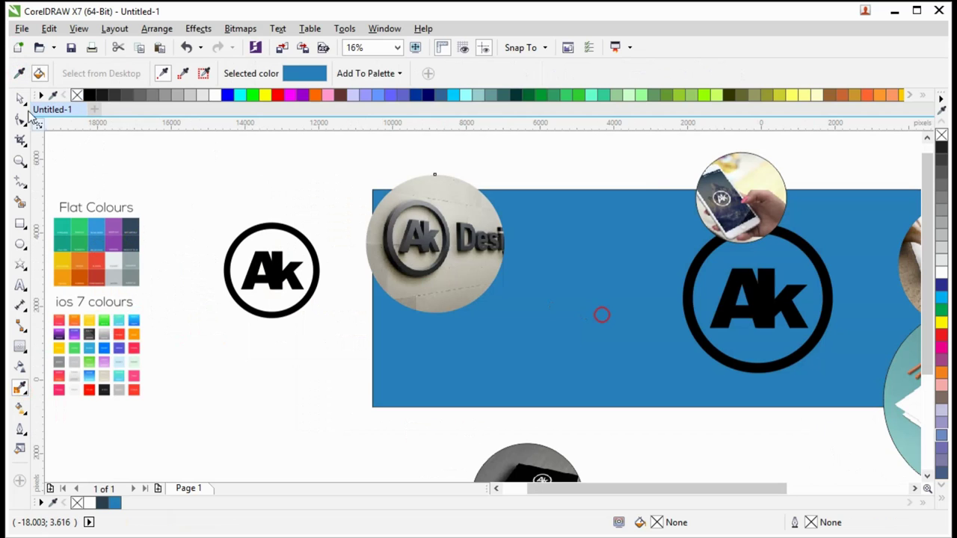
# - Shrink the wall-sign circle slightly and reposition it
pyautogui.press('space')
pyautogui.click(436, 177)
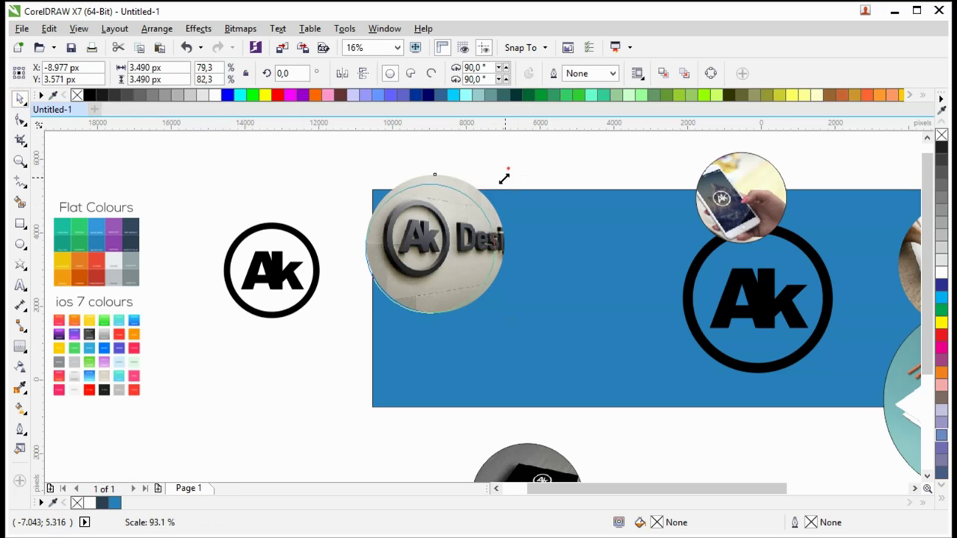
pyautogui.moveTo(508, 169); pyautogui.dragTo(496, 181)
pyautogui.moveTo(444, 227); pyautogui.dragTo(430, 213)
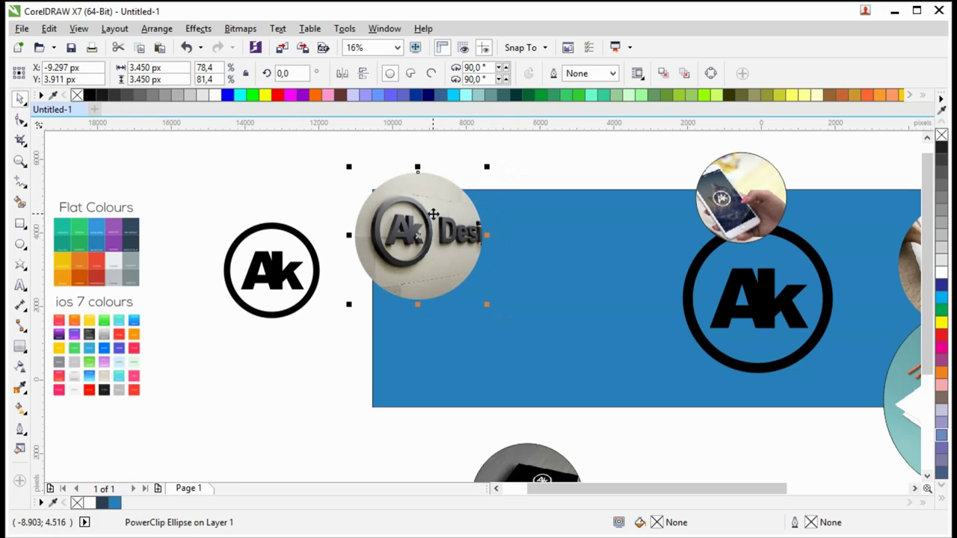
# - Try intersecting the wall-sign circle with the blue rectangle, then undo it
pyautogui.keyDown('shift'); pyautogui.click(553, 222); pyautogui.keyUp('shift')
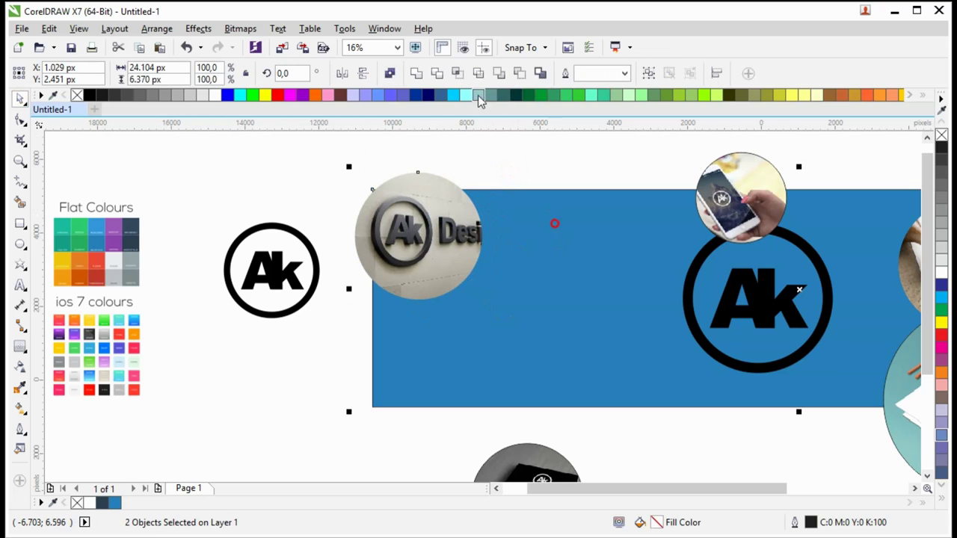
pyautogui.click(458, 74)
pyautogui.moveTo(425, 244); pyautogui.dragTo(581, 268)
pyautogui.hotkey('ctrl', 'z')
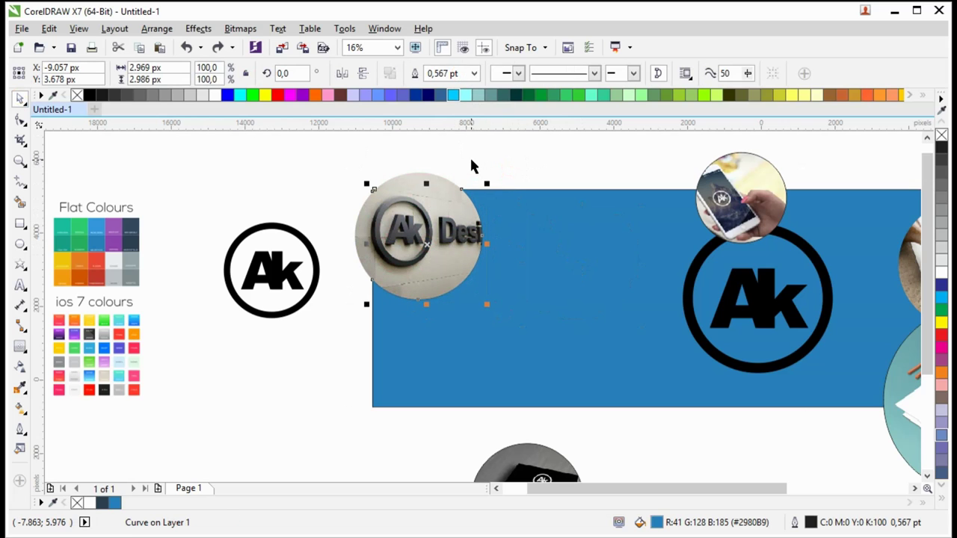
pyautogui.hotkey('ctrl', 'z')
pyautogui.click(497, 157)
# - Add a single-step 200 px outward contour around the wall-sign circle
pyautogui.click(438, 229)
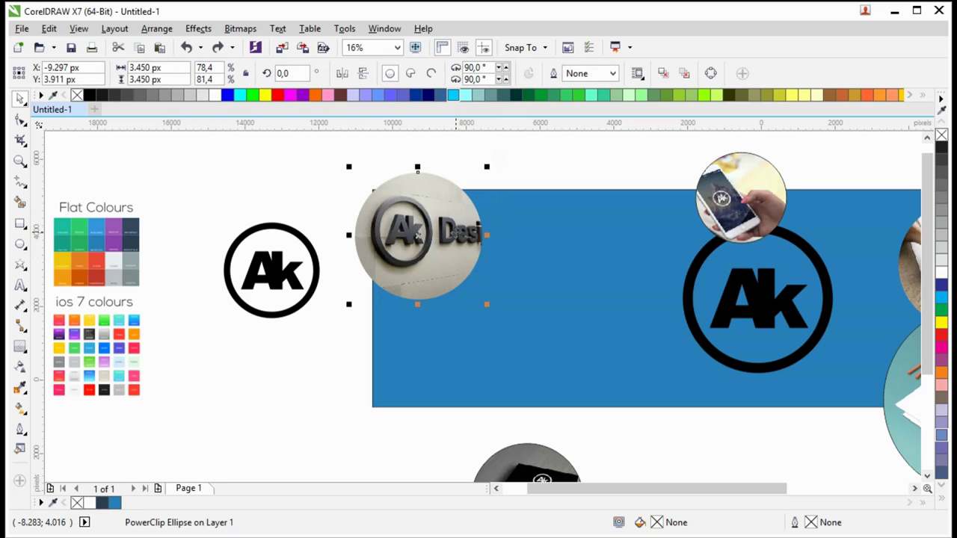
pyautogui.click(20, 347)
pyautogui.moveTo(417, 174); pyautogui.dragTo(417, 171)
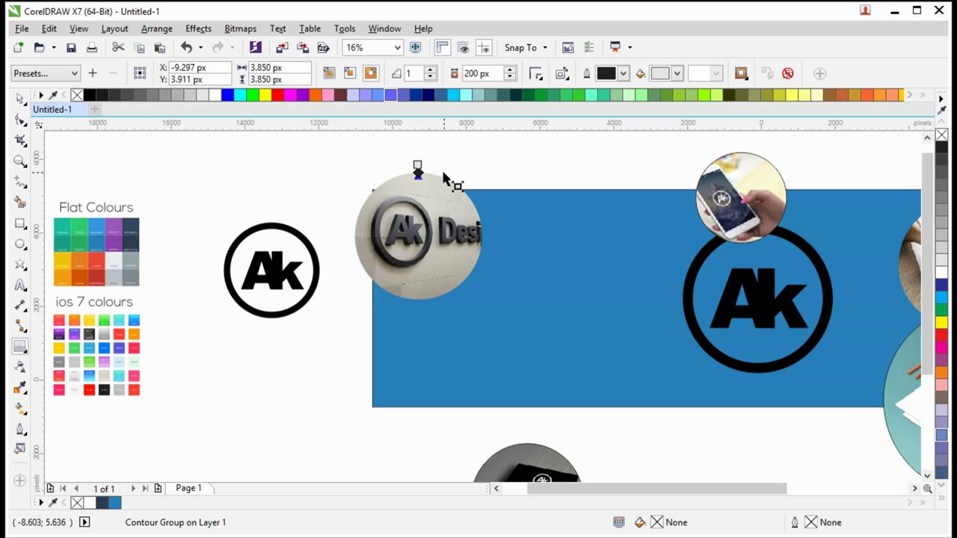
# - Break the contour apart and give the contour circle a #6666FF blue-violet outline
pyautogui.hotkey('ctrl', 'k')
pyautogui.click(349, 183)
pyautogui.click(445, 172)
pyautogui.rightClick(388, 97)
pyautogui.click(497, 169)
# - Nudge the business-card circle into place below the banner
pyautogui.scroll(-1, 432, 209)
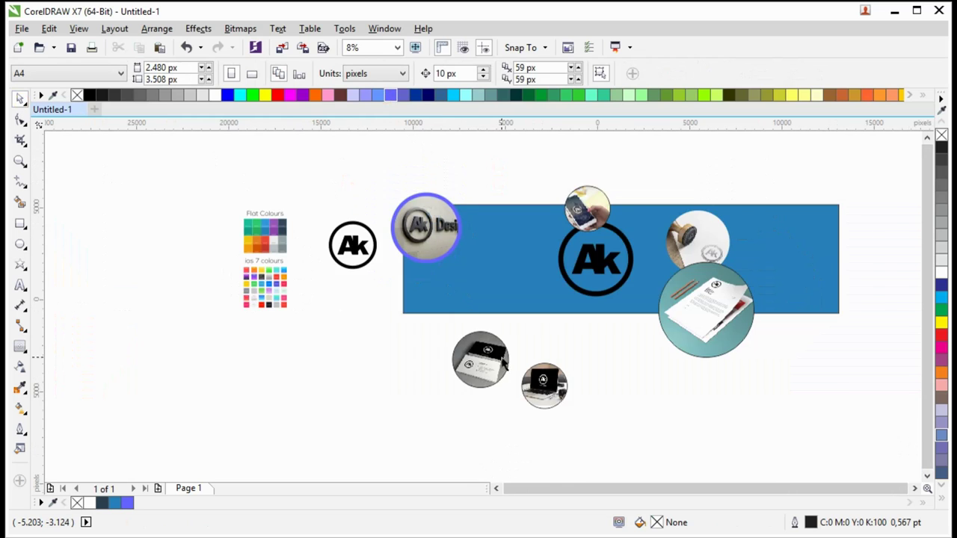
pyautogui.scroll(1, 499, 347)
pyautogui.click(362, 315)
pyautogui.moveTo(362, 316); pyautogui.dragTo(357, 314)
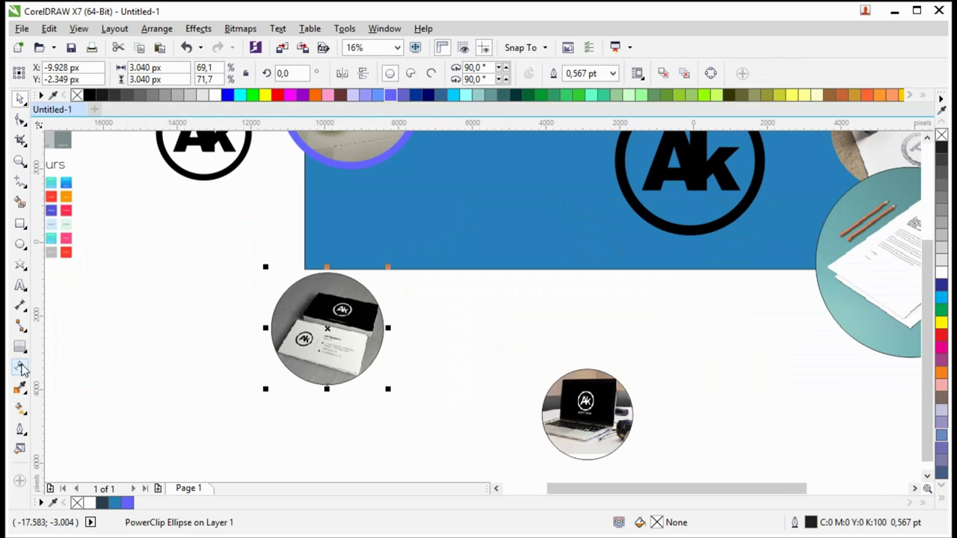
# - Type a note saying to press ctrl + q, ctrl + k, ctrl +u right after making the contour
pyautogui.click(21, 285)
pyautogui.click(425, 337)
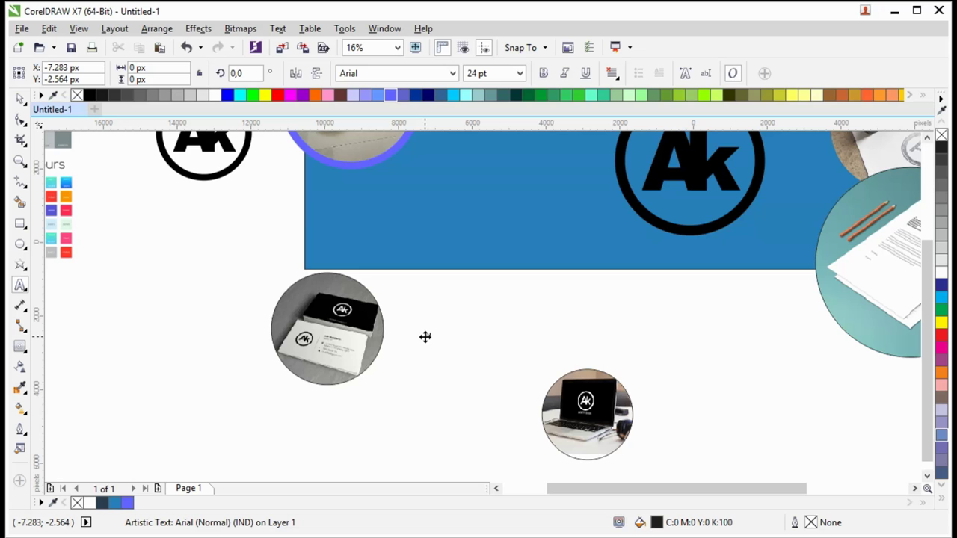
pyautogui.write('setelah')
pyautogui.scroll(2, 426, 335)
pyautogui.scroll(3, 425, 335)
pyautogui.write('membuat')
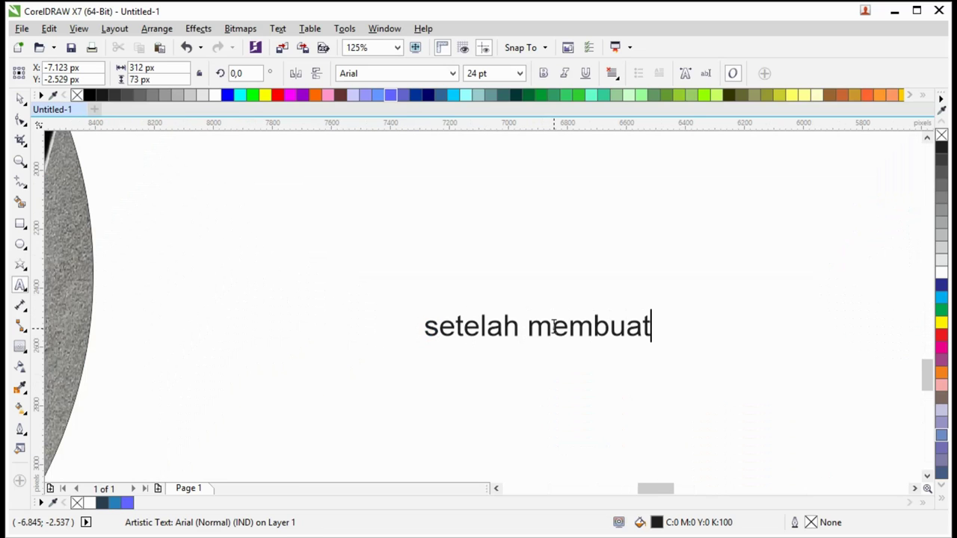
pyautogui.press('BackSpace')
pyautogui.press('BackSpace')
pyautogui.press('BackSpace')
pyautogui.write('our ')
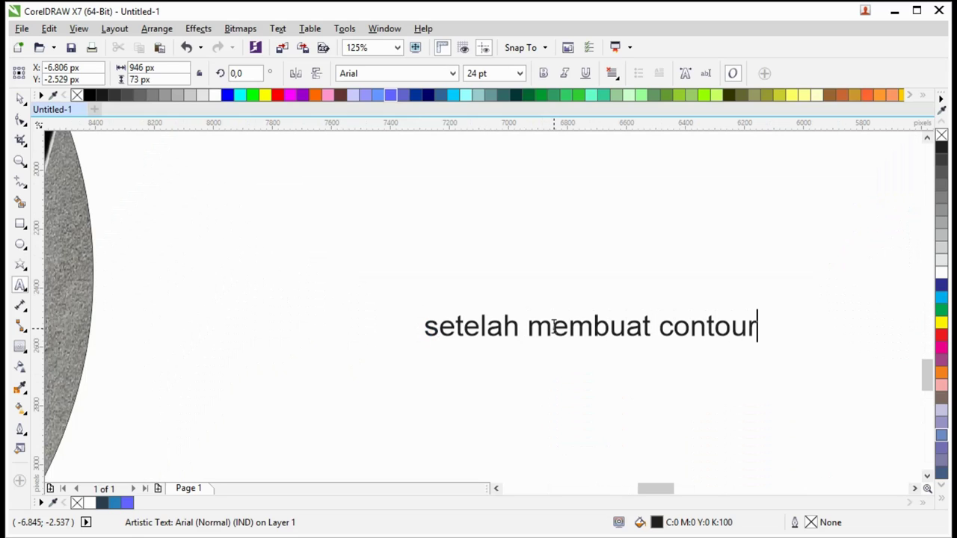
pyautogui.write('kita ')
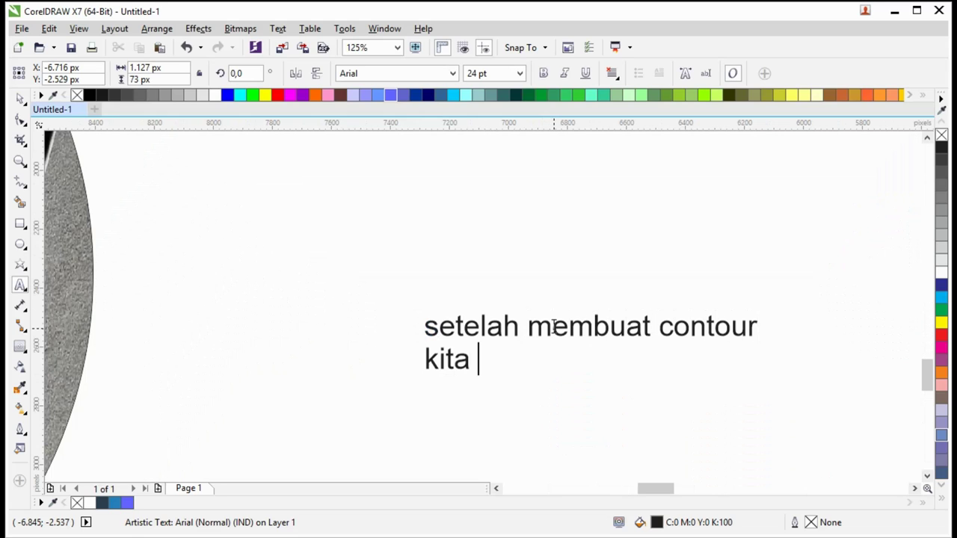
pyautogui.write('langsung ')
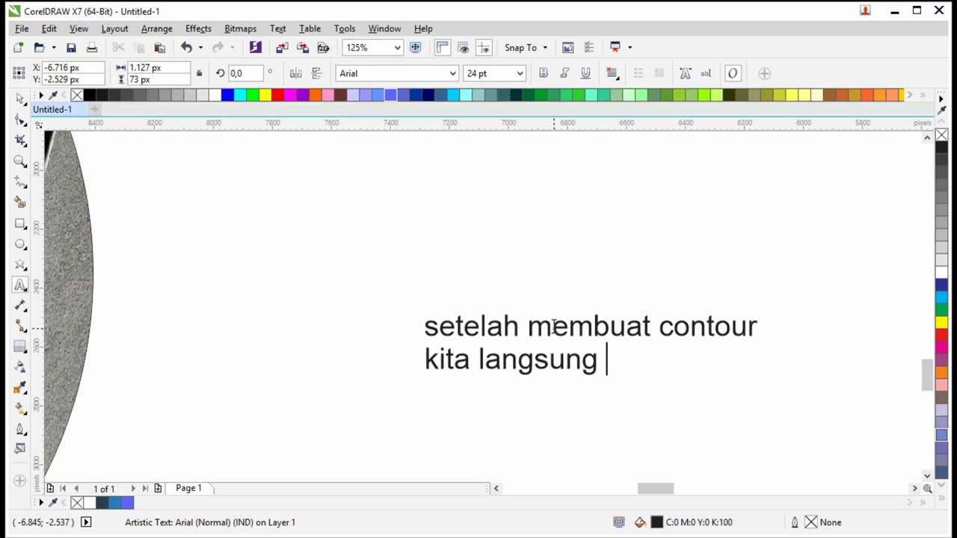
pyautogui.write('tekan ')
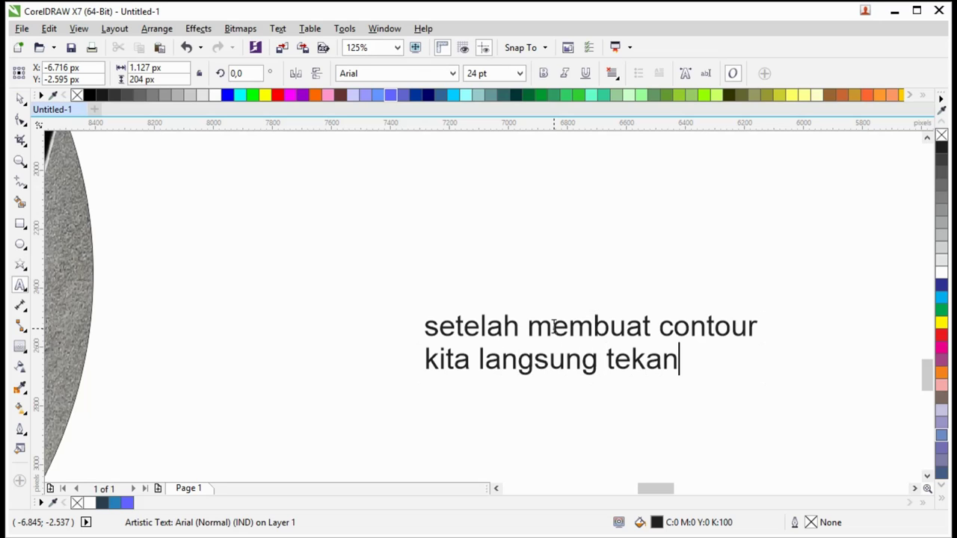
pyautogui.write('ctrl ')
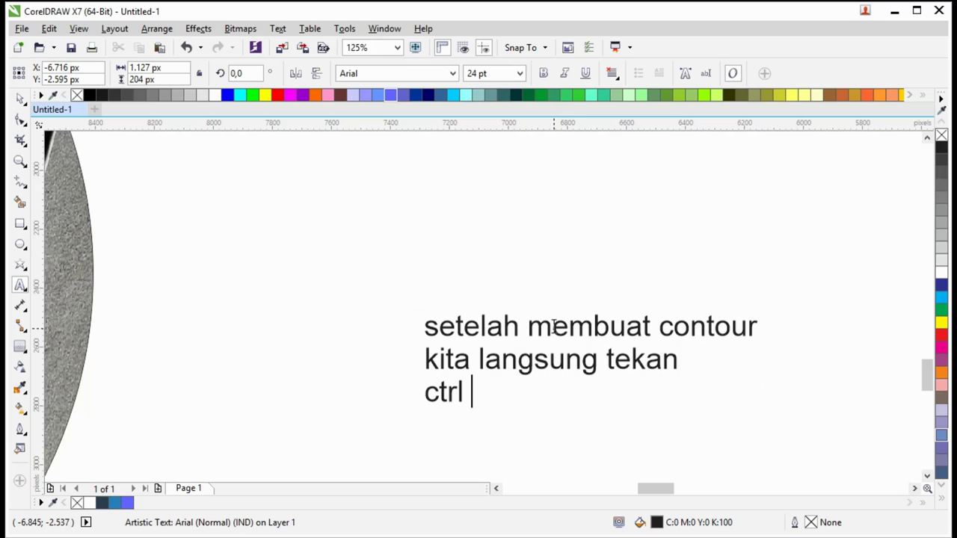
pyautogui.write('+ q, ctrl + k , ct')
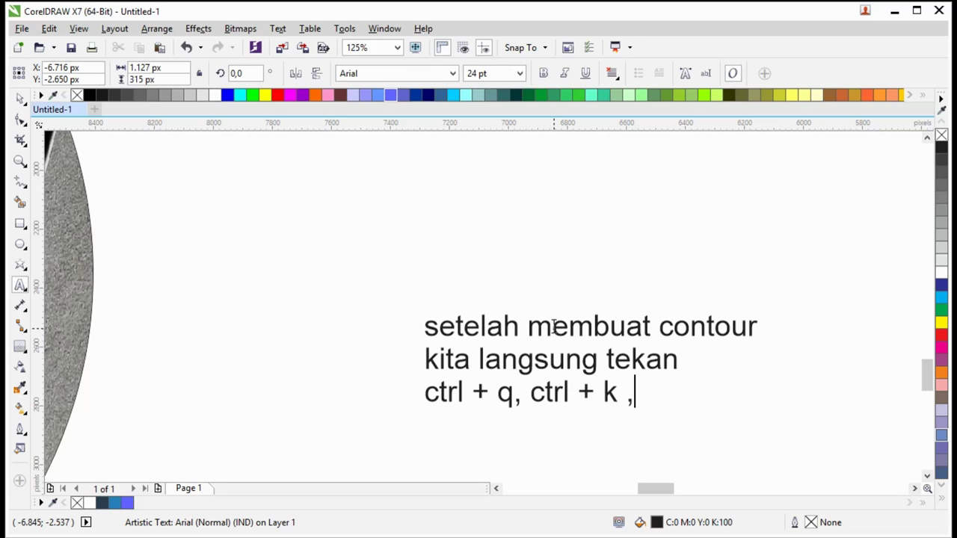
pyautogui.write('rl +u')
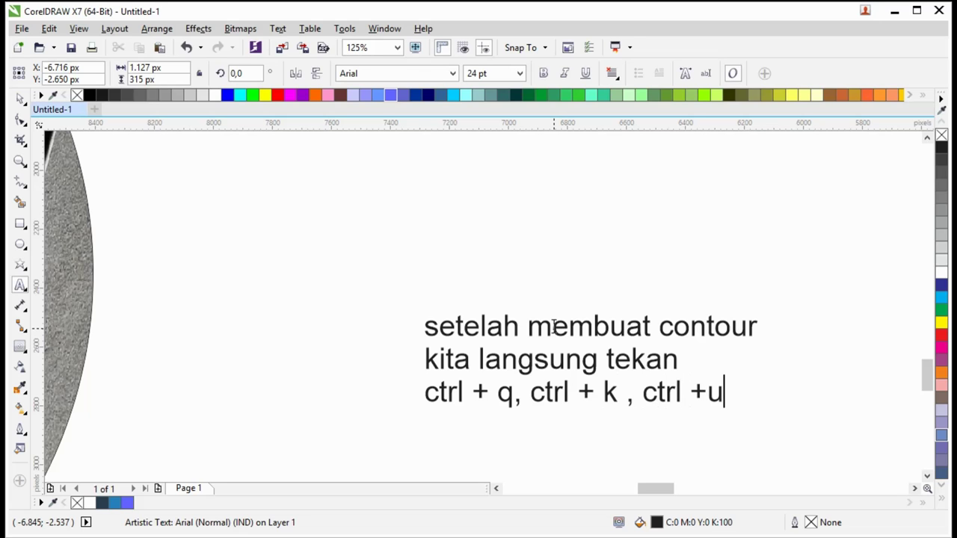
pyautogui.click(21, 99)
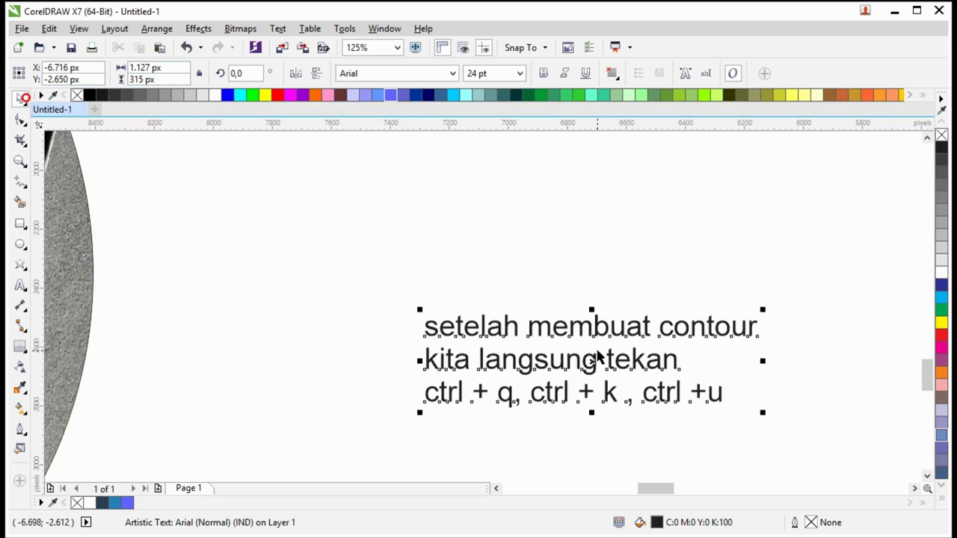
pyautogui.scroll(-2, 599, 351)
pyautogui.click(535, 308)
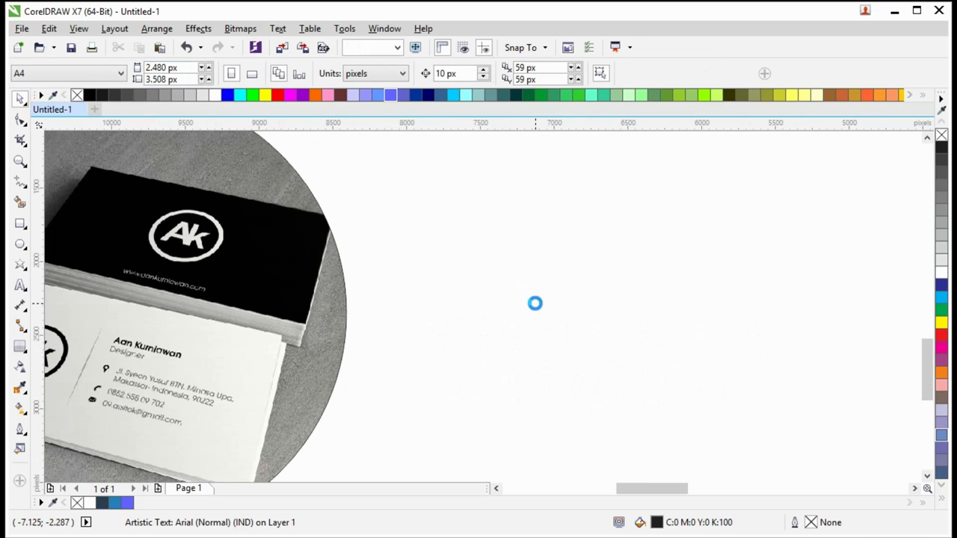
# - Add a white outward contour ring around the business-card photo circle
pyautogui.scroll(-2, 557, 319)
pyautogui.scroll(-2, 553, 314)
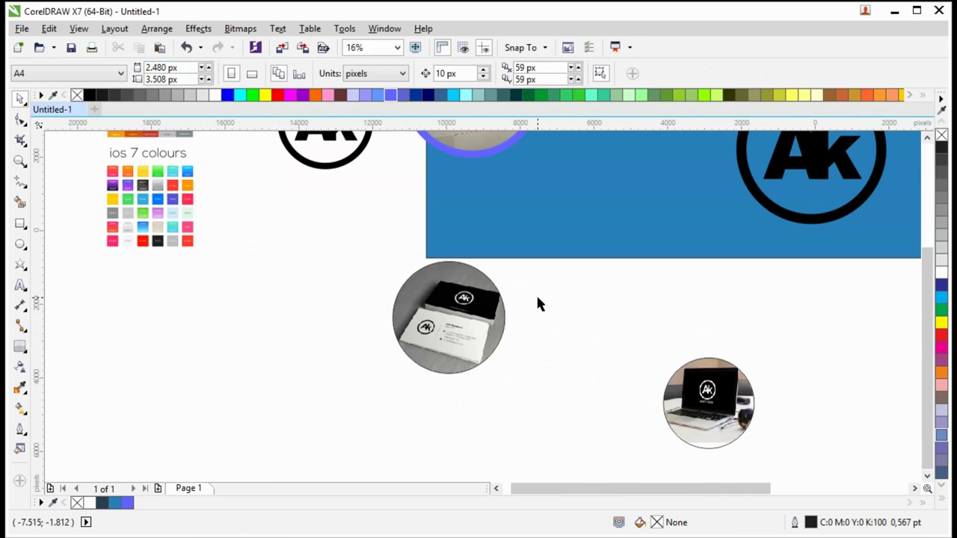
pyautogui.click(489, 296)
pyautogui.click(20, 346)
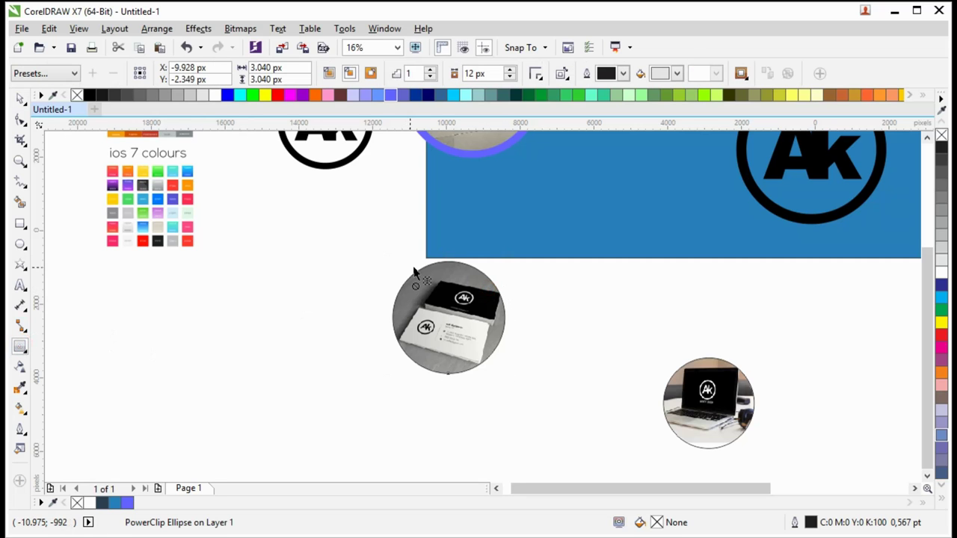
pyautogui.moveTo(410, 265); pyautogui.dragTo(408, 258)
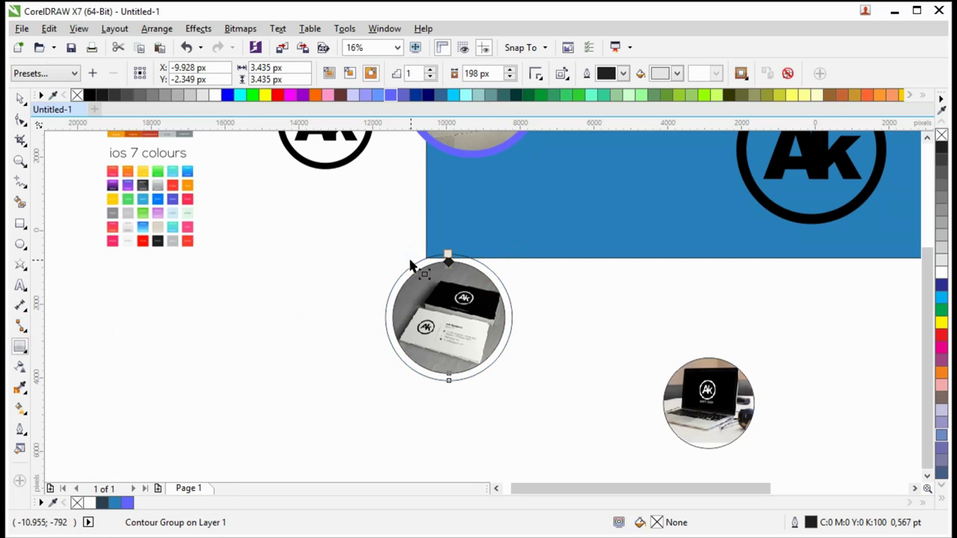
# - Move the ringed business-card circle onto the banner's lower edge
pyautogui.click(20, 99)
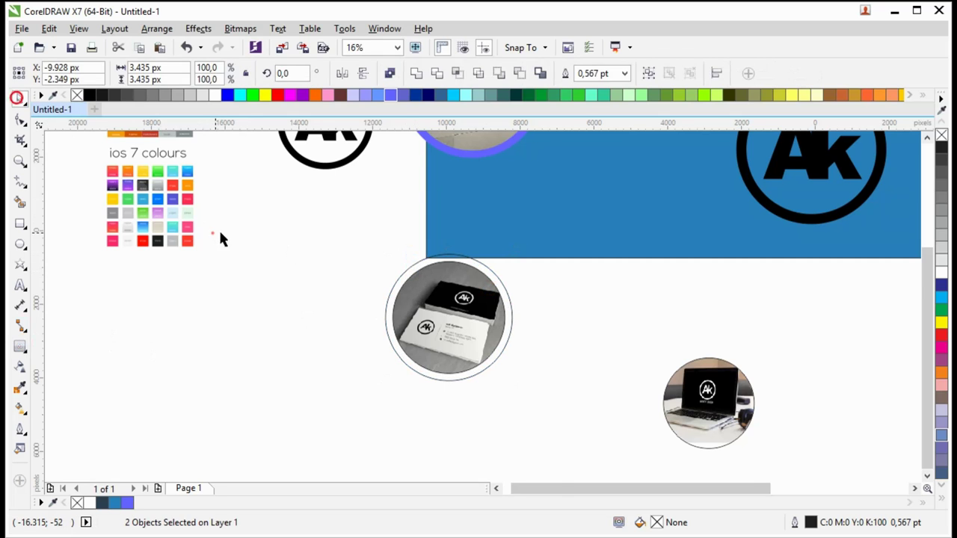
pyautogui.scroll(1, 217, 232)
pyautogui.click(498, 254)
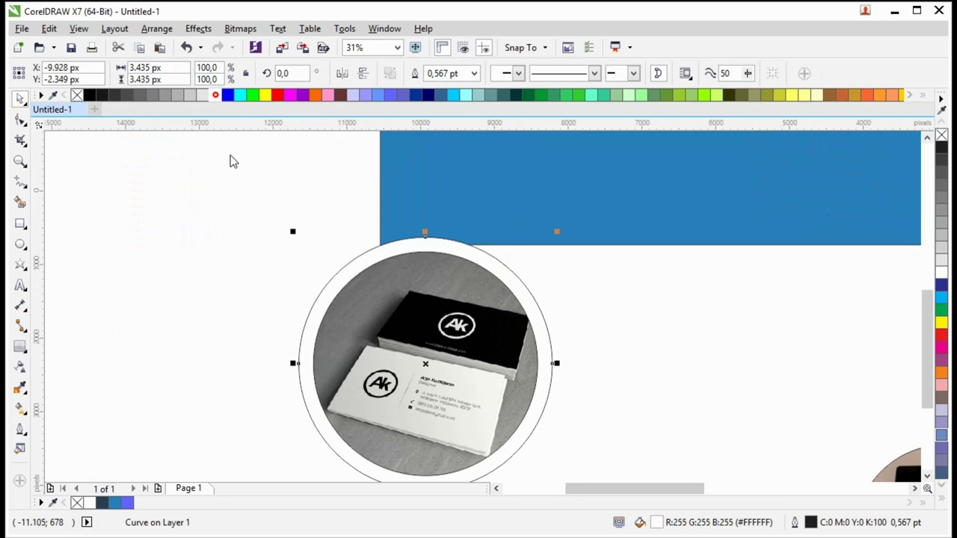
pyautogui.scroll(-1, 241, 218)
pyautogui.moveTo(241, 217); pyautogui.dragTo(442, 384)
pyautogui.moveTo(366, 345)
pyautogui.mouseDown()
pyautogui.moveTo(448, 237)
pyautogui.moveTo(450, 220)
pyautogui.moveTo(477, 249)
pyautogui.mouseUp()
pyautogui.scroll(-1, 471, 290)
pyautogui.scroll(1, 466, 217)
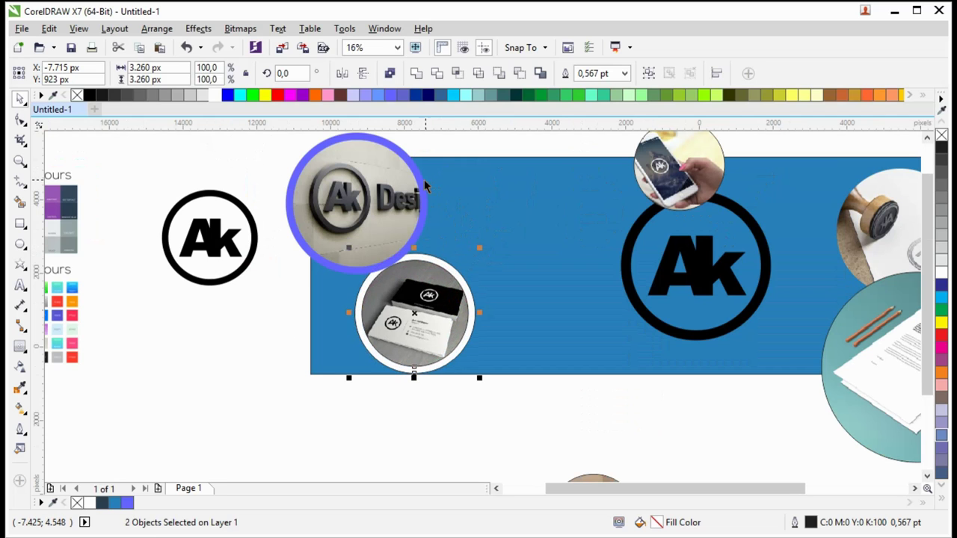
# - Turn the 3D-sign photo's purple ring white and remove its circles' outlines
pyautogui.click(424, 186)
pyautogui.click(214, 98)
pyautogui.click(263, 323)
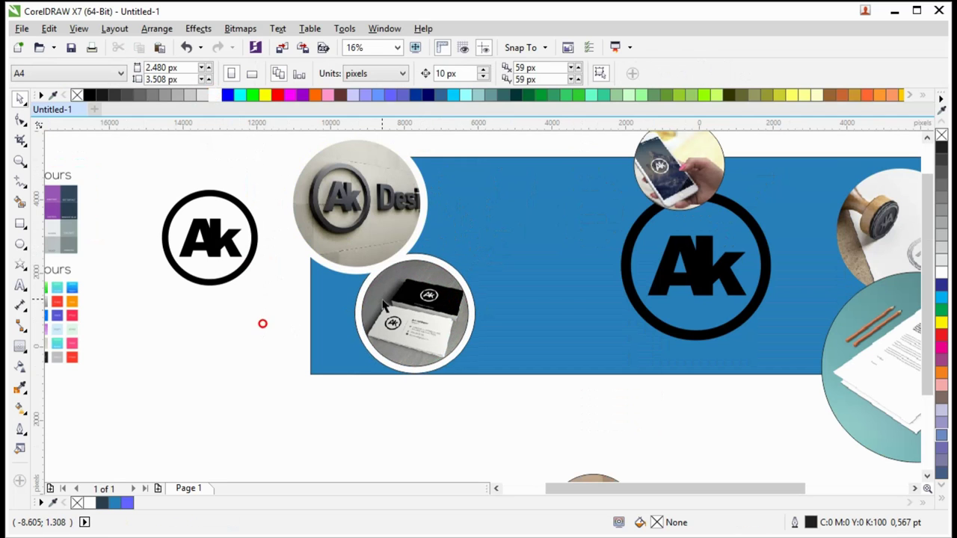
pyautogui.scroll(-1, 397, 304)
pyautogui.moveTo(371, 241); pyautogui.dragTo(329, 210)
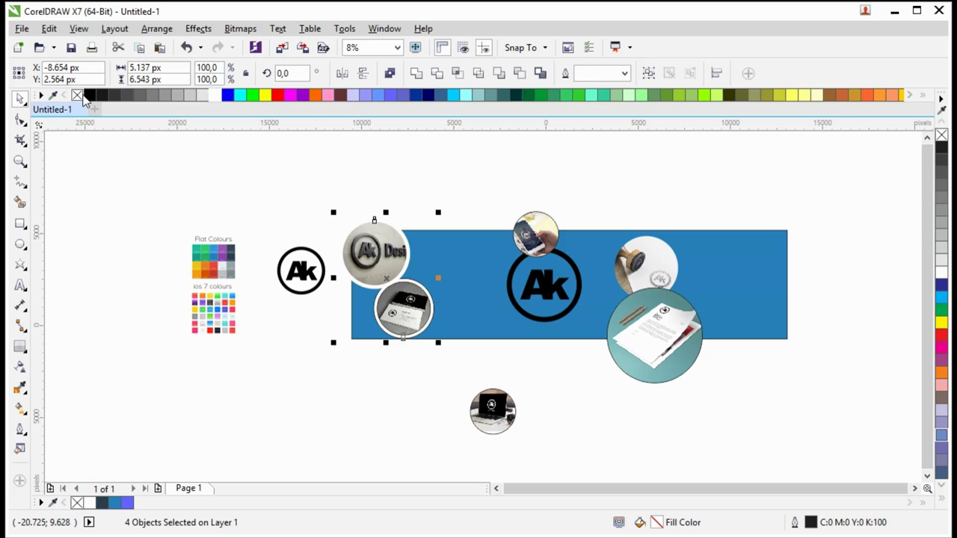
pyautogui.rightClick(79, 96)
pyautogui.click(433, 184)
# - Spread the phone, stamp, laptop and letterhead photo circles across the banner
pyautogui.scroll(1, 516, 253)
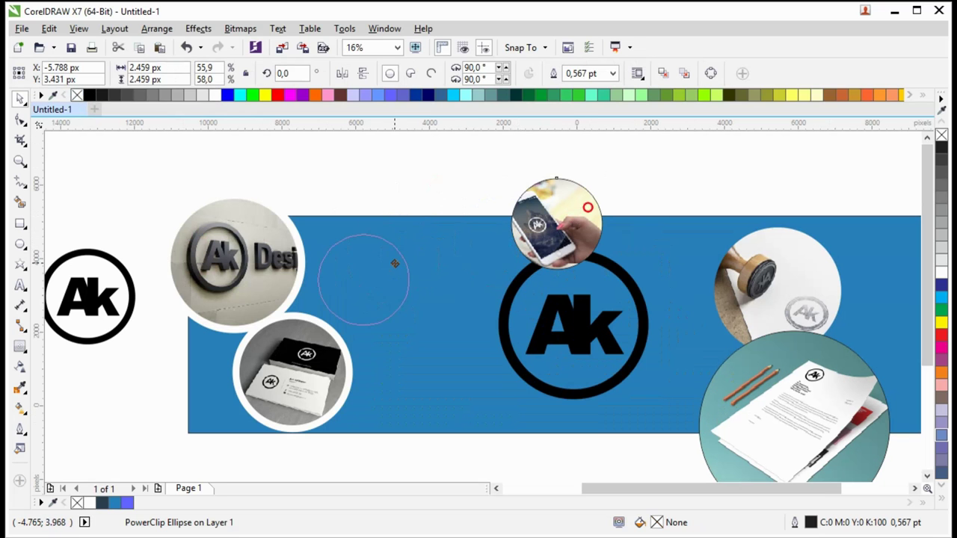
pyautogui.moveTo(571, 219); pyautogui.dragTo(403, 266)
pyautogui.moveTo(531, 340); pyautogui.dragTo(435, 383)
pyautogui.scroll(-1, 448, 243)
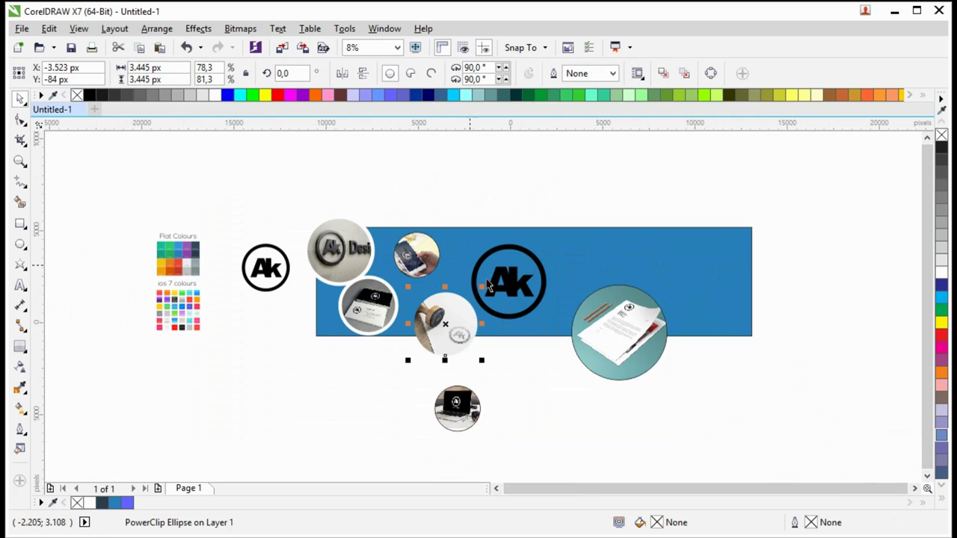
pyautogui.moveTo(451, 426); pyautogui.dragTo(703, 268)
pyautogui.moveTo(613, 340); pyautogui.dragTo(719, 318)
pyautogui.moveTo(687, 250)
pyautogui.mouseDown()
pyautogui.moveTo(652, 245)
pyautogui.moveTo(656, 232)
pyautogui.mouseUp()
pyautogui.moveTo(428, 325); pyautogui.dragTo(608, 288)
pyautogui.click(543, 184)
# - Shrink the black Ak logo and move it off the banner to the left
pyautogui.scroll(1, 542, 184)
pyautogui.click(572, 250)
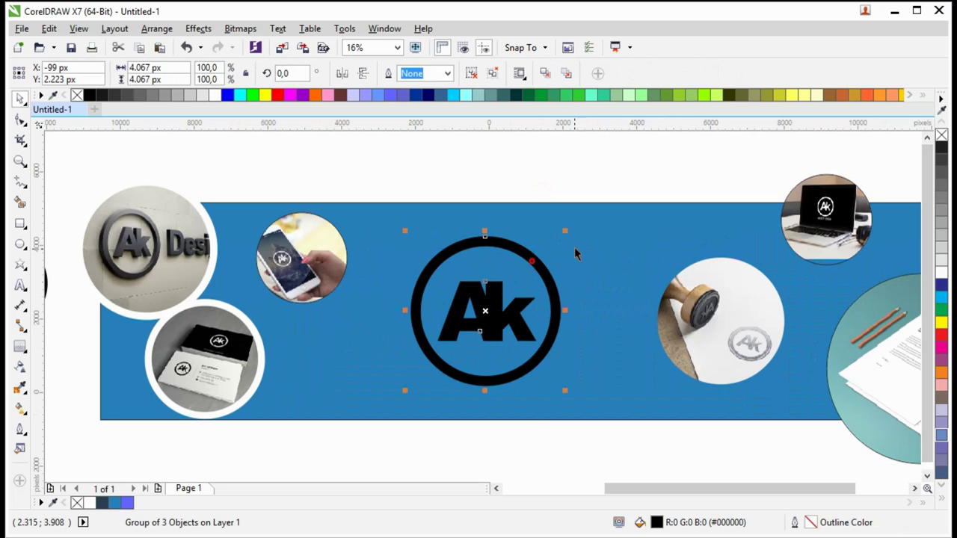
pyautogui.click(560, 236)
pyautogui.click(548, 275)
pyautogui.moveTo(564, 231); pyautogui.dragTo(504, 291)
pyautogui.moveTo(468, 343)
pyautogui.mouseDown()
pyautogui.moveTo(531, 336)
pyautogui.moveTo(447, 285)
pyautogui.mouseUp()
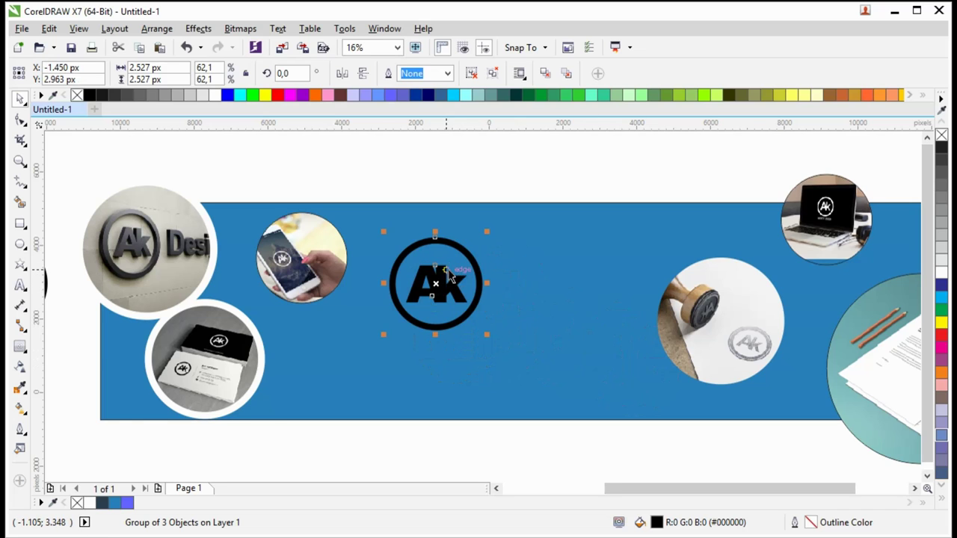
pyautogui.scroll(-1, 456, 271)
pyautogui.press('F8')
pyautogui.scroll(1, 416, 266)
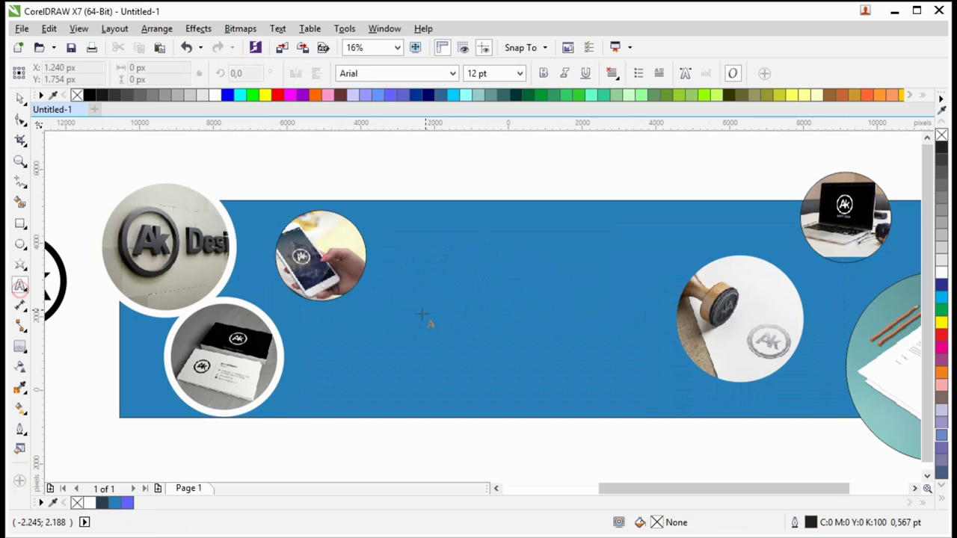
# - Type the slogan 'SOLUTION FOR YOUR DESIGN' on the banner, removing the extra E
pyautogui.click(414, 320)
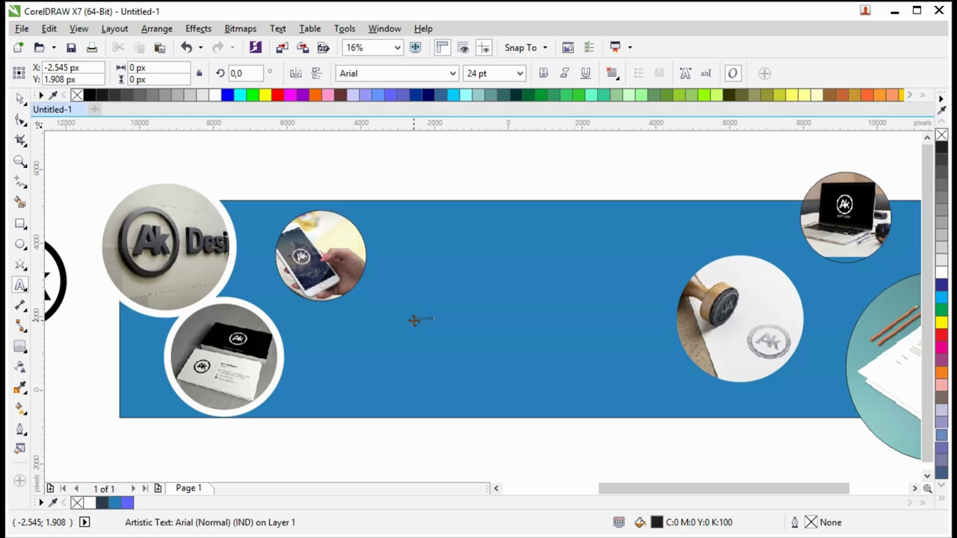
pyautogui.write('Stu')
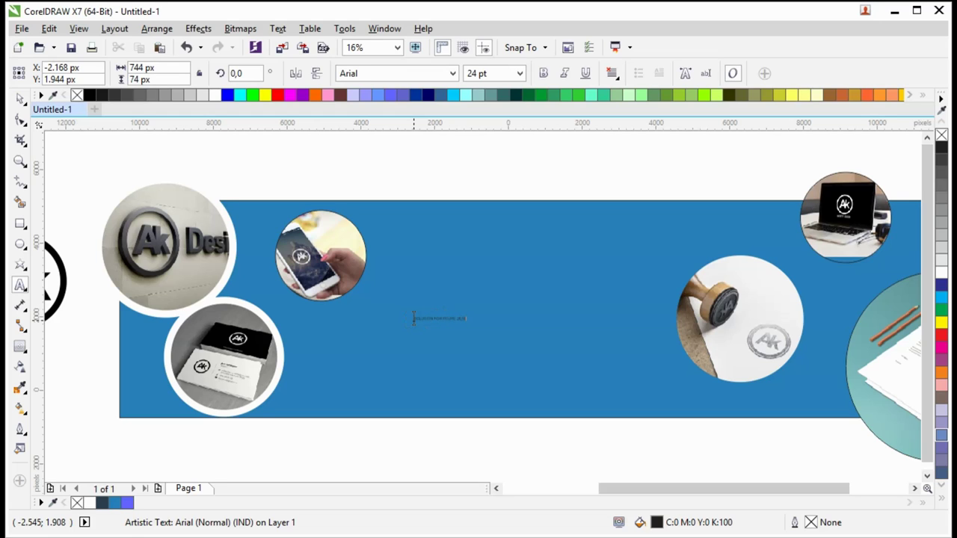
pyautogui.scroll(2, 433, 329)
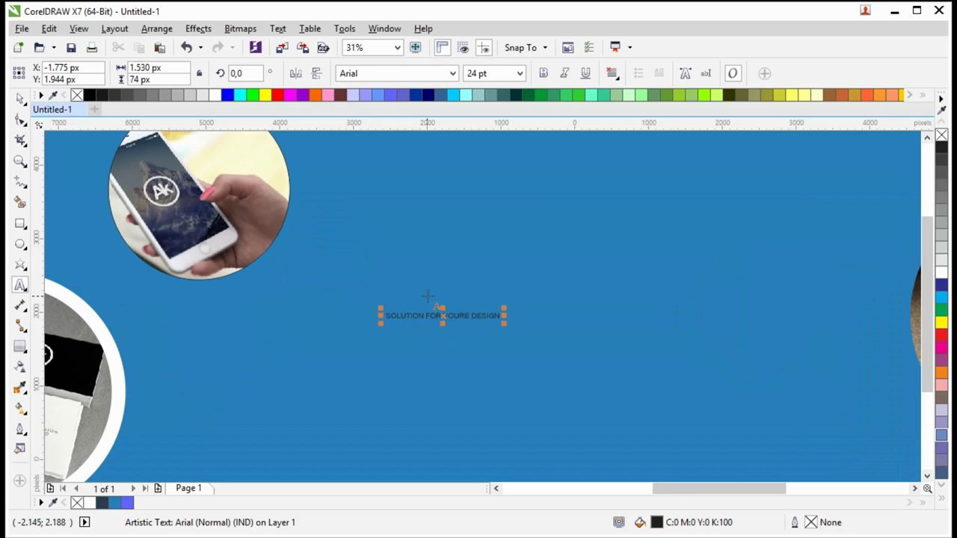
pyautogui.scroll(2, 416, 297)
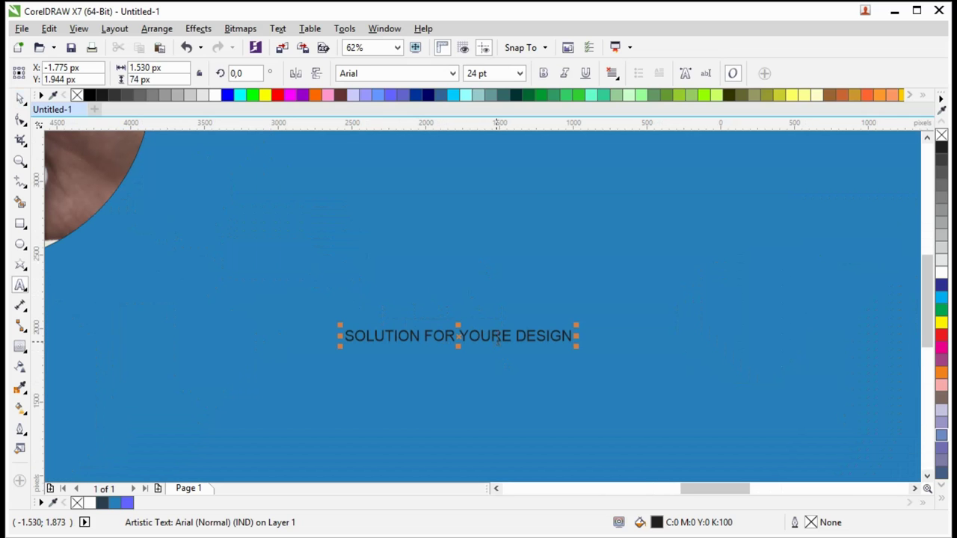
pyautogui.press('Delete')
pyautogui.hotkey('ctrl', 'space')
# - Enlarge the slogan, set it in Arial MT Black, and place it across the banner's lower middle
pyautogui.scroll(-2, 362, 333)
pyautogui.scroll(-4, 446, 327)
pyautogui.moveTo(454, 340); pyautogui.dragTo(533, 326)
pyautogui.scroll(1, 533, 323)
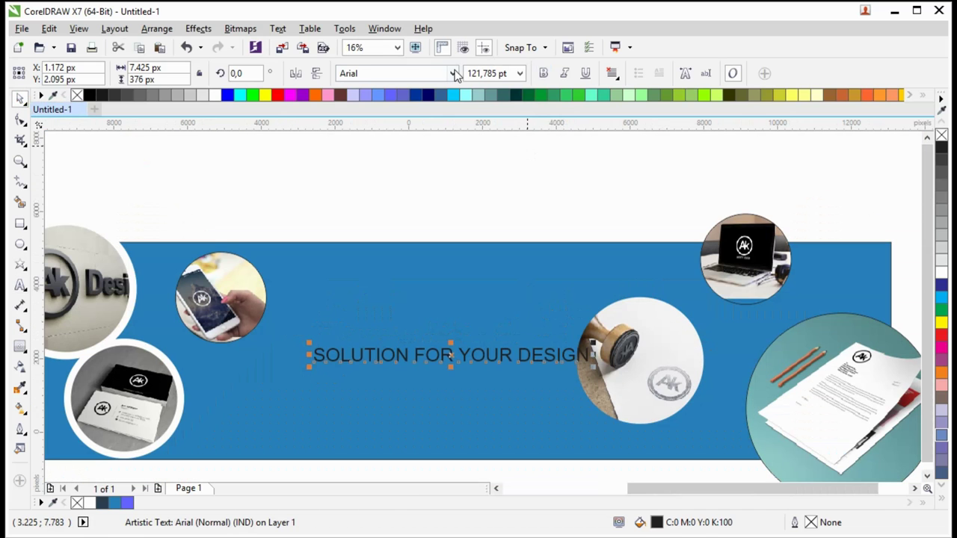
pyautogui.write('Arial Black')
pyautogui.click(454, 139)
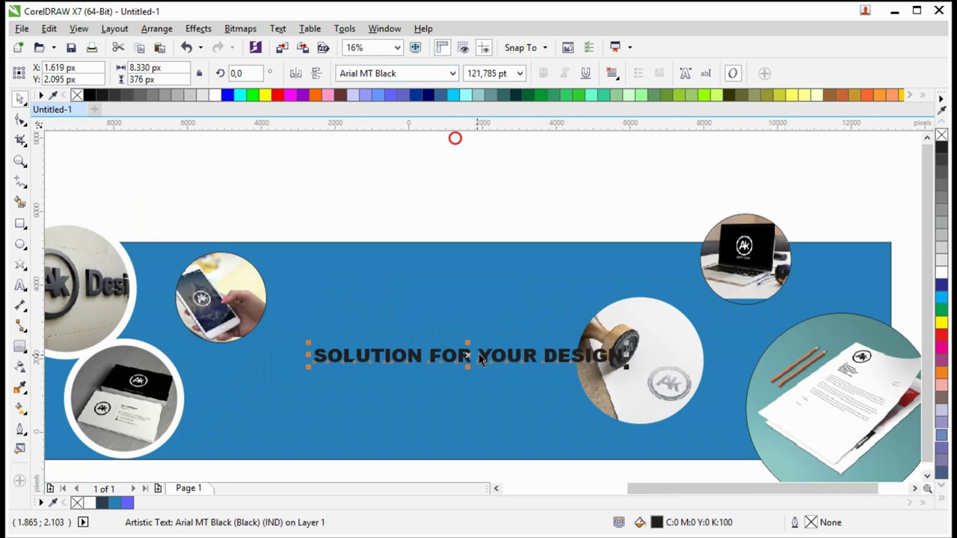
pyautogui.moveTo(478, 351)
pyautogui.mouseDown()
pyautogui.moveTo(454, 317)
pyautogui.moveTo(450, 394)
pyautogui.moveTo(451, 386)
pyautogui.mouseUp()
pyautogui.click(671, 332)
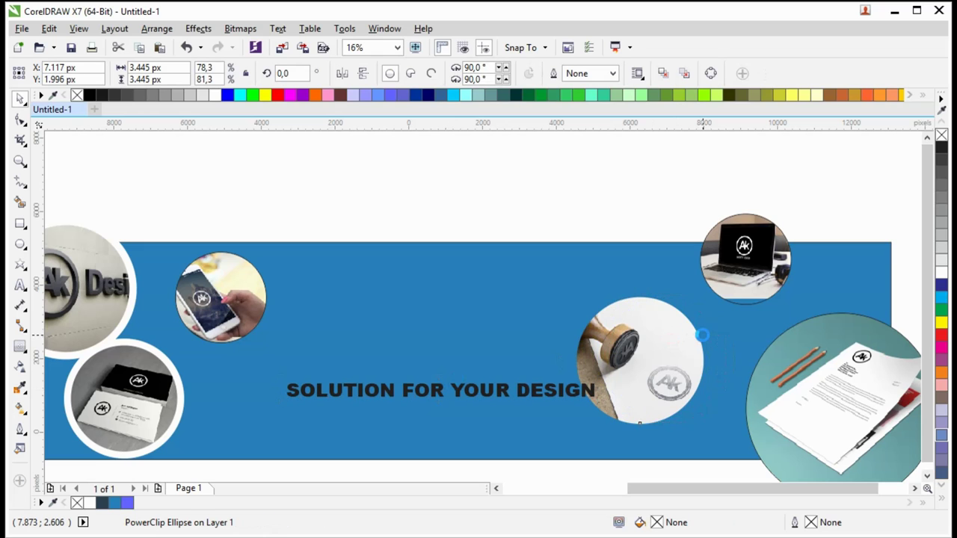
# - Add contour rings around the phone, stamp, laptop and letterhead photo circles
pyautogui.moveTo(702, 340); pyautogui.dragTo(703, 336)
pyautogui.click(20, 346)
pyautogui.moveTo(216, 282); pyautogui.dragTo(233, 255)
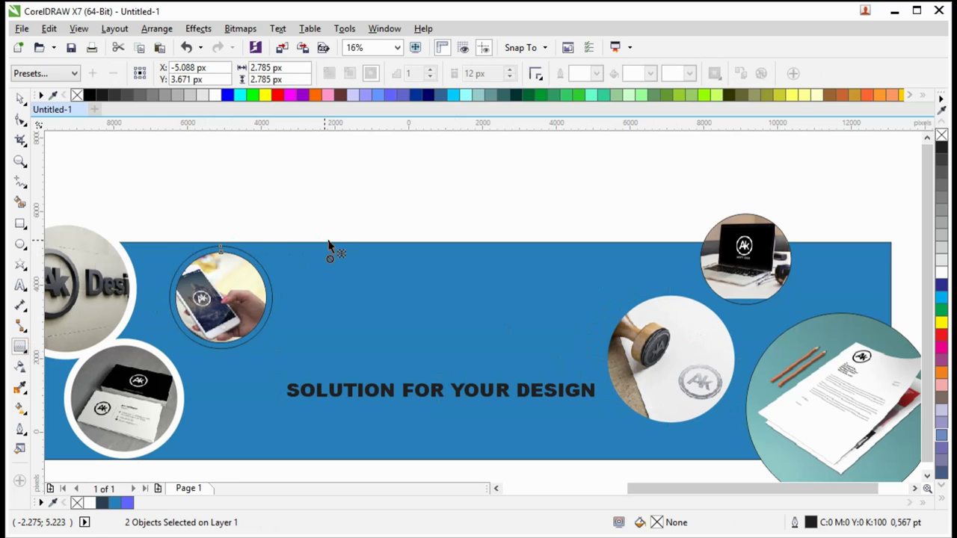
pyautogui.moveTo(660, 311); pyautogui.dragTo(687, 290)
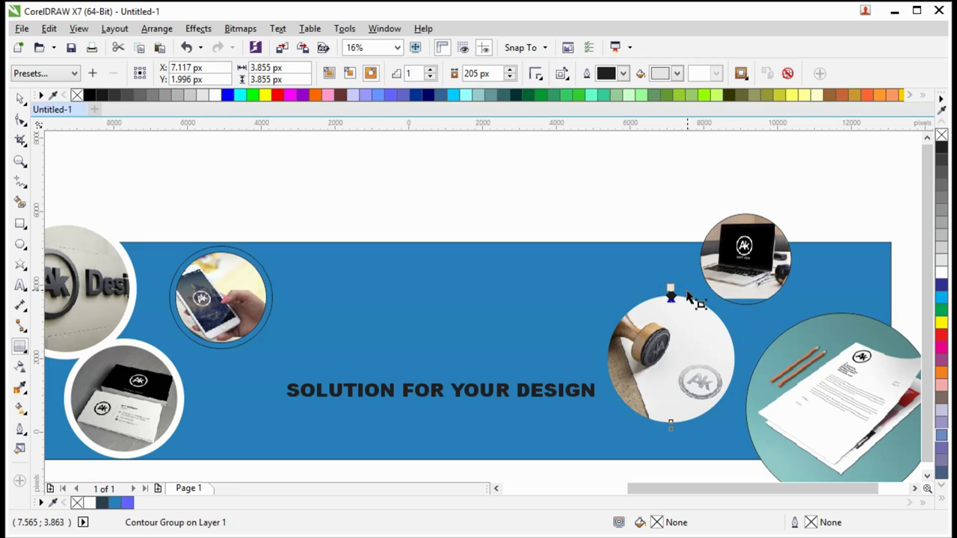
pyautogui.click(735, 234)
pyautogui.moveTo(735, 234); pyautogui.dragTo(743, 208)
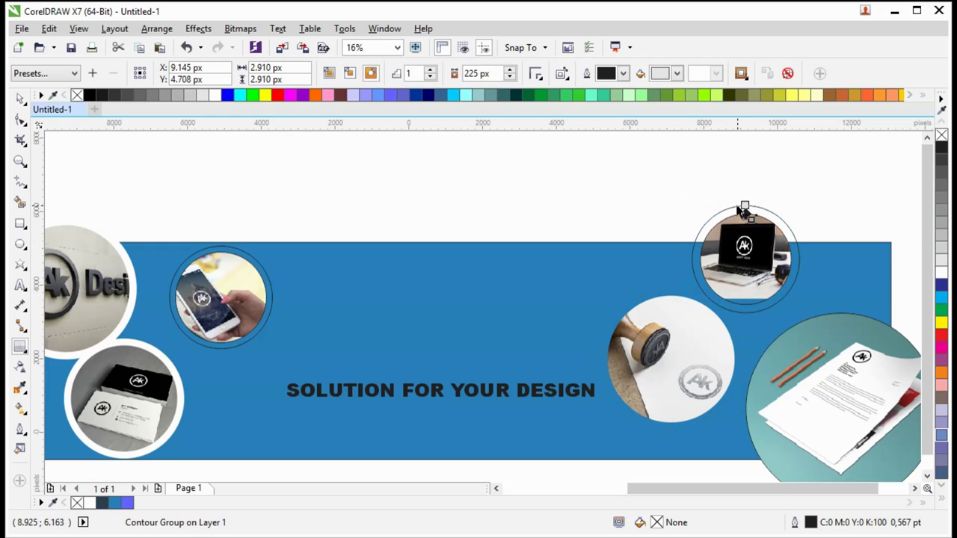
pyautogui.moveTo(827, 355); pyautogui.dragTo(839, 302)
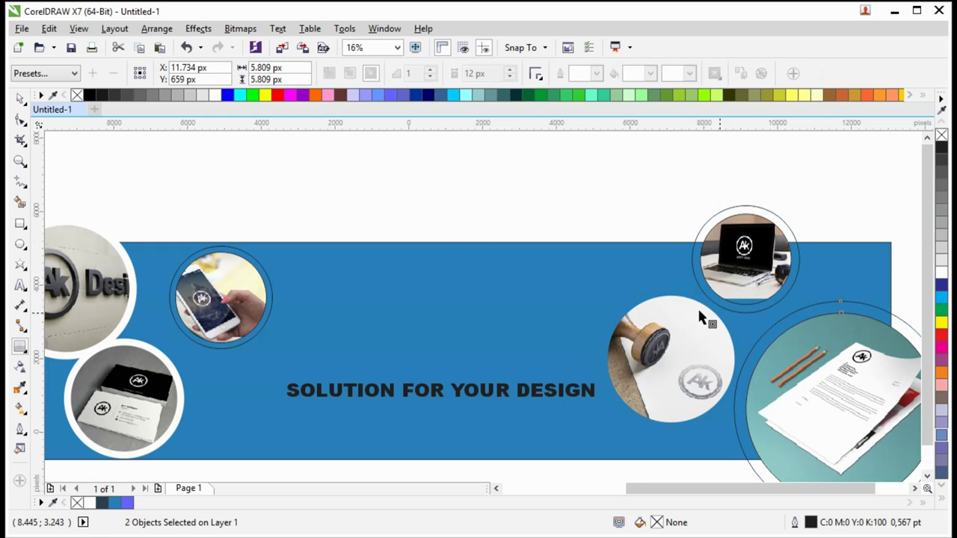
# - Fill the contour rings of the phone, laptop and letterhead circles white
pyautogui.click(19, 97)
pyautogui.click(175, 133)
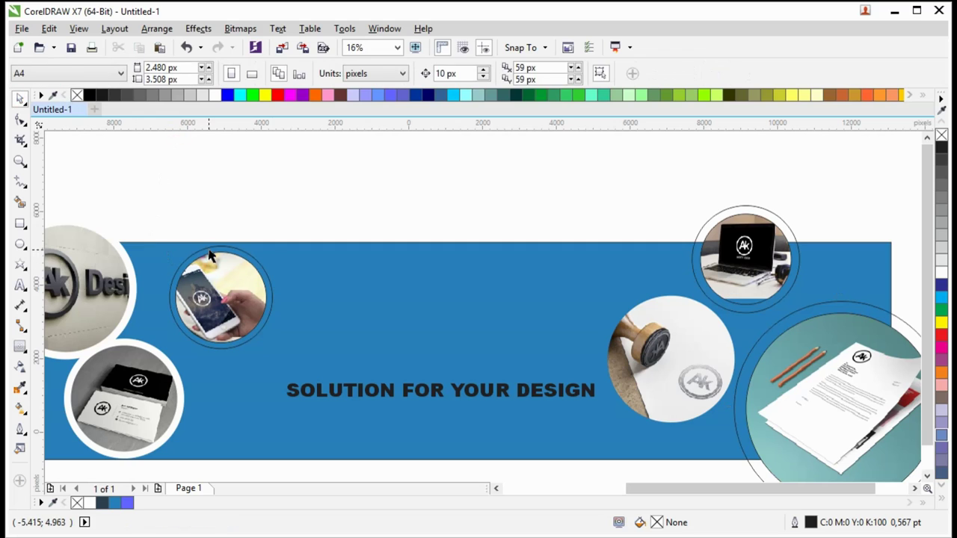
pyautogui.click(209, 246)
pyautogui.keyDown('shift'); pyautogui.click(687, 292); pyautogui.keyUp('shift')
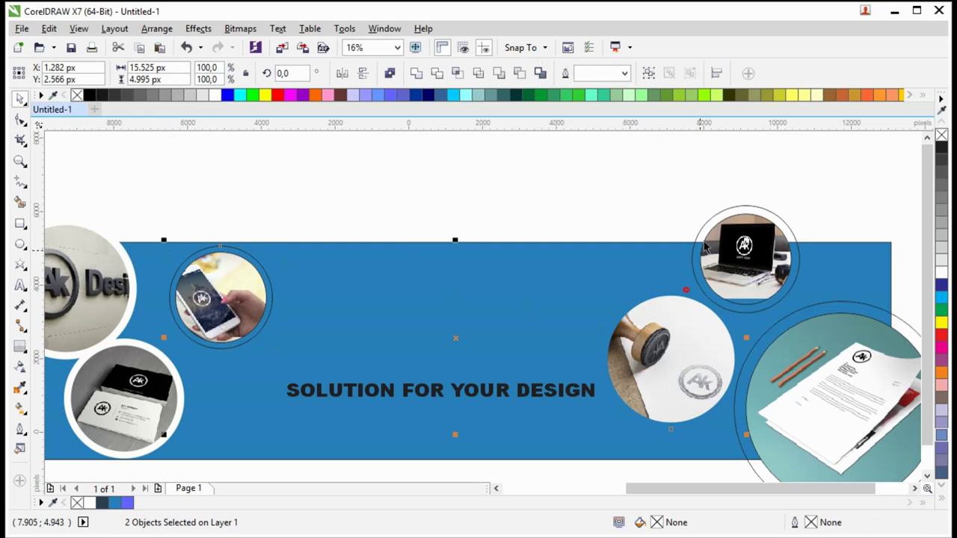
pyautogui.click(725, 213)
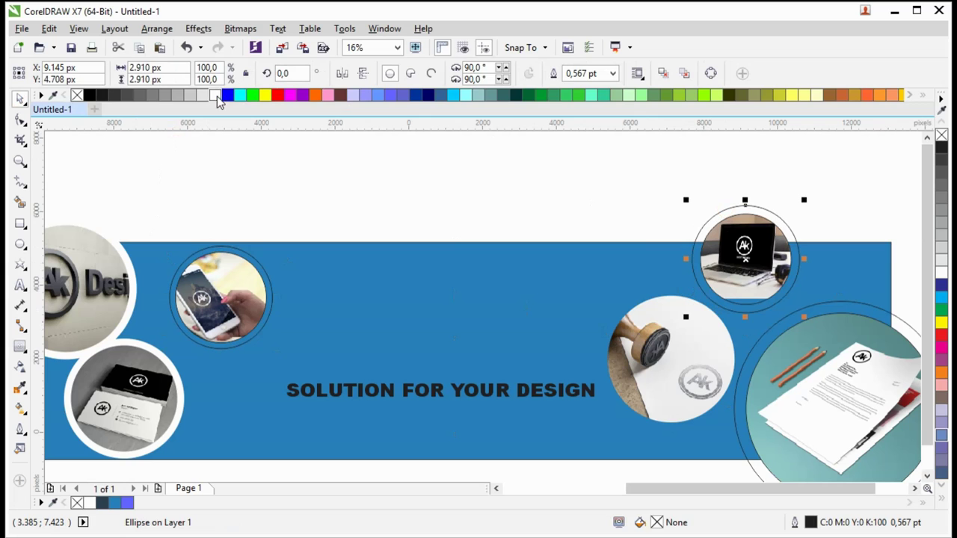
pyautogui.click(216, 95)
pyautogui.click(887, 321)
# - Fill the backing circles behind the paper and stamp photos white
pyautogui.click(212, 95)
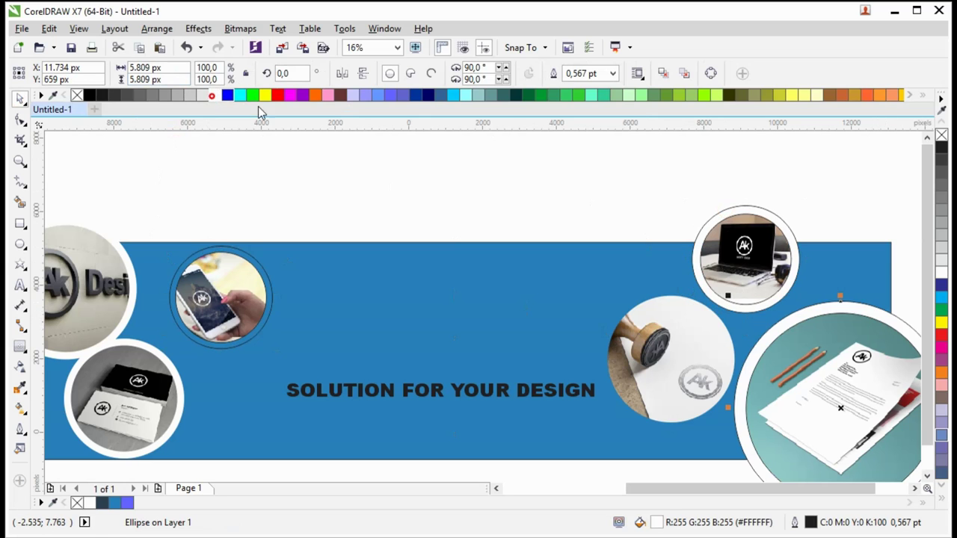
pyautogui.click(684, 299)
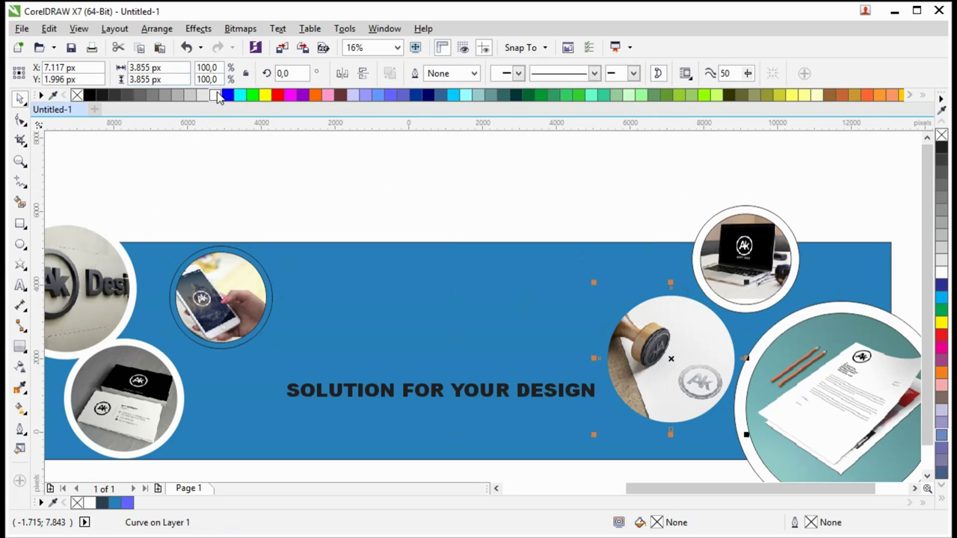
pyautogui.click(216, 95)
pyautogui.click(560, 201)
pyautogui.scroll(-2, 565, 198)
pyautogui.moveTo(561, 164); pyautogui.dragTo(647, 331)
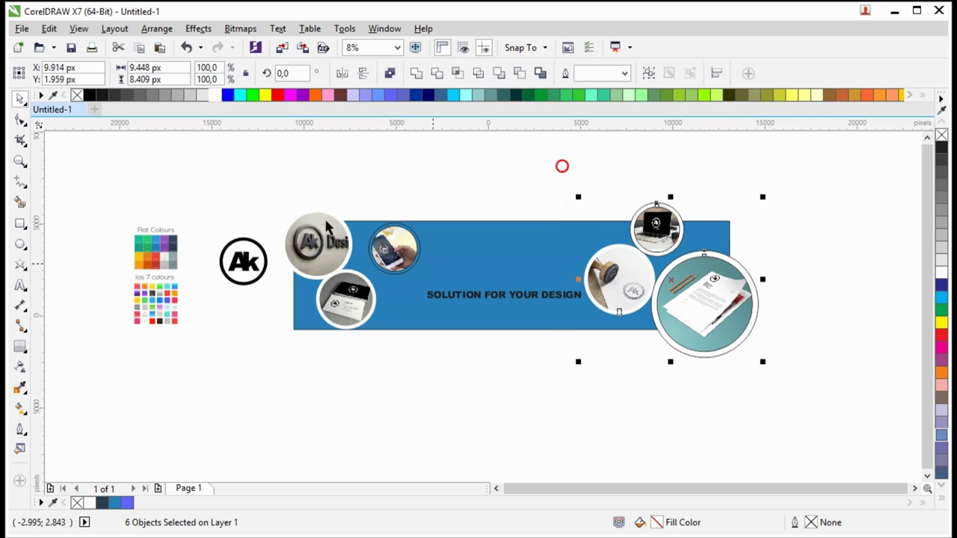
# - Fill the ellipse behind the phone photo white
pyautogui.click(588, 171)
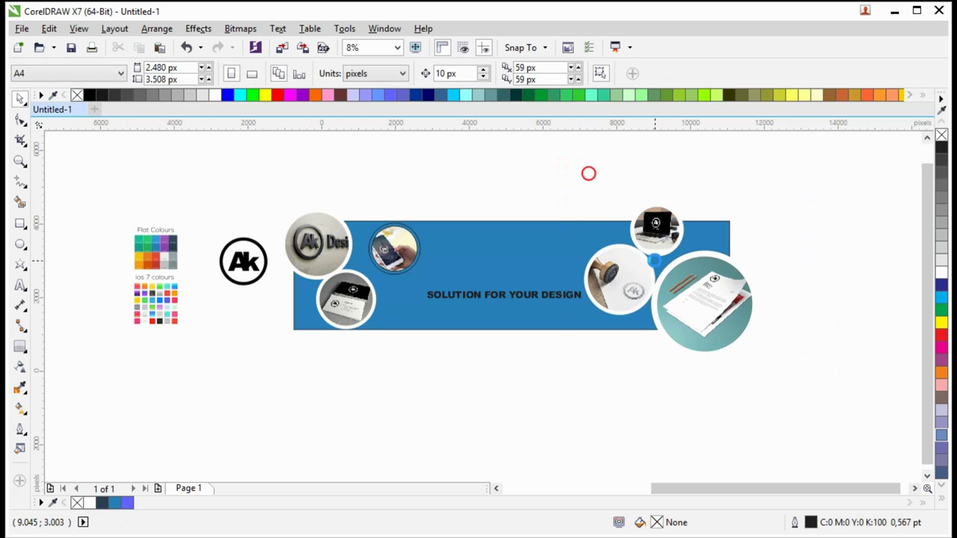
pyautogui.scroll(2, 637, 257)
pyautogui.click(637, 258)
pyautogui.keyDown('shift'); pyautogui.click(623, 299); pyautogui.keyUp('shift')
pyautogui.scroll(2, 630, 250)
pyautogui.scroll(2, 643, 248)
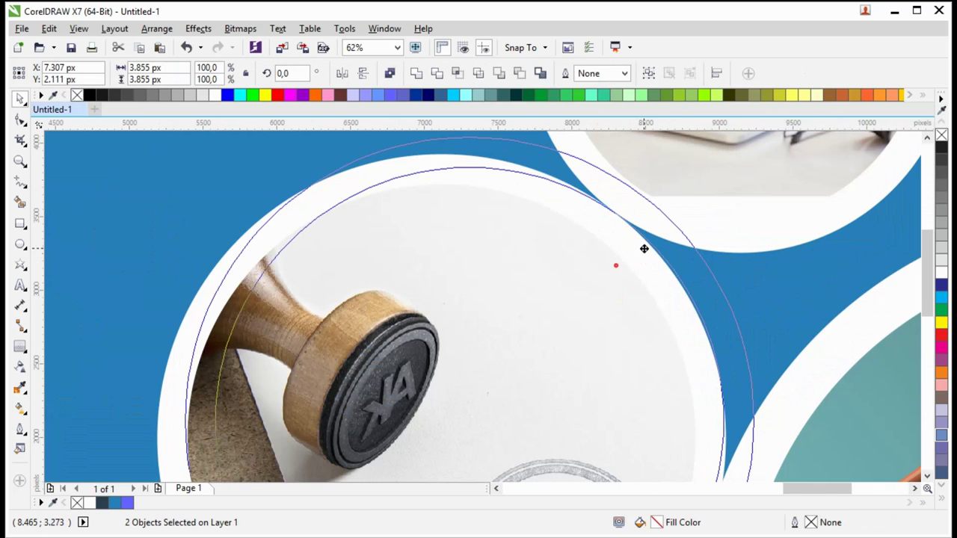
pyautogui.scroll(-6, 647, 248)
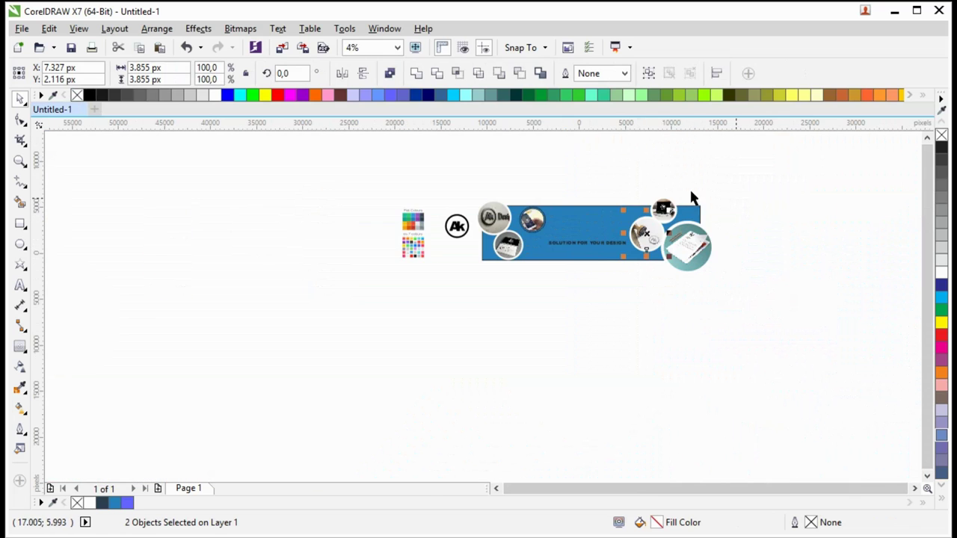
pyautogui.scroll(2, 352, 248)
pyautogui.click(439, 211)
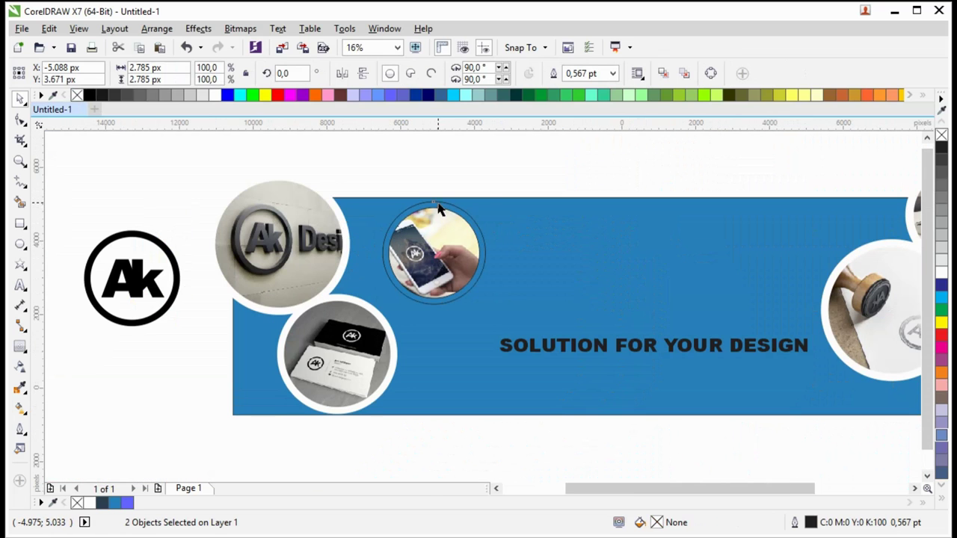
pyautogui.click(216, 96)
# - Move the white-ringed phone photo left against the left-hand photos
pyautogui.moveTo(359, 155); pyautogui.dragTo(570, 387)
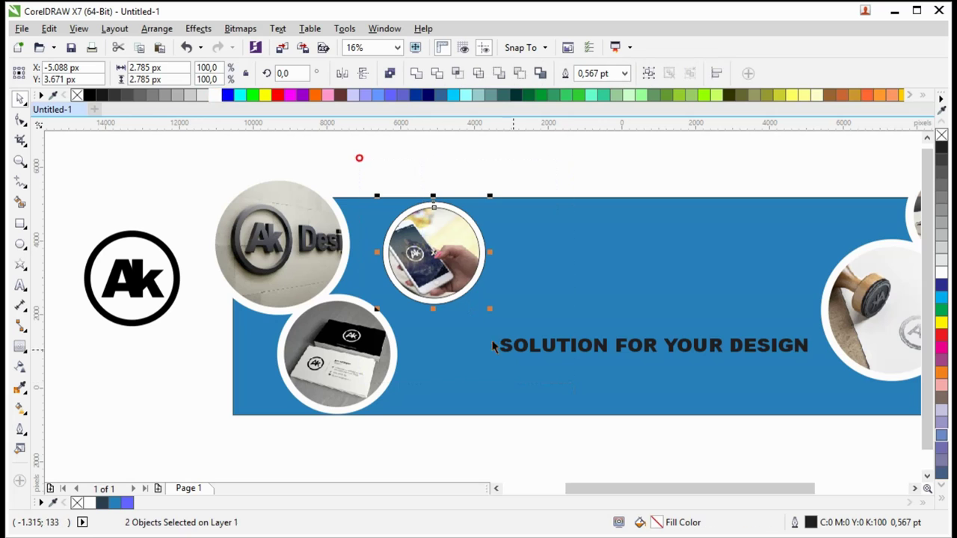
pyautogui.scroll(2, 451, 237)
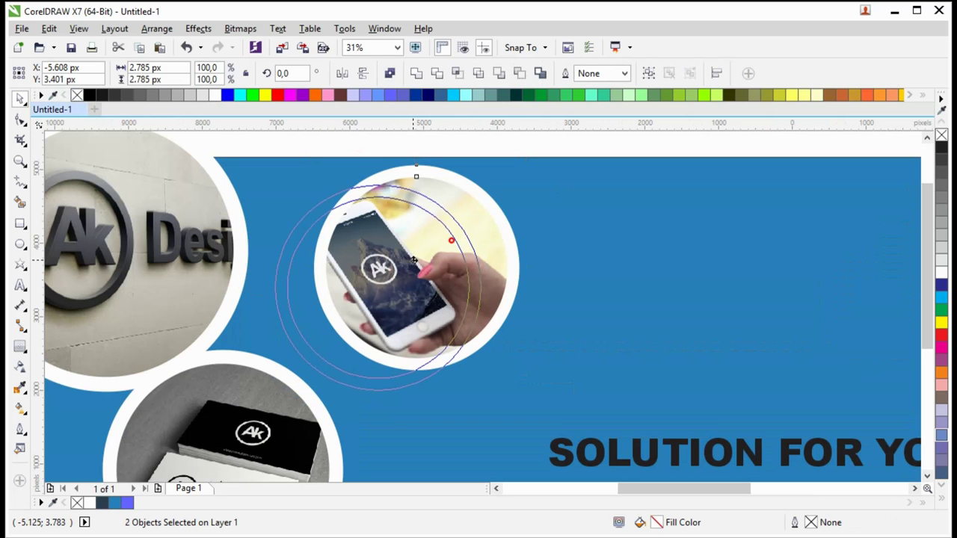
pyautogui.moveTo(451, 238); pyautogui.dragTo(369, 263)
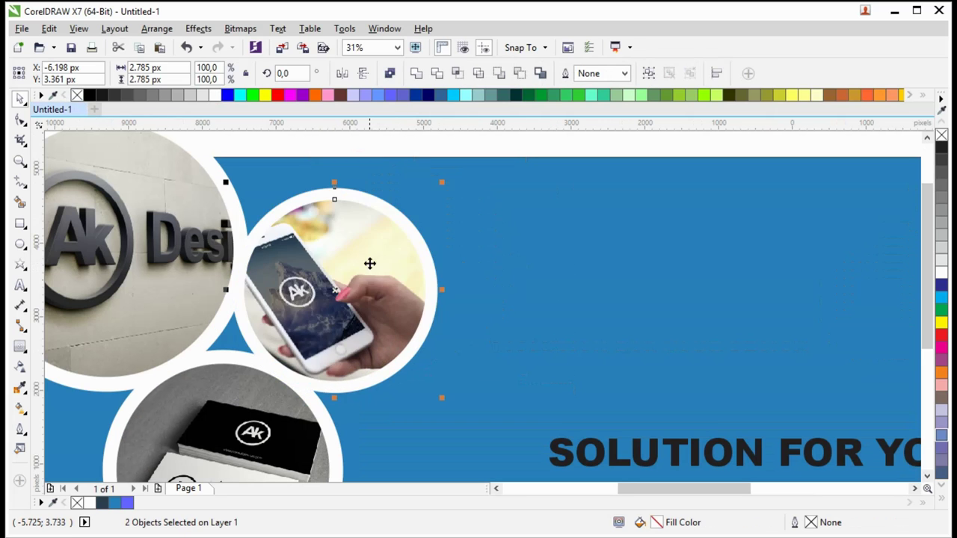
pyautogui.scroll(-4, 431, 271)
pyautogui.click(465, 187)
# - Lower the slogan and place an enlarged Ak logo copy centred above it
pyautogui.moveTo(485, 292); pyautogui.dragTo(472, 303)
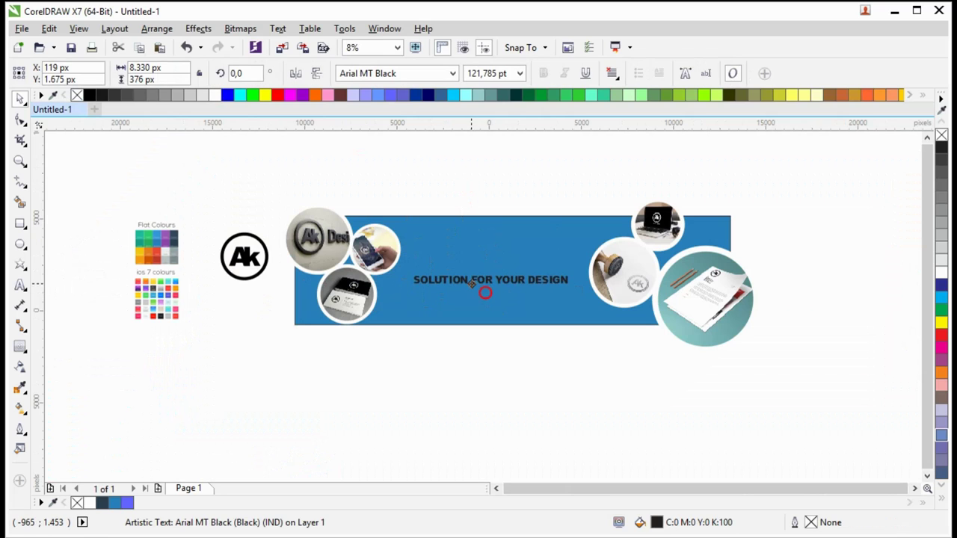
pyautogui.moveTo(203, 192)
pyautogui.mouseDown()
pyautogui.moveTo(271, 277)
pyautogui.moveTo(475, 251)
pyautogui.mouseUp()
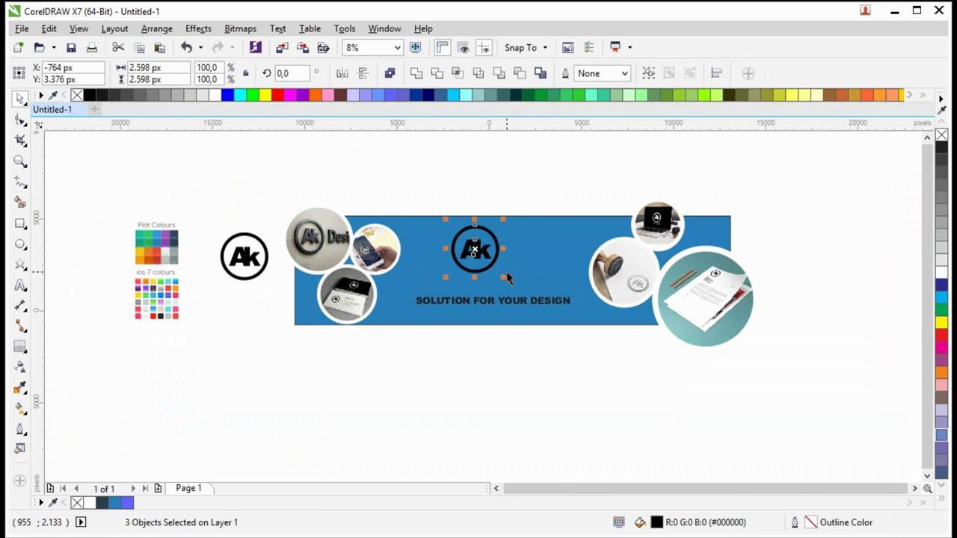
pyautogui.moveTo(505, 280); pyautogui.dragTo(513, 286)
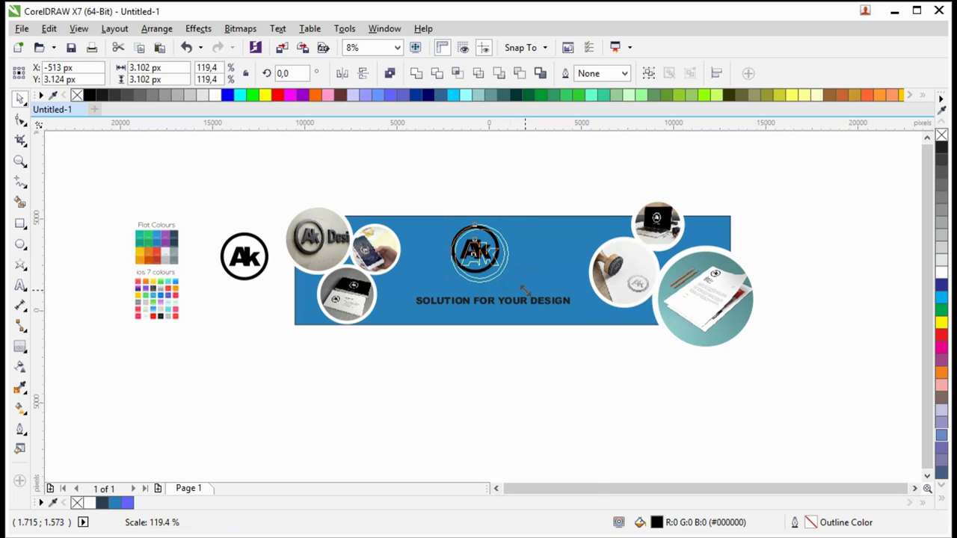
pyautogui.scroll(1, 479, 252)
pyautogui.moveTo(478, 252); pyautogui.dragTo(499, 274)
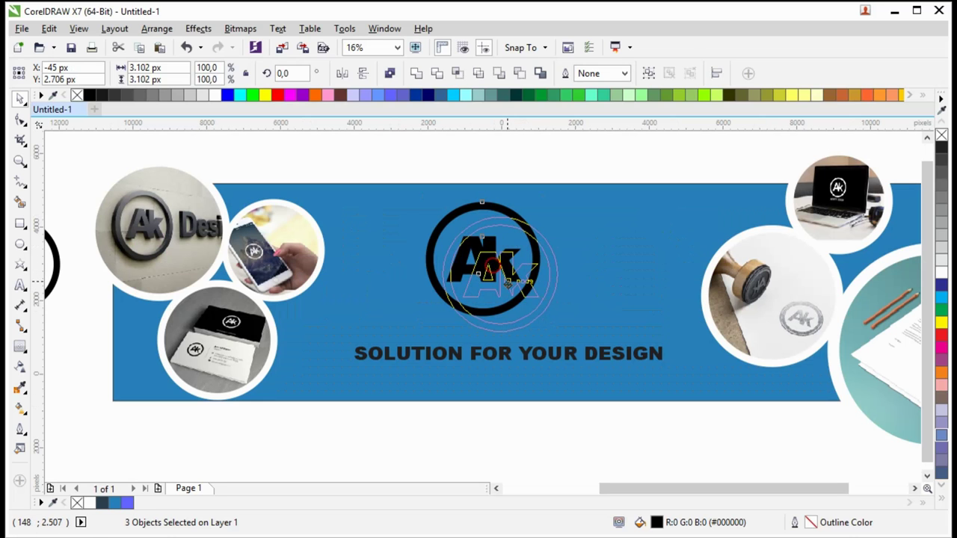
pyautogui.click(459, 145)
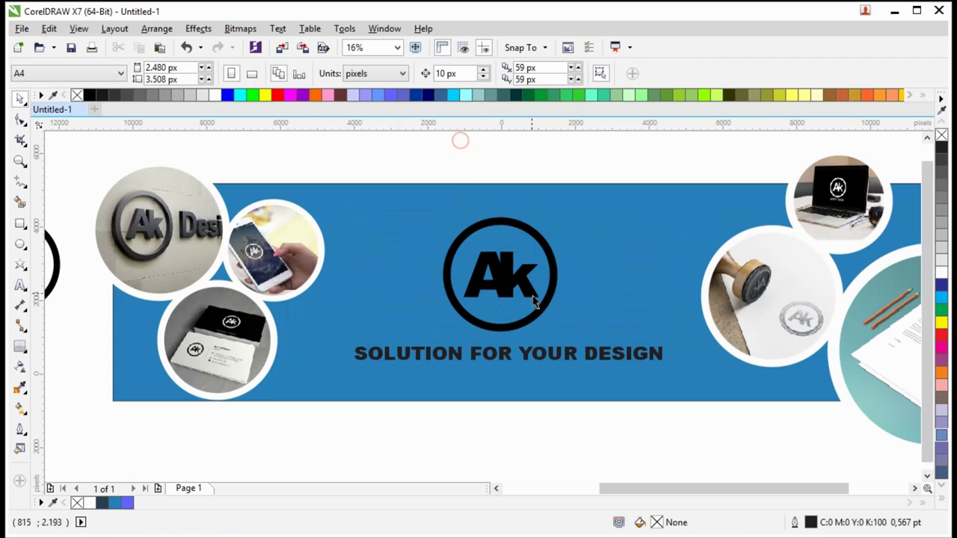
# - Duplicate the slogan below itself and retype it as 'Logo, business card, stamp, app logo, wall design.'
pyautogui.moveTo(498, 359); pyautogui.dragTo(502, 393)
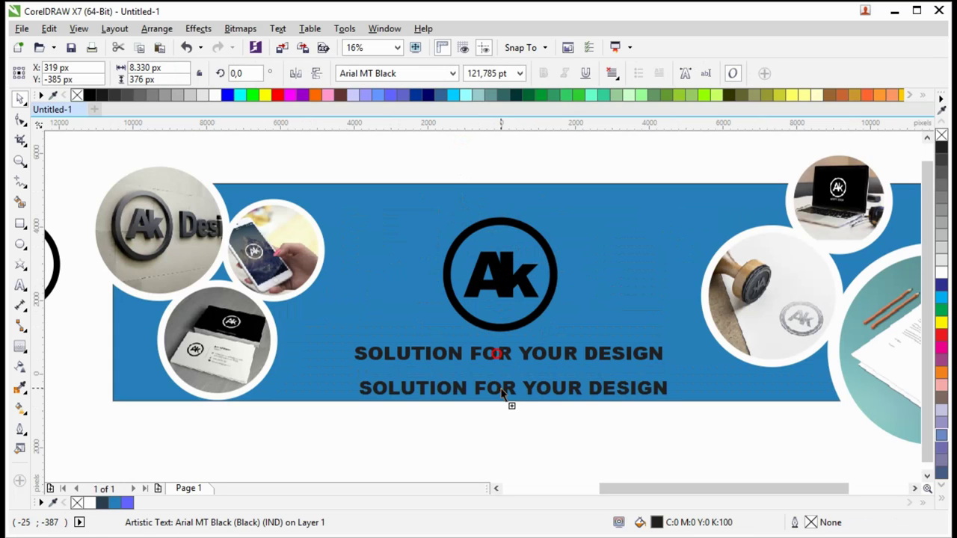
pyautogui.tripleClick(500, 389)
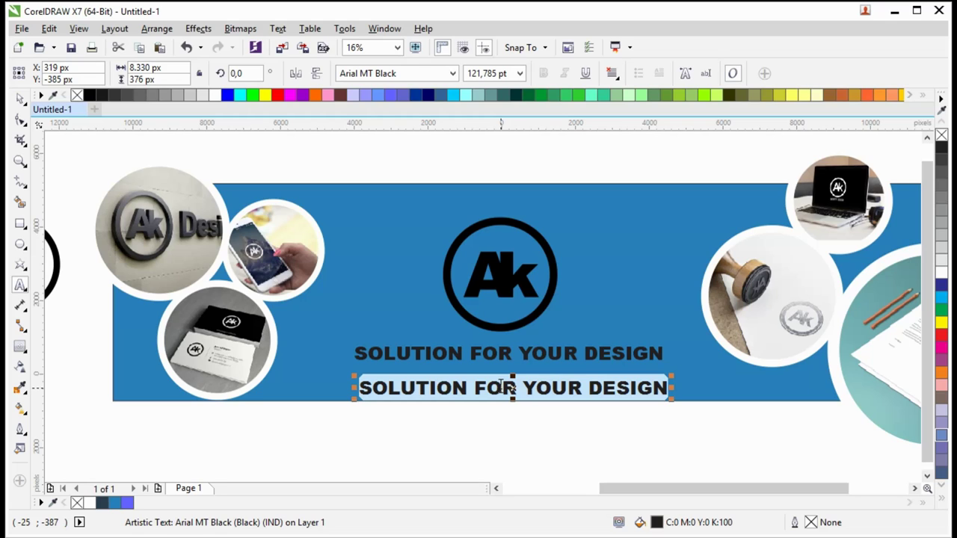
pyautogui.press('BackSpace')
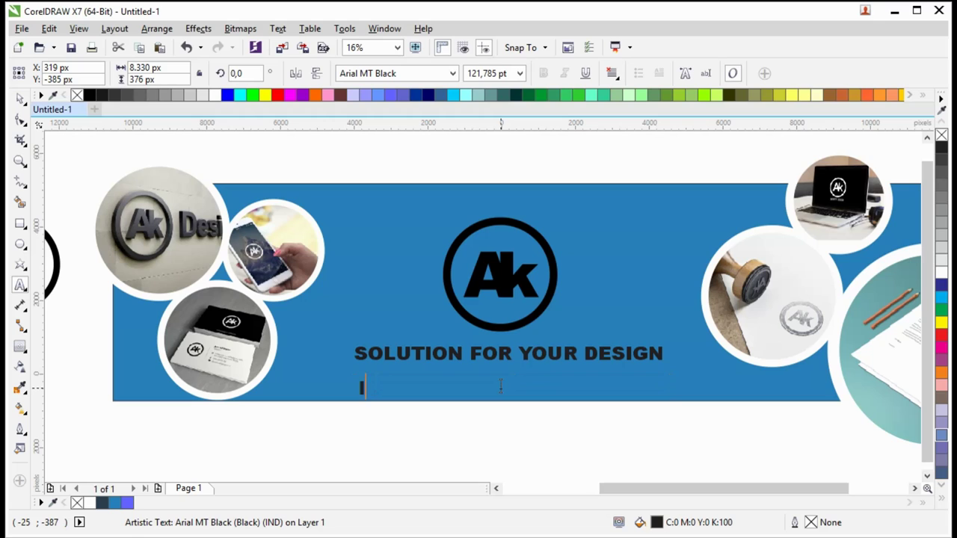
pyautogui.write('LOGO')
pyautogui.press('BackSpace')
pyautogui.press('BackSpace')
pyautogui.press('BackSpace')
pyautogui.write('usiness')
pyautogui.press('BackSpace')
pyautogui.write('ard, stamp, app')
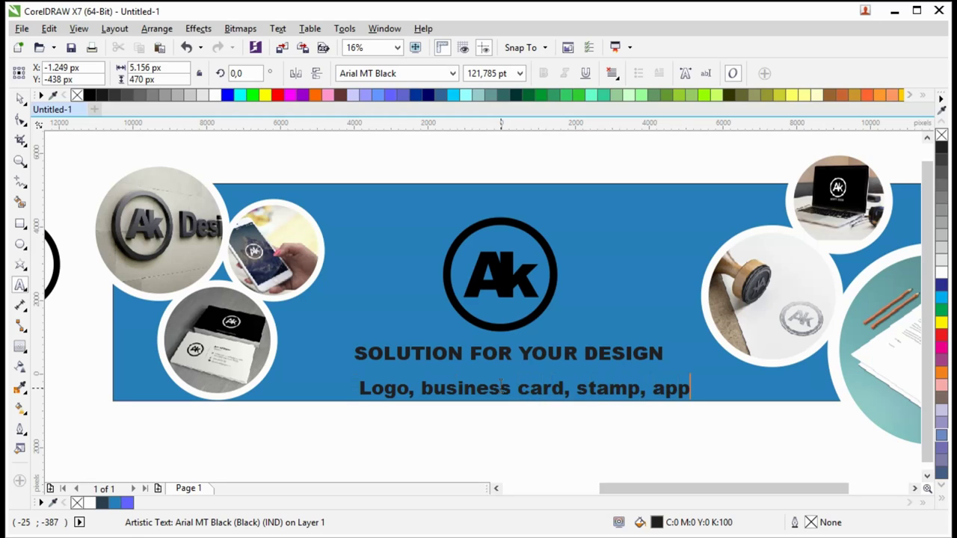
pyautogui.write('logo,')
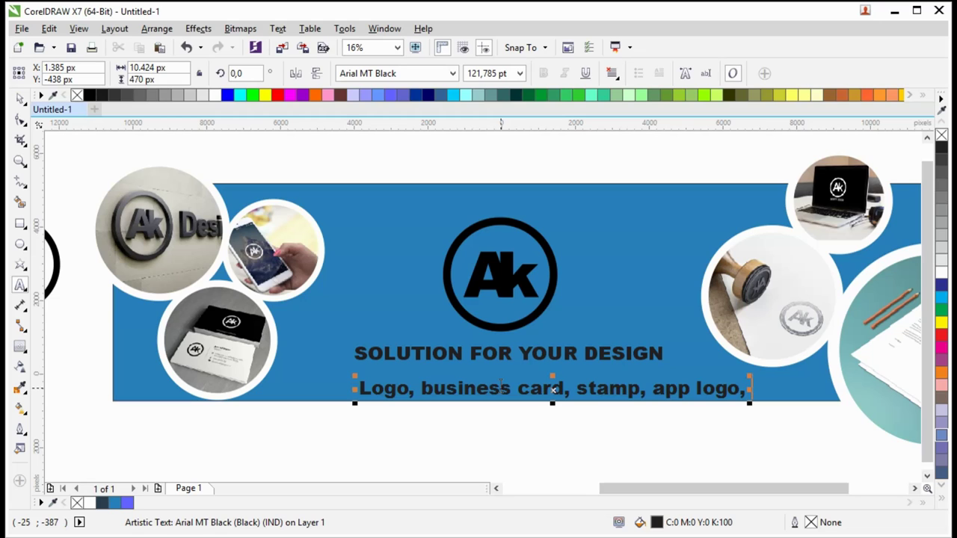
pyautogui.write(' wall')
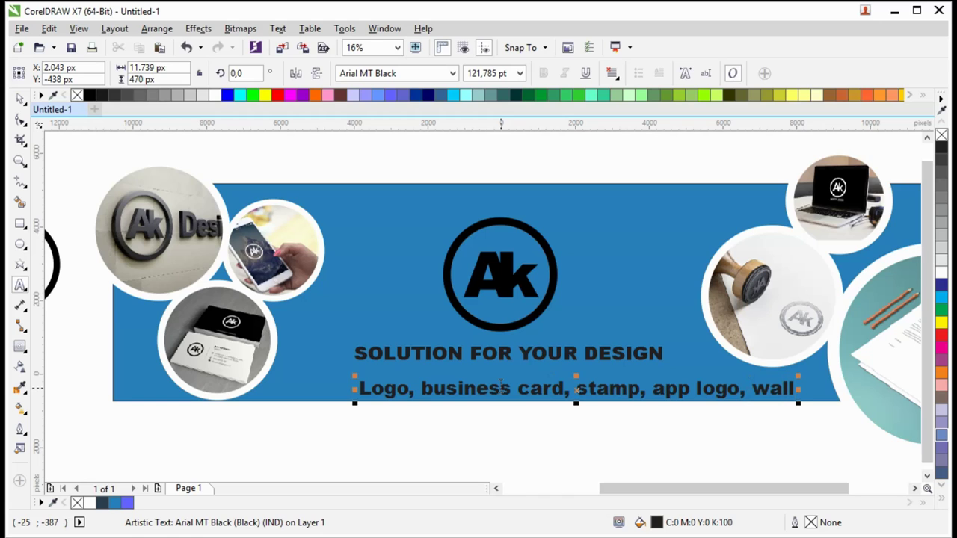
pyautogui.write(' design.')
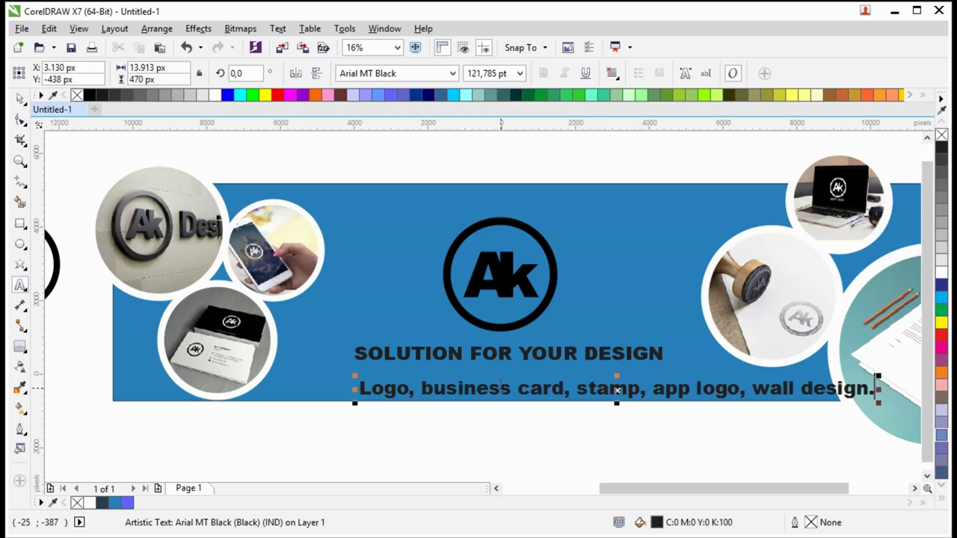
pyautogui.click(19, 98)
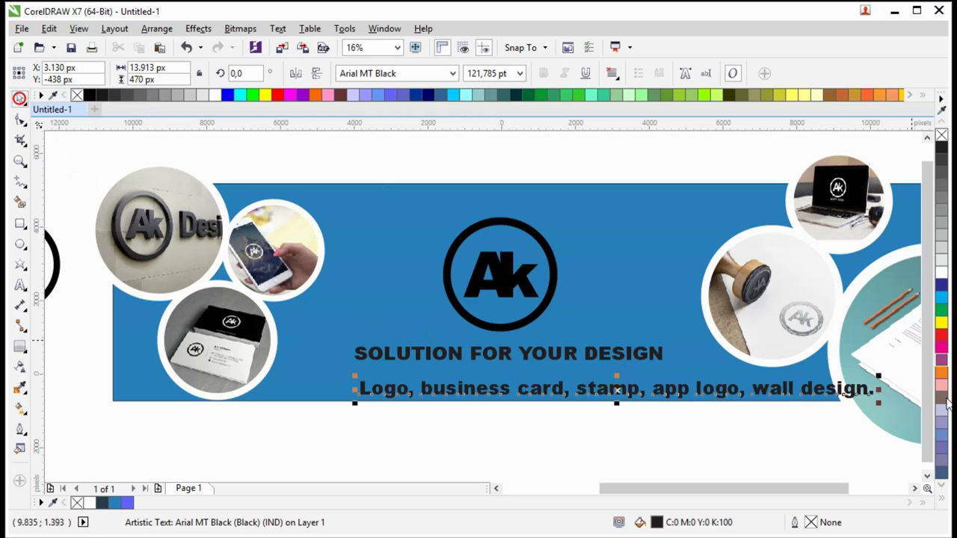
# - Shrink the services line to about 71 pt, tuck it under the slogan, and make logo and text white
pyautogui.moveTo(879, 376); pyautogui.dragTo(666, 359)
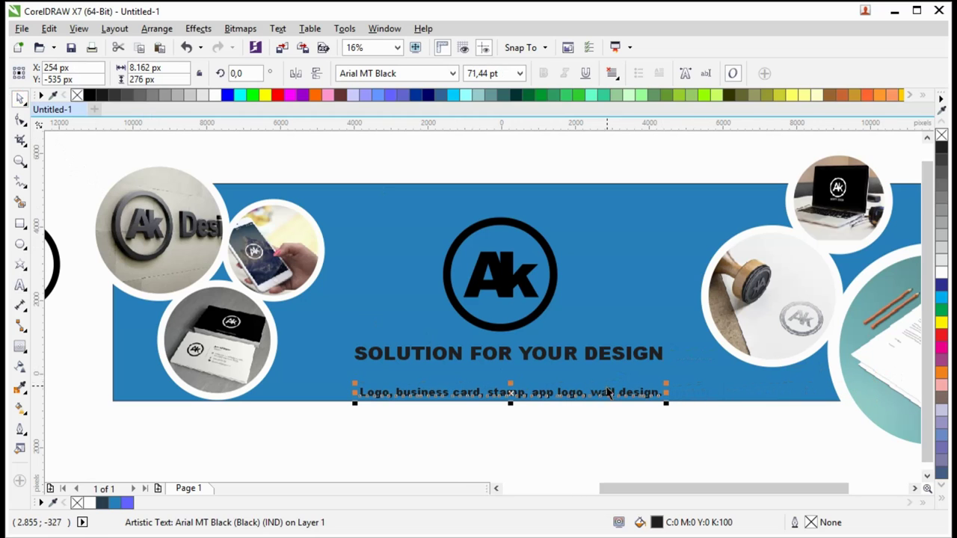
pyautogui.moveTo(602, 390); pyautogui.dragTo(602, 374)
pyautogui.moveTo(735, 447); pyautogui.dragTo(308, 198)
pyautogui.click(215, 95)
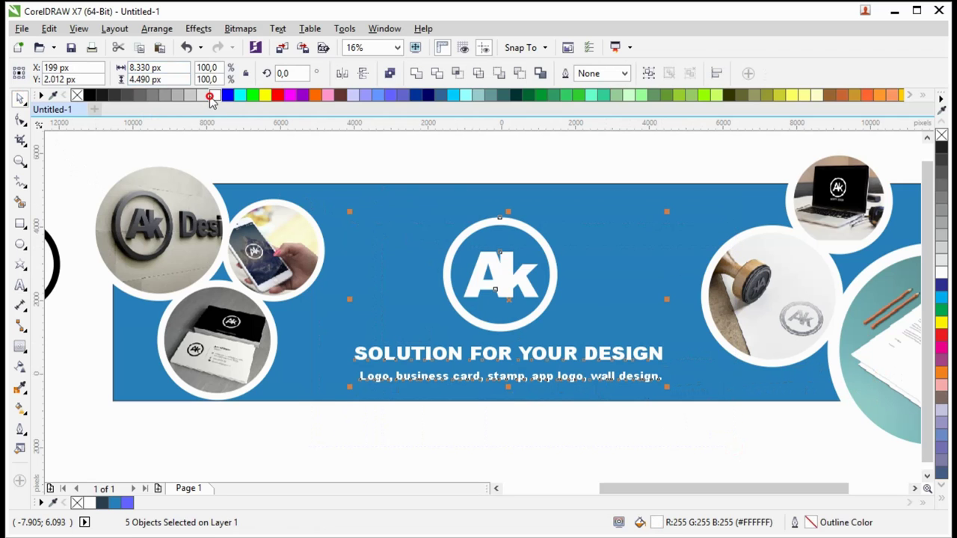
pyautogui.click(227, 95)
pyautogui.hotkey('ctrl', 'z')
# - Regroup the Ak logo and centre it horizontally over the two text lines
pyautogui.moveTo(597, 166); pyautogui.dragTo(389, 346)
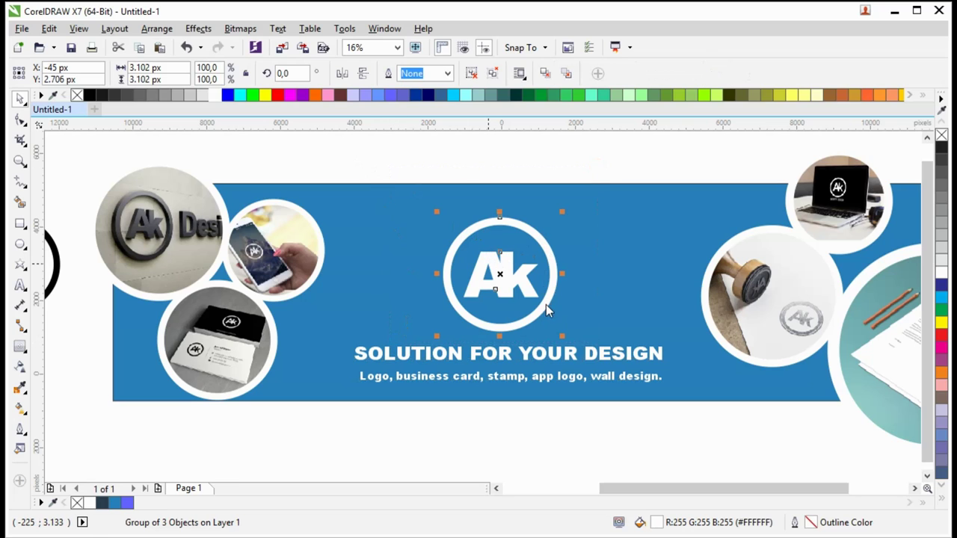
pyautogui.hotkey('ctrl', 'u')
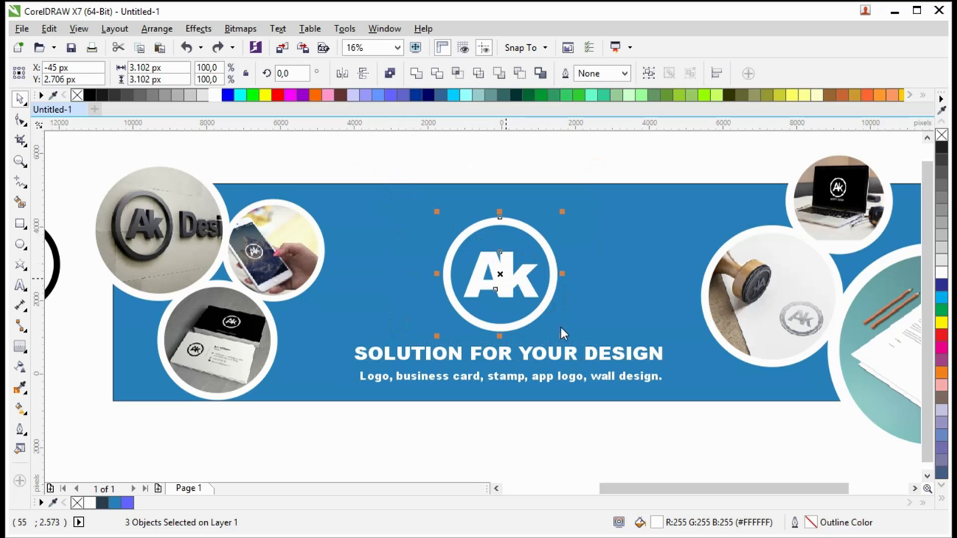
pyautogui.hotkey('ctrl', 'g')
pyautogui.moveTo(312, 151); pyautogui.dragTo(703, 408)
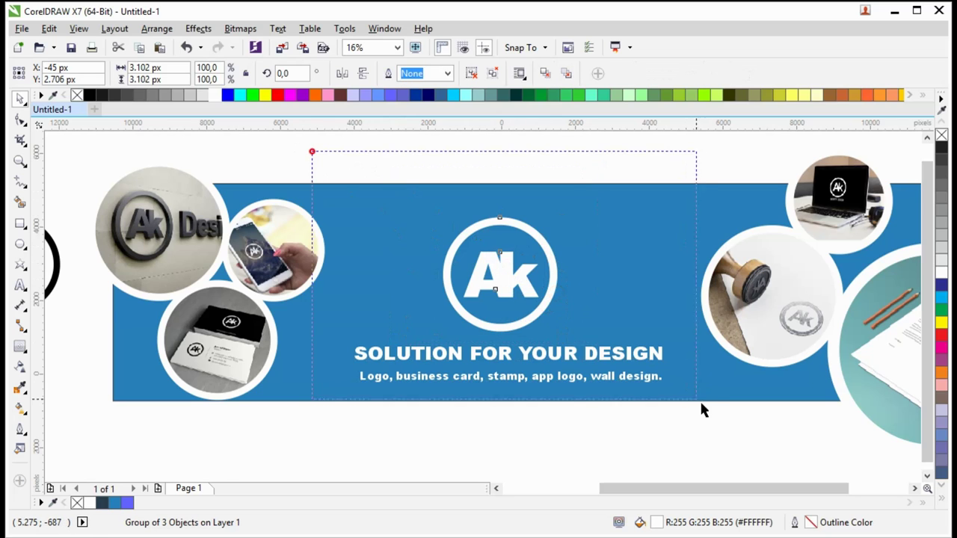
pyautogui.press('c')
pyautogui.click(676, 417)
# - Remove the outline from the blue banner rectangle
pyautogui.click(385, 258)
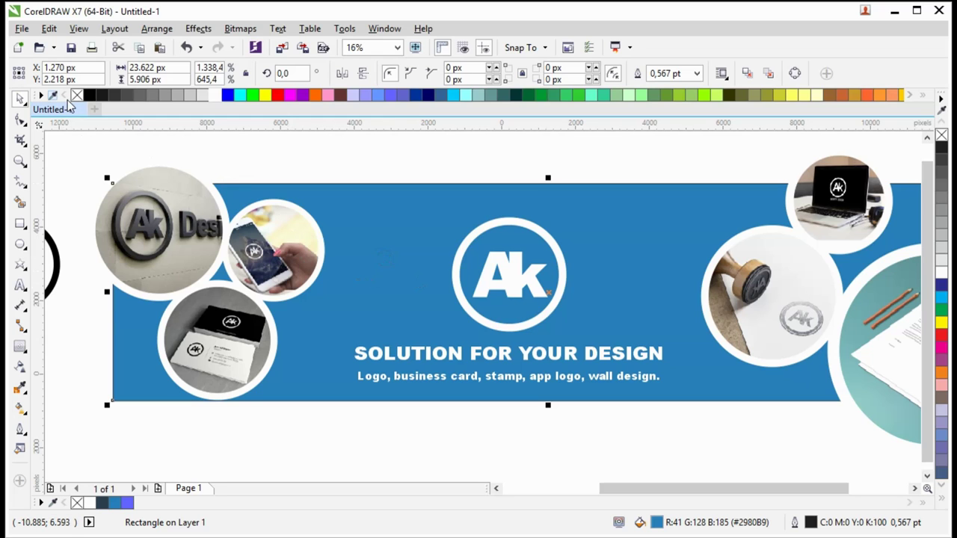
pyautogui.rightClick(77, 95)
pyautogui.click(383, 172)
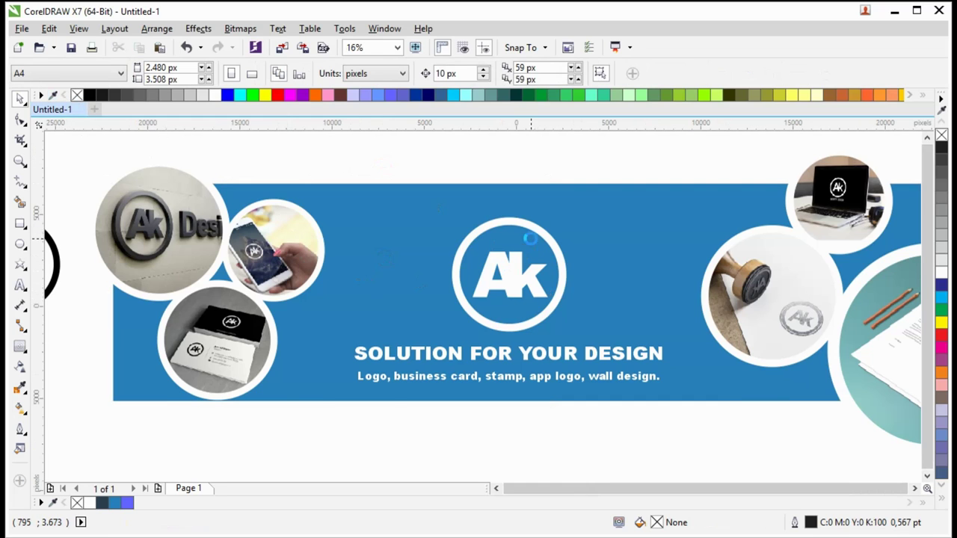
# - Group the left photo circles and the right photo circles into two groups
pyautogui.scroll(-1, 531, 240)
pyautogui.click(683, 228)
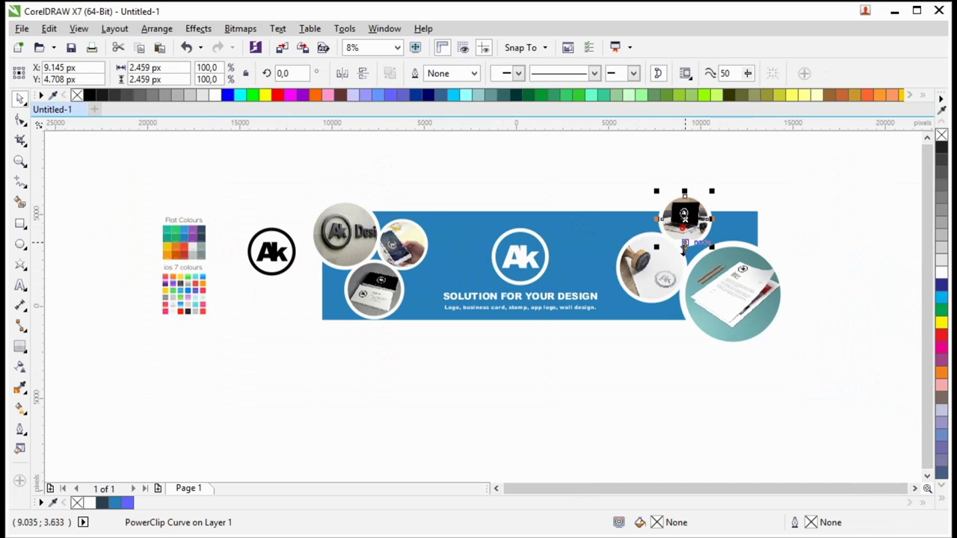
pyautogui.keyDown('shift'); pyautogui.click(645, 284); pyautogui.keyUp('shift')
pyautogui.keyDown('shift'); pyautogui.click(724, 292); pyautogui.keyUp('shift')
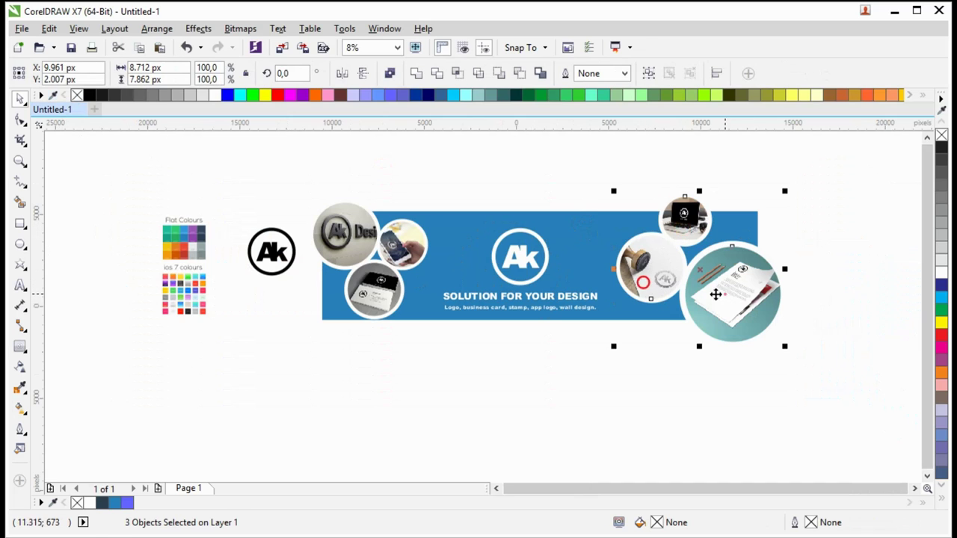
pyautogui.keyDown('shift'); pyautogui.click(356, 238); pyautogui.keyUp('shift')
pyautogui.moveTo(297, 169); pyautogui.dragTo(448, 366)
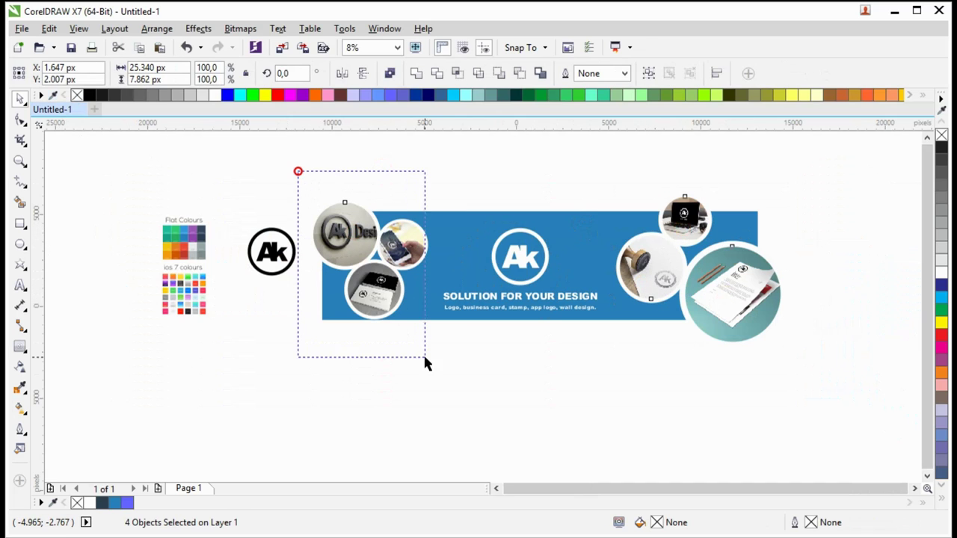
pyautogui.hotkey('ctrl', 'g')
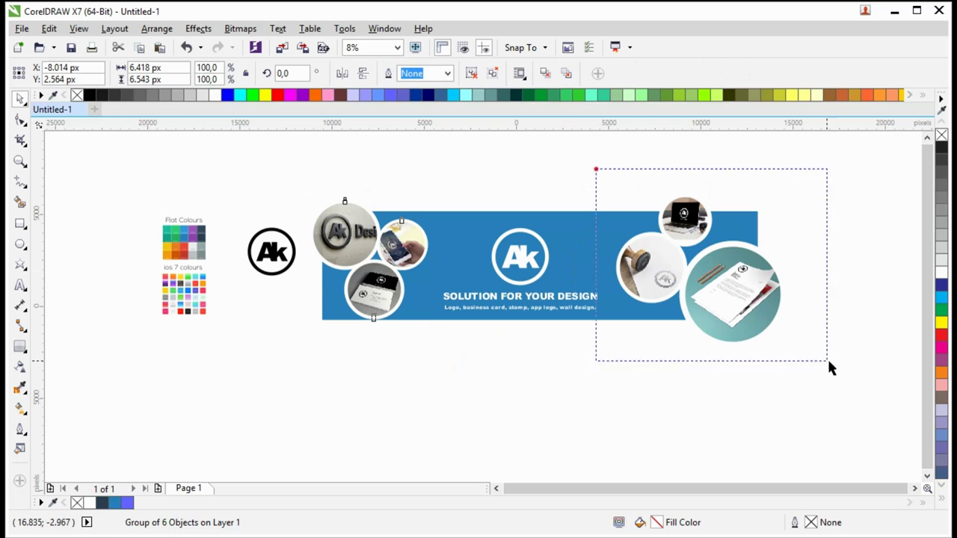
pyautogui.moveTo(596, 169); pyautogui.dragTo(858, 391)
pyautogui.hotkey('ctrl', 'g')
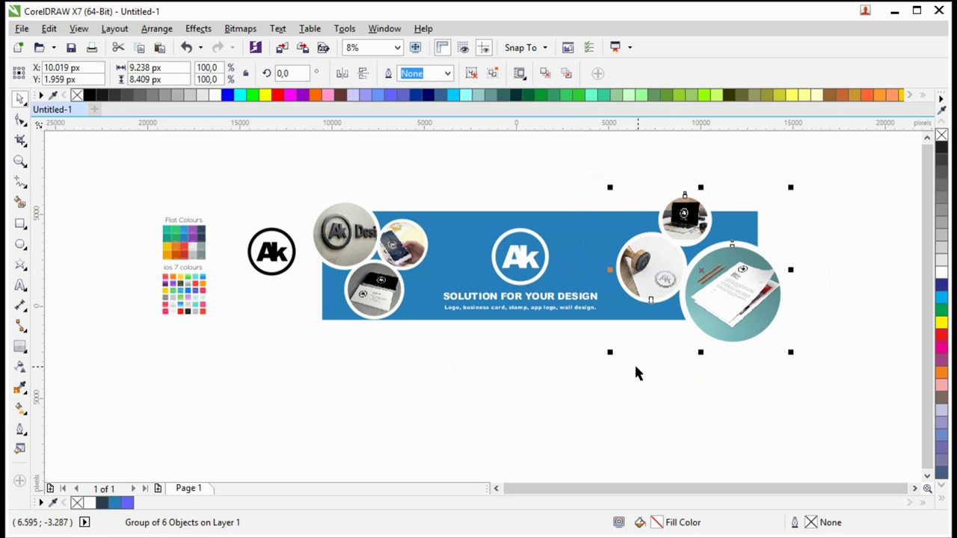
# - Shrink the logo and text block slightly and group it with both circle groups
pyautogui.moveTo(417, 187); pyautogui.dragTo(632, 358)
pyautogui.scroll(2, 619, 317)
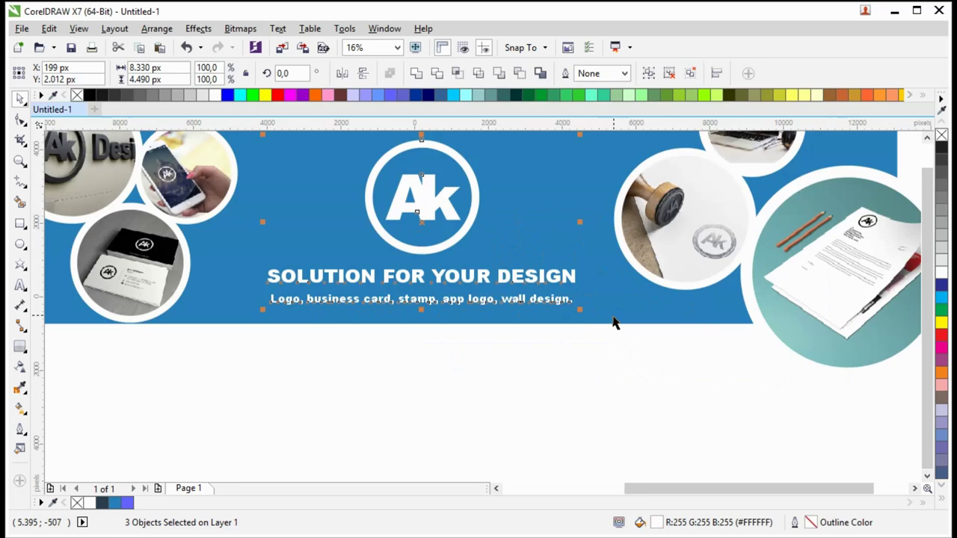
pyautogui.moveTo(580, 311); pyautogui.dragTo(574, 307)
pyautogui.scroll(-2, 581, 327)
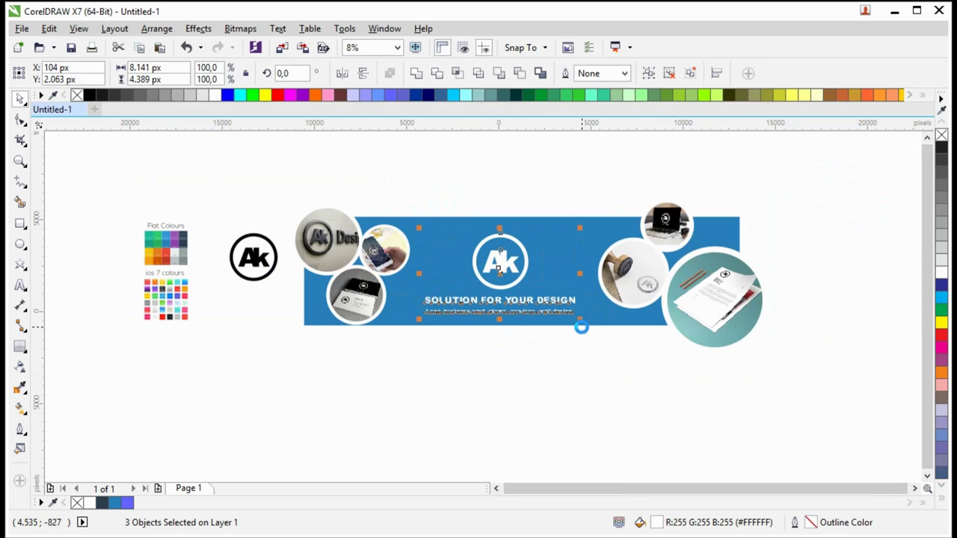
pyautogui.keyDown('shift'); pyautogui.click(382, 247); pyautogui.keyUp('shift')
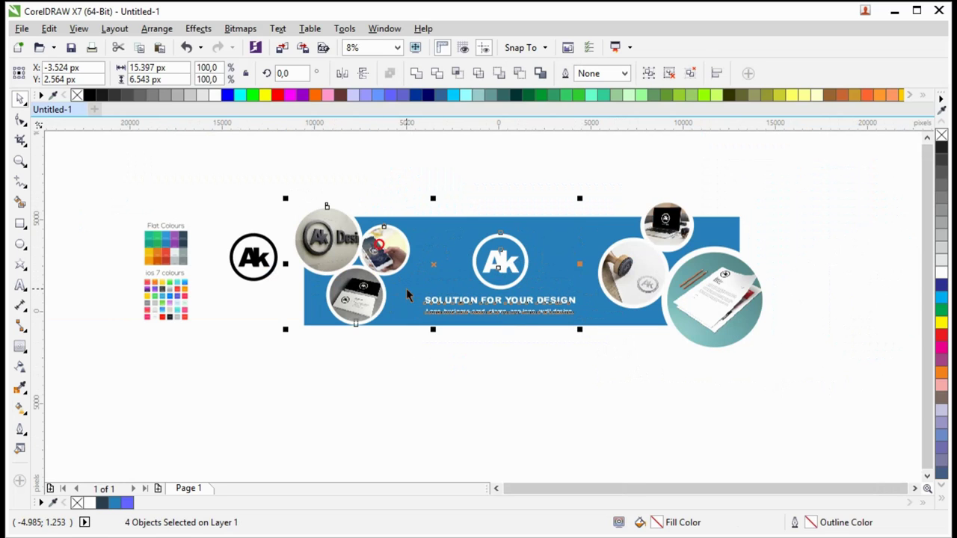
pyautogui.keyDown('shift'); pyautogui.click(639, 257); pyautogui.keyUp('shift')
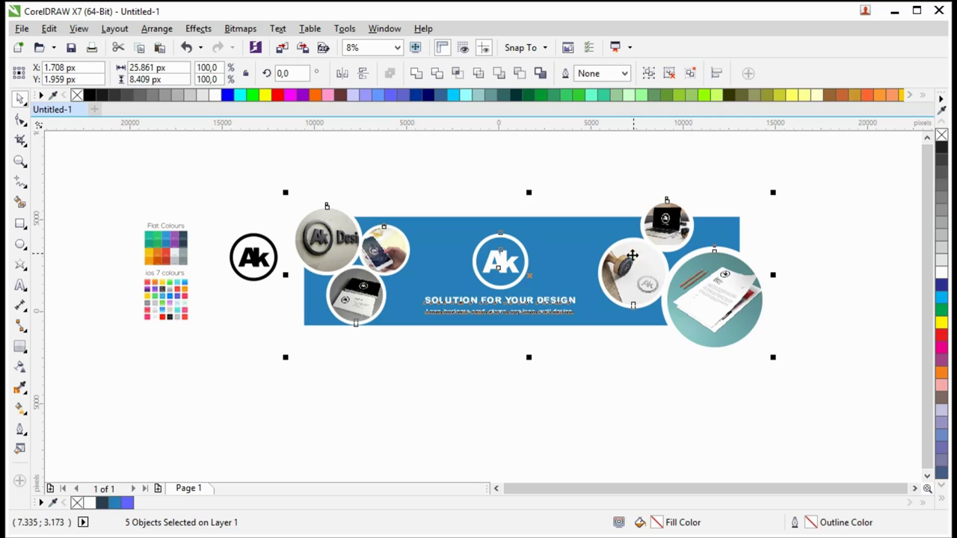
pyautogui.hotkey('ctrl', 'g')
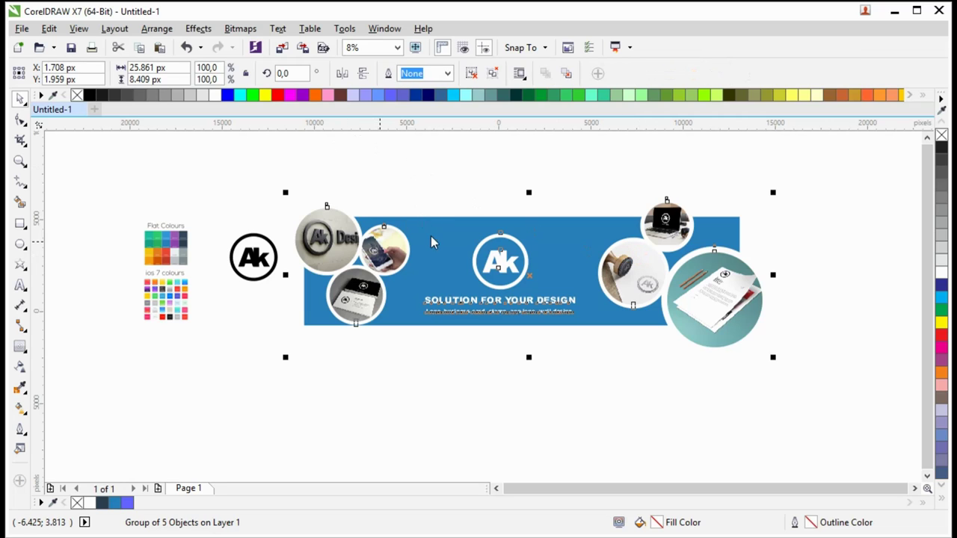
pyautogui.moveTo(388, 263); pyautogui.dragTo(393, 277)
pyautogui.hotkey('ctrl', 'z')
# - Select the combined banner contents group and review the layout
pyautogui.click(442, 193)
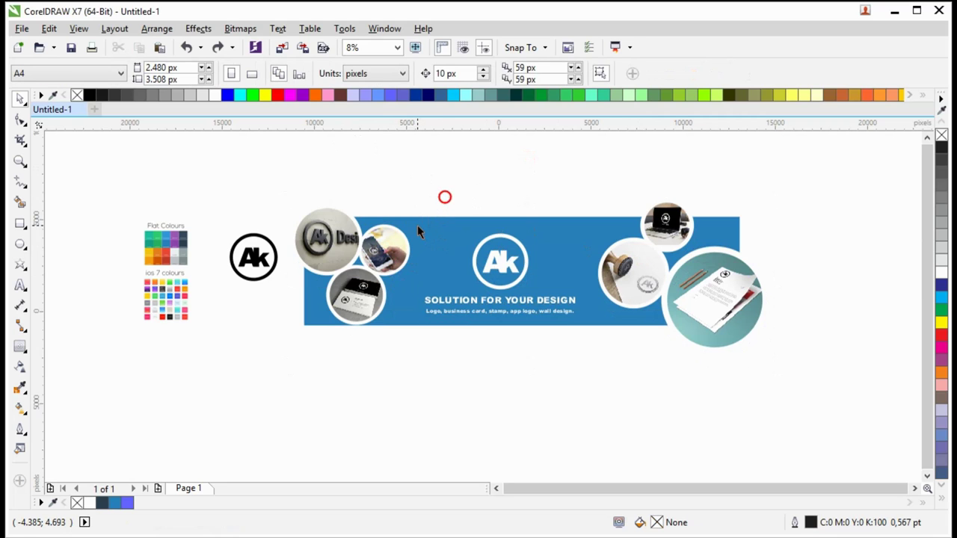
pyautogui.click(449, 239)
pyautogui.scroll(1, 509, 275)
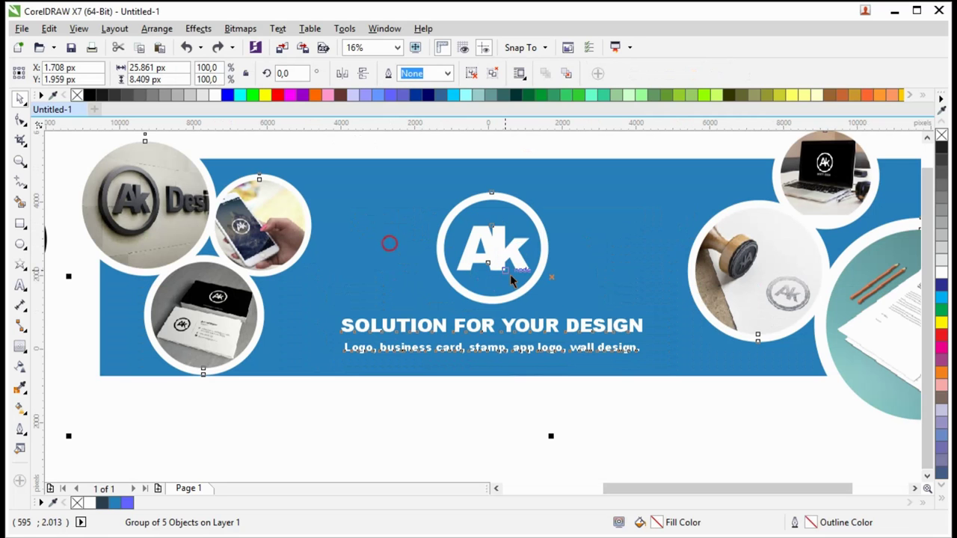
pyautogui.click(540, 224)
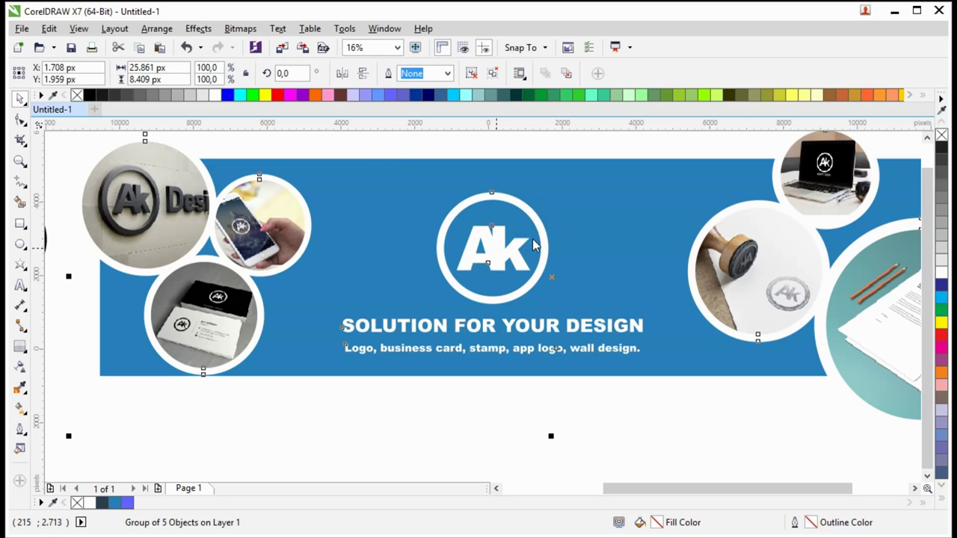
pyautogui.click(363, 138)
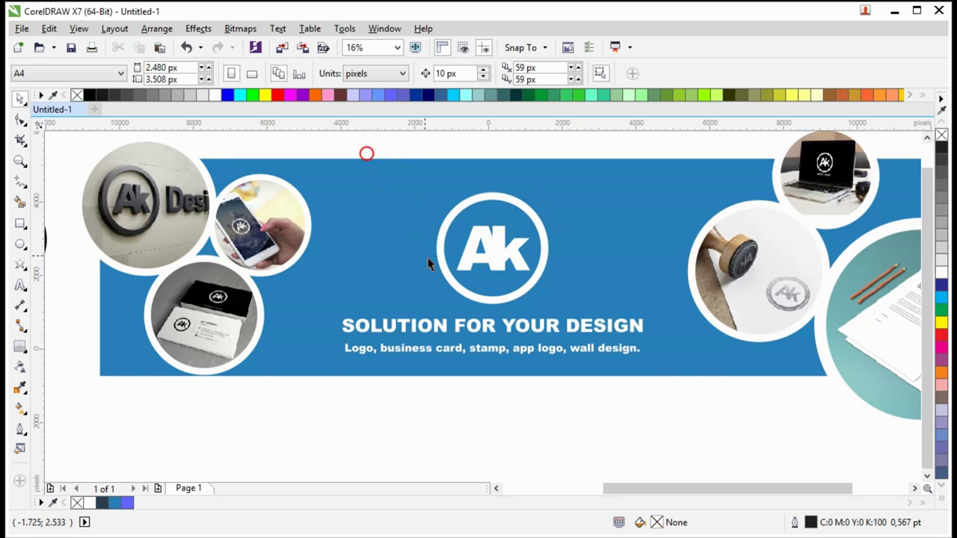
pyautogui.scroll(-1, 428, 258)
pyautogui.scroll(1, 475, 234)
pyautogui.scroll(-1, 499, 295)
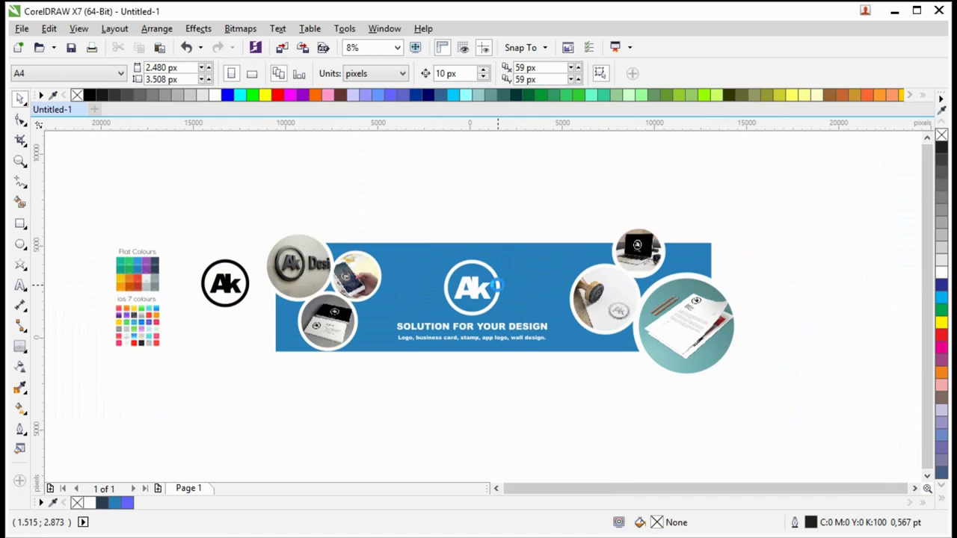
pyautogui.click(371, 280)
pyautogui.click(441, 190)
# - PowerClip the left and right photo circle groups inside the blue banner rectangle
pyautogui.click(366, 258)
pyautogui.click(430, 187)
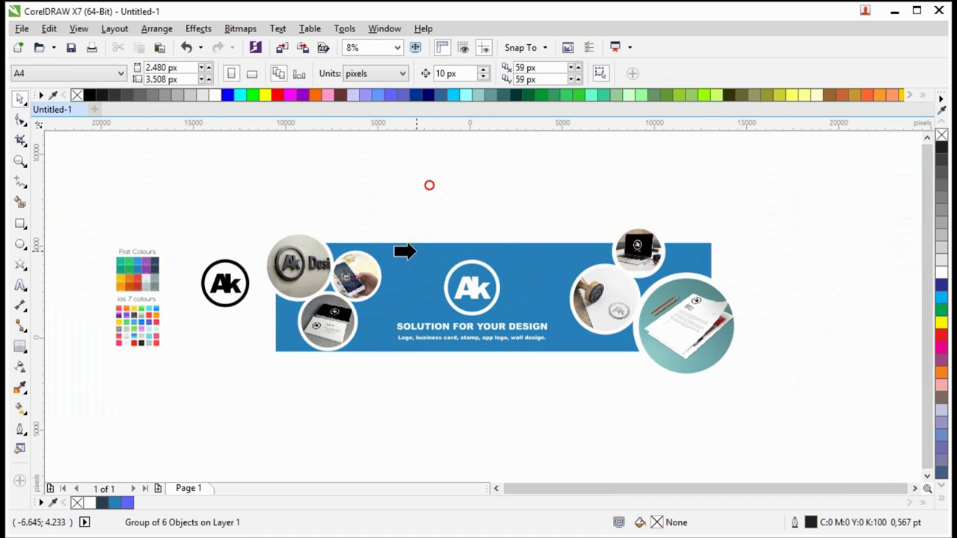
pyautogui.click(413, 251)
pyautogui.click(613, 293)
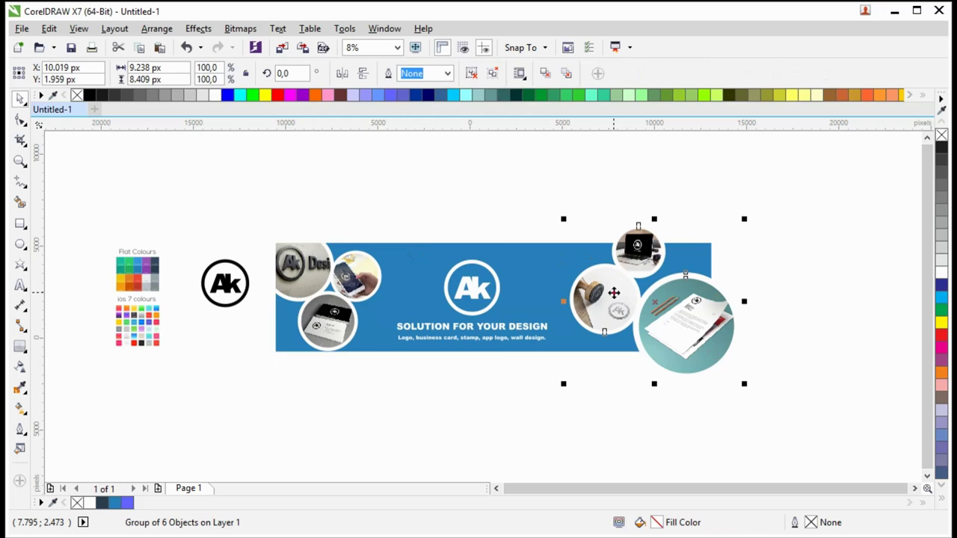
pyautogui.click(664, 185)
pyautogui.click(564, 246)
pyautogui.click(528, 200)
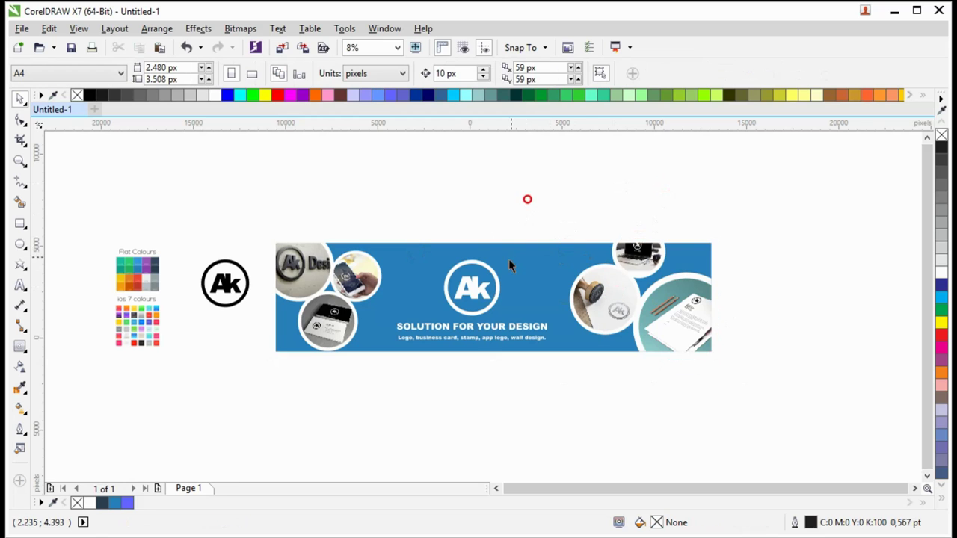
# - Fill the banner with a linear blue fountain gradient running from top centre to bottom edge
pyautogui.click(438, 252)
pyautogui.click(19, 411)
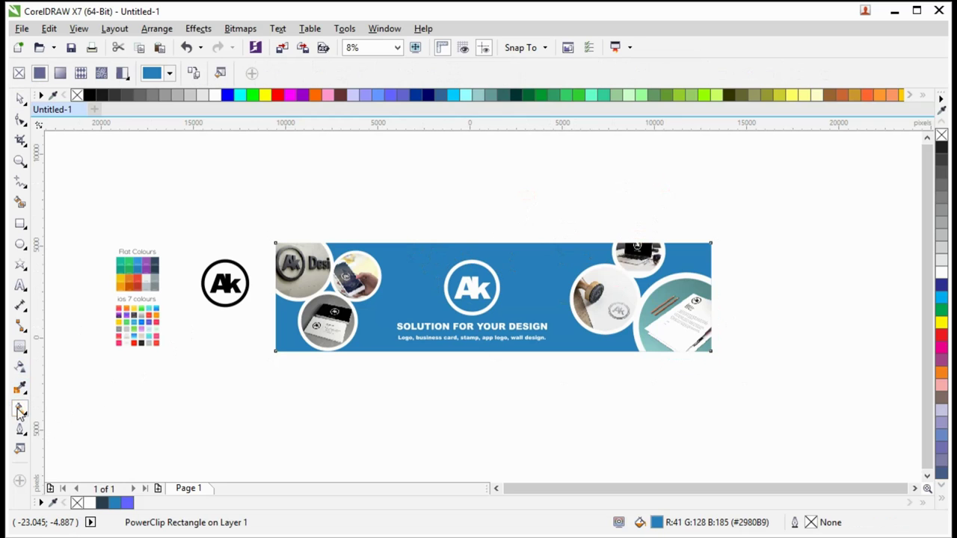
pyautogui.click(124, 72)
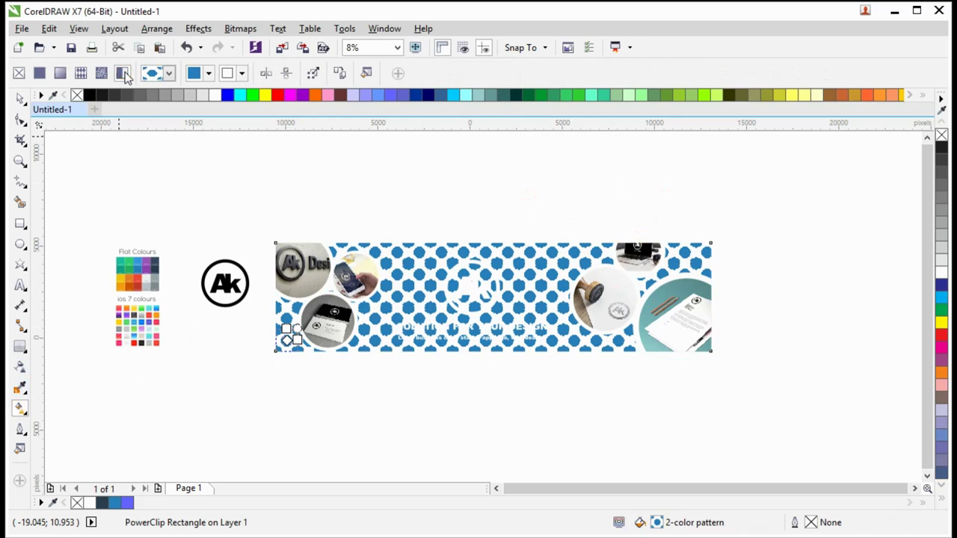
pyautogui.click(326, 178)
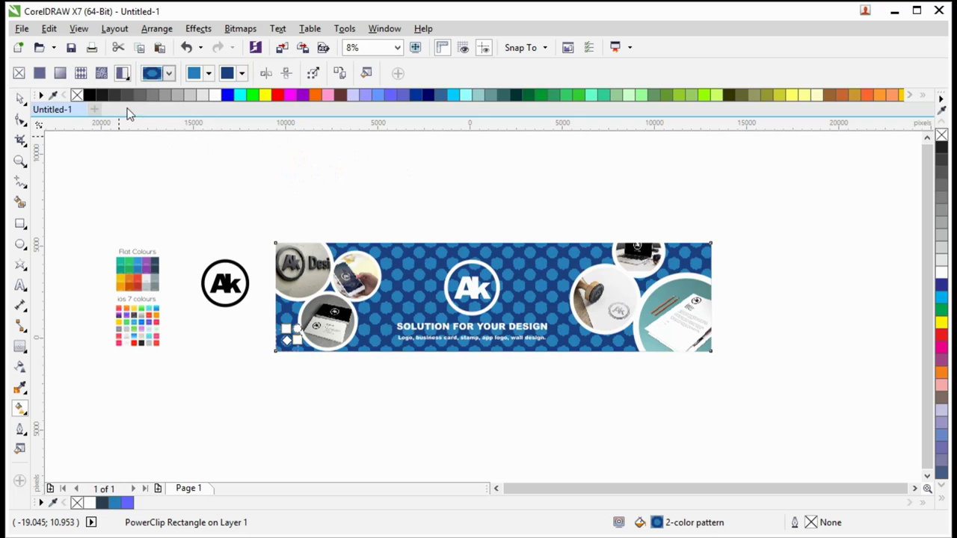
pyautogui.click(60, 75)
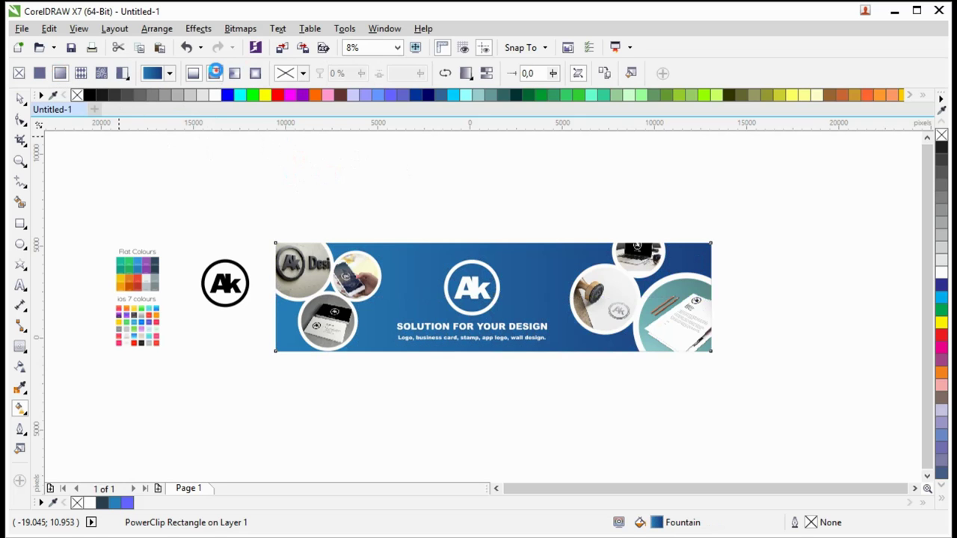
pyautogui.click(215, 72)
pyautogui.click(192, 73)
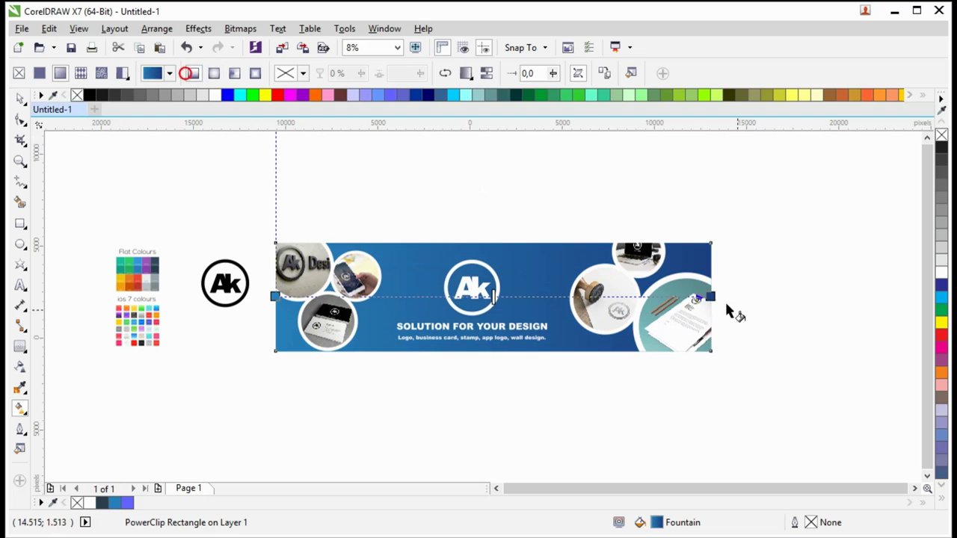
pyautogui.moveTo(710, 297); pyautogui.dragTo(482, 357)
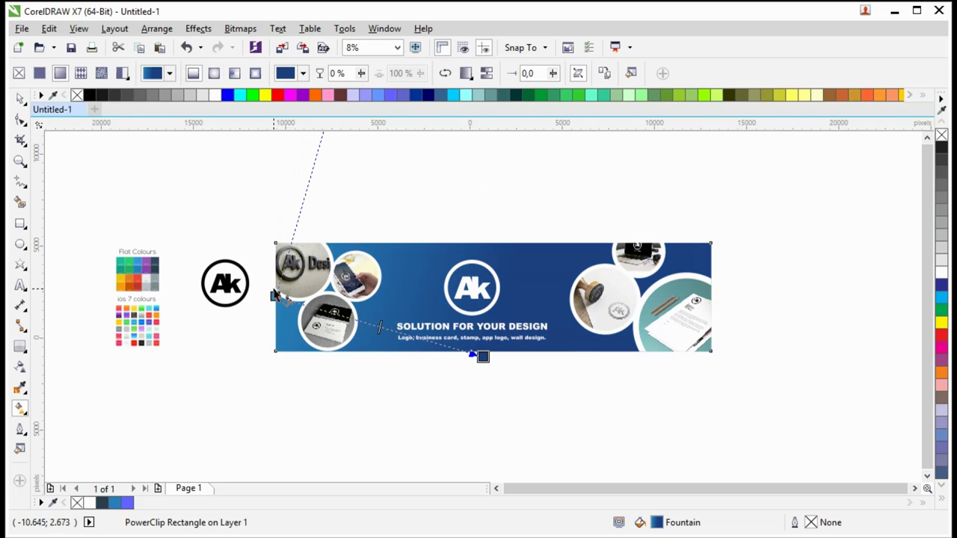
pyautogui.moveTo(275, 296); pyautogui.dragTo(476, 242)
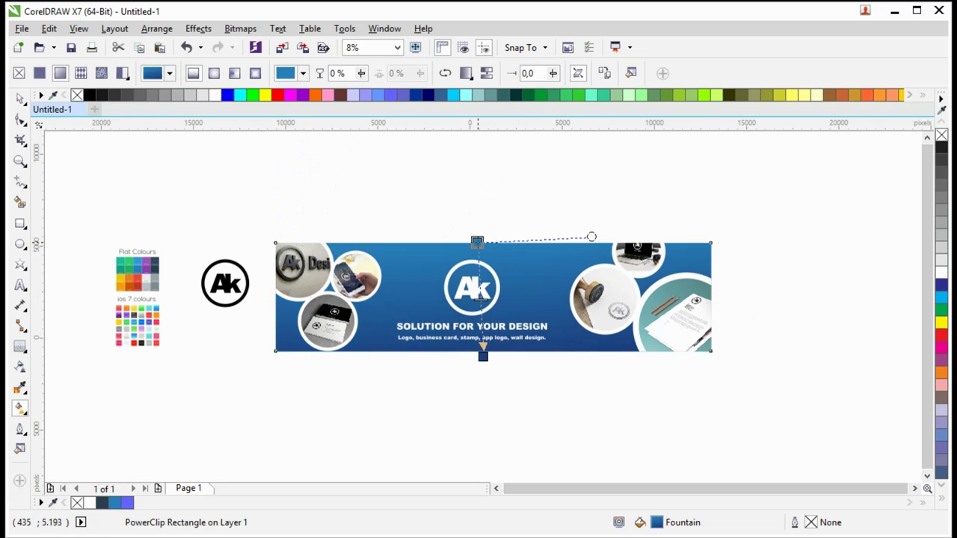
pyautogui.click(20, 97)
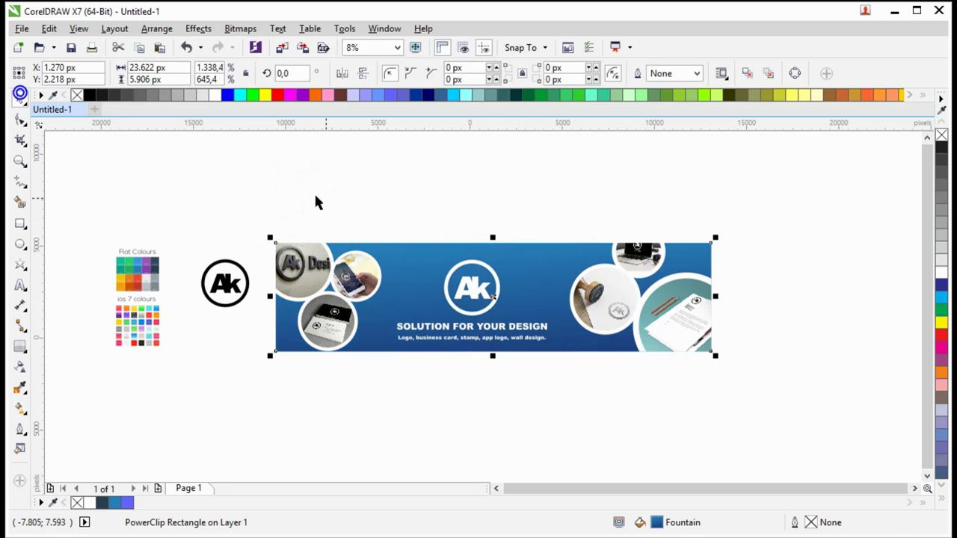
pyautogui.moveTo(267, 209); pyautogui.dragTo(731, 373)
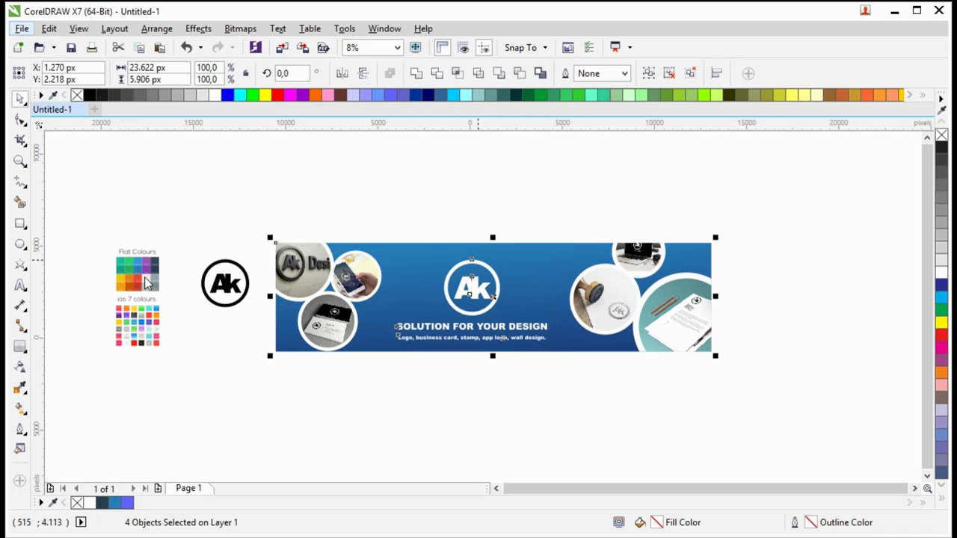
# - Delete the colour swatches and the black Ak logo left of the banner
pyautogui.click(274, 174)
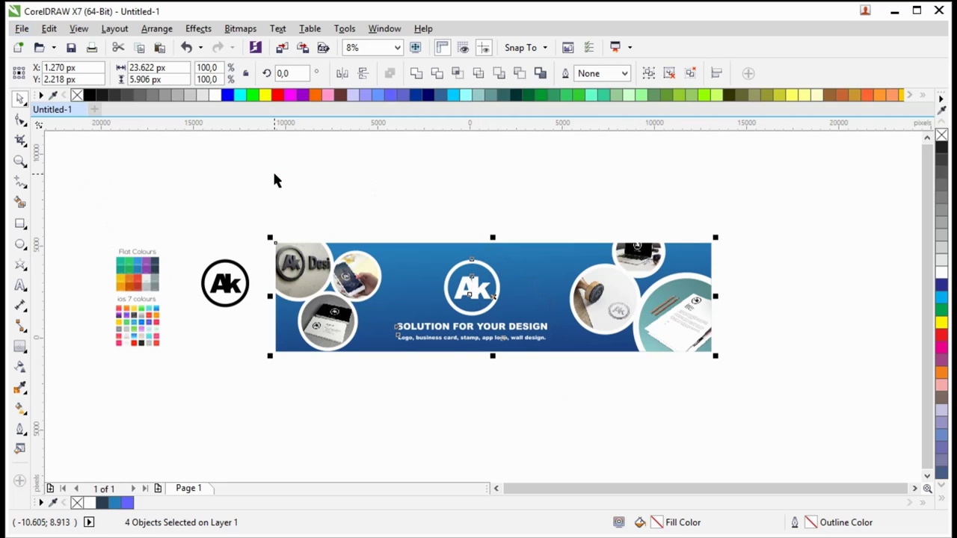
pyautogui.moveTo(274, 174); pyautogui.dragTo(67, 386)
pyautogui.press('Delete')
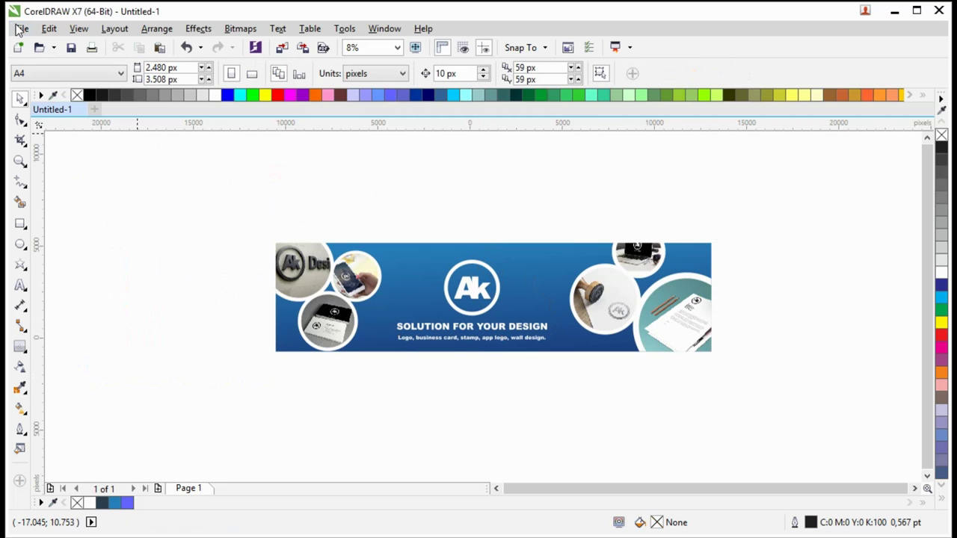
pyautogui.click(101, 266)
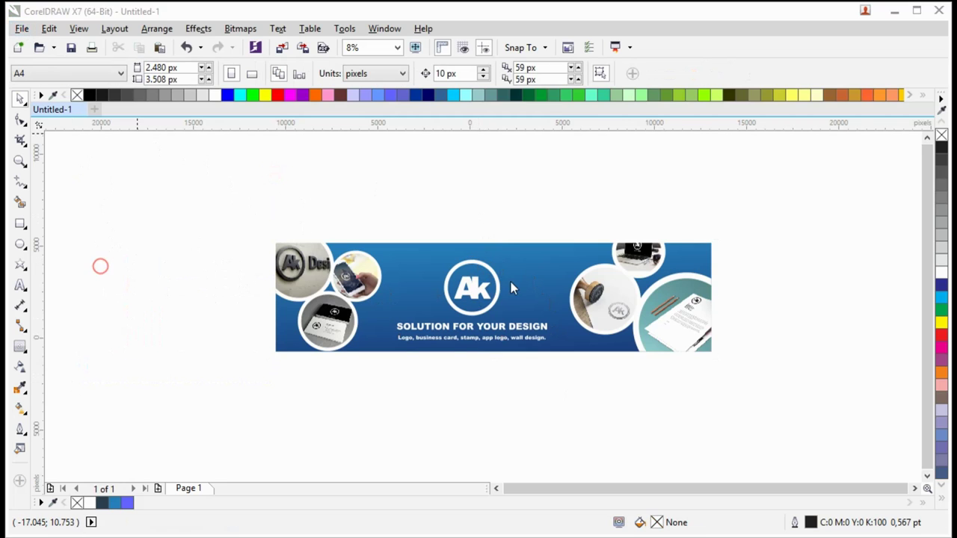